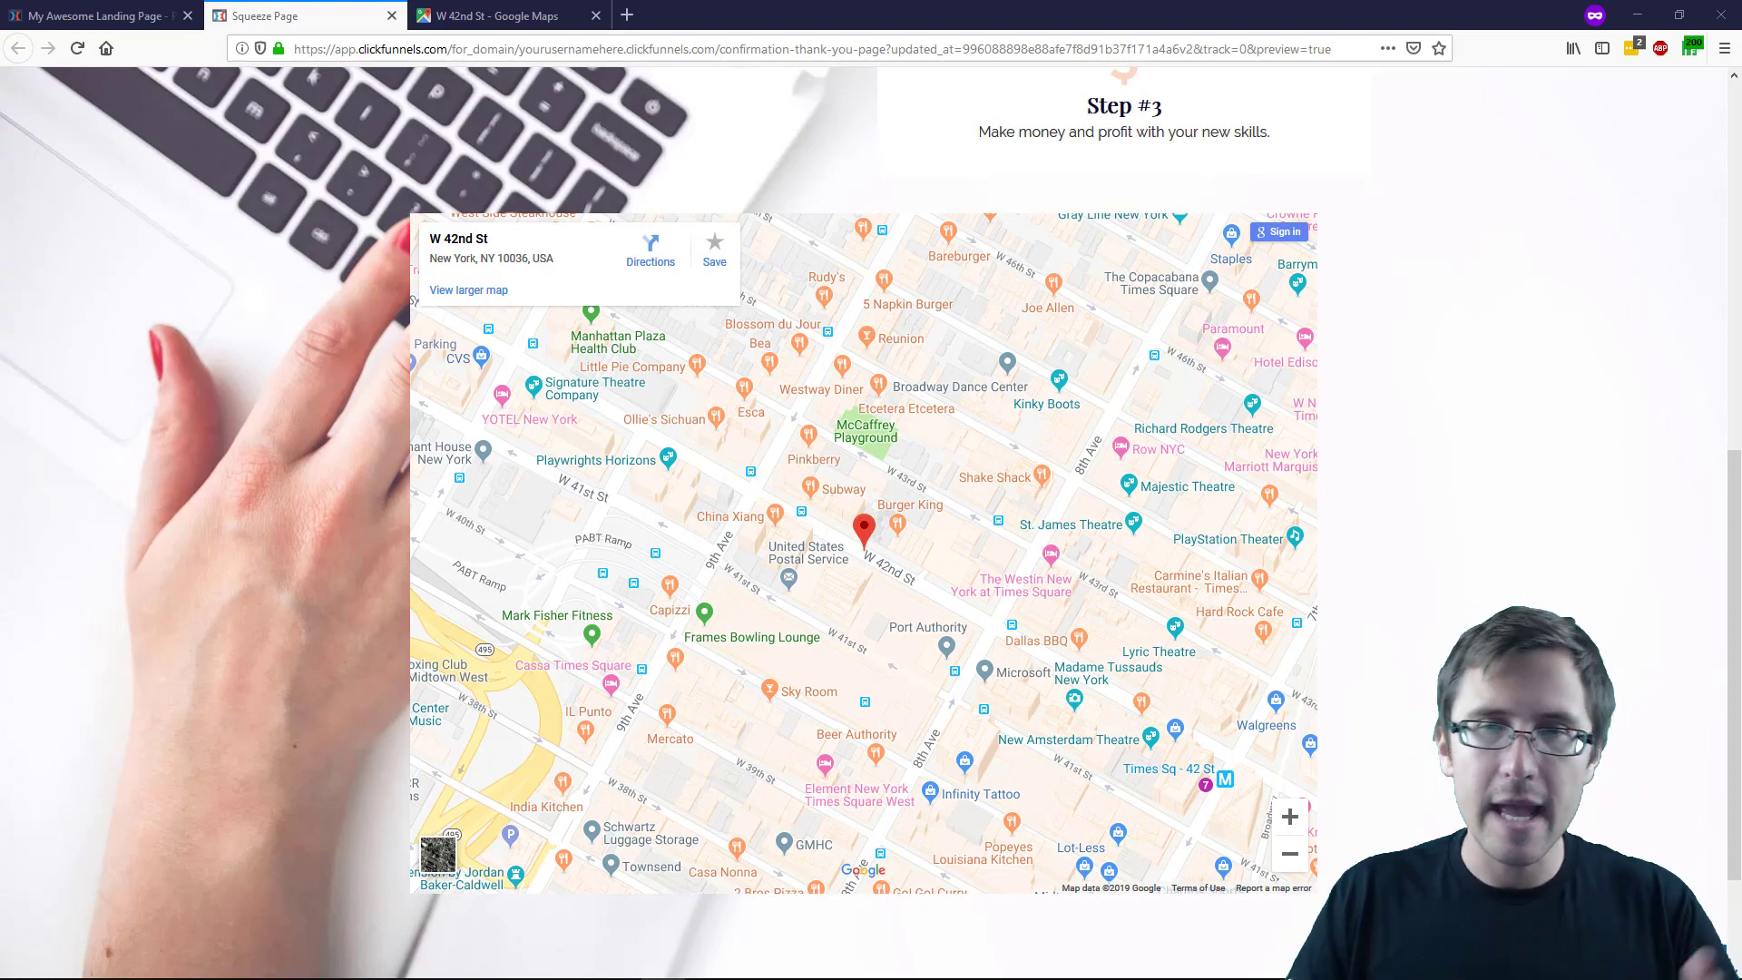
scroll(1433, 614, up, 5)
scroll(1432, 614, up, 5)
scroll(1432, 613, up, 4)
scroll(1433, 613, up, 1)
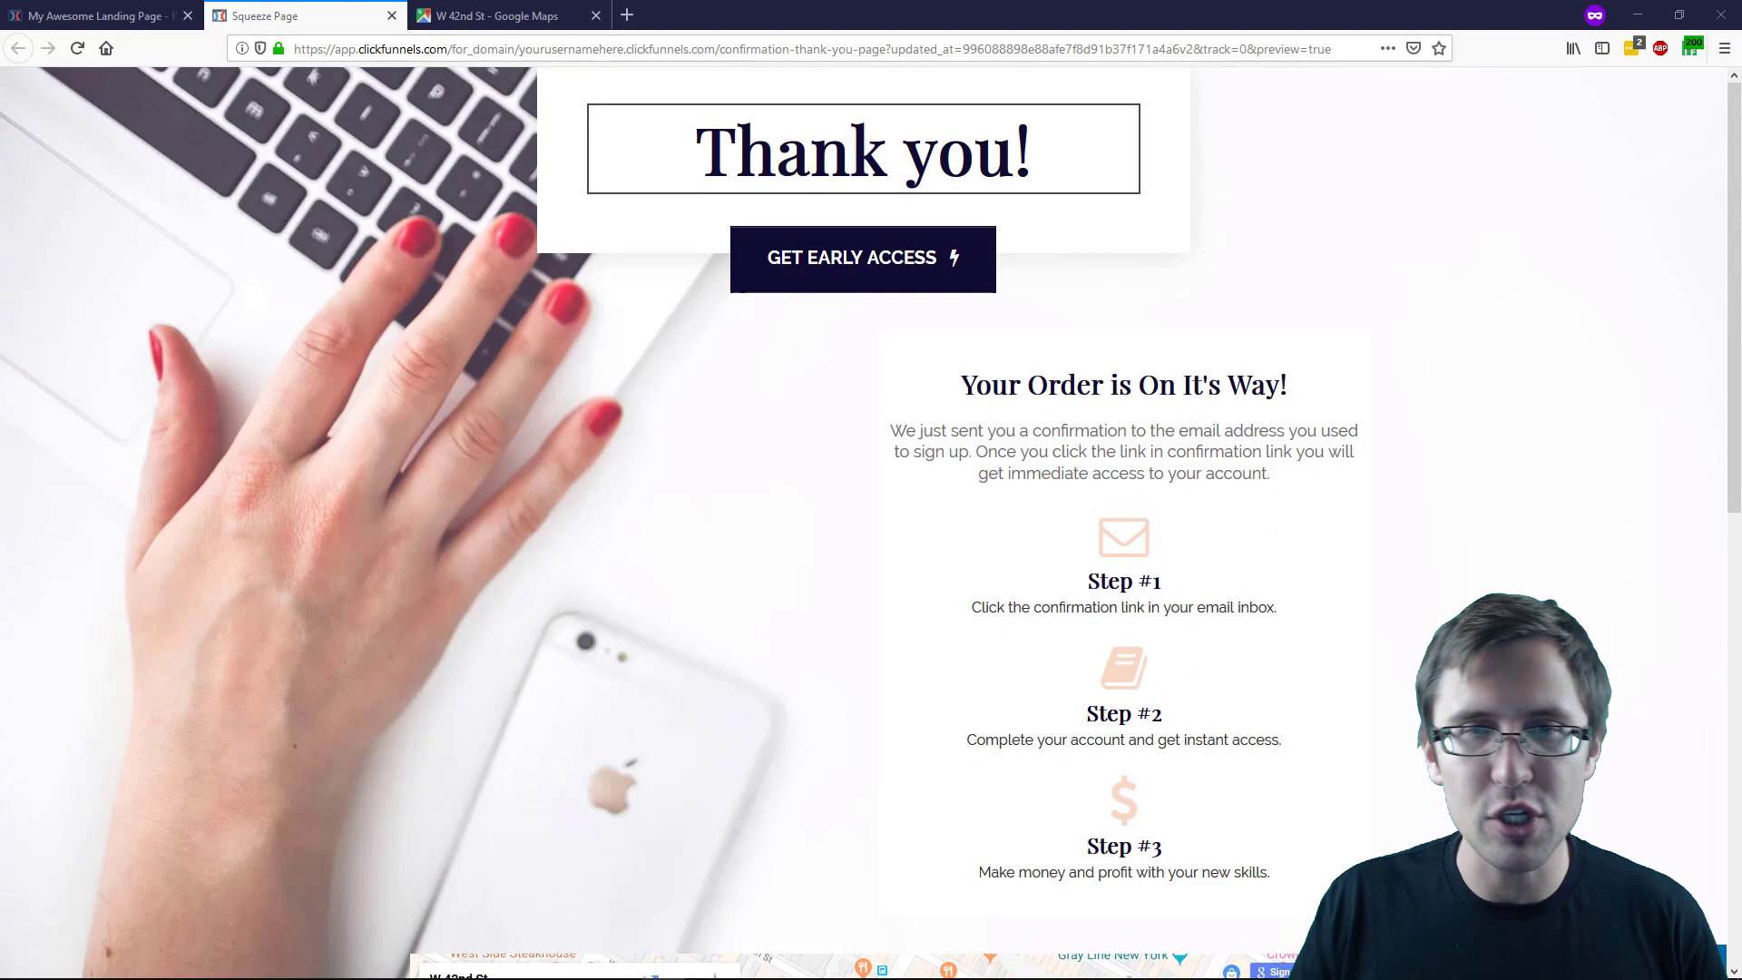
scroll(871, 545, down, 4)
scroll(871, 545, down, 4)
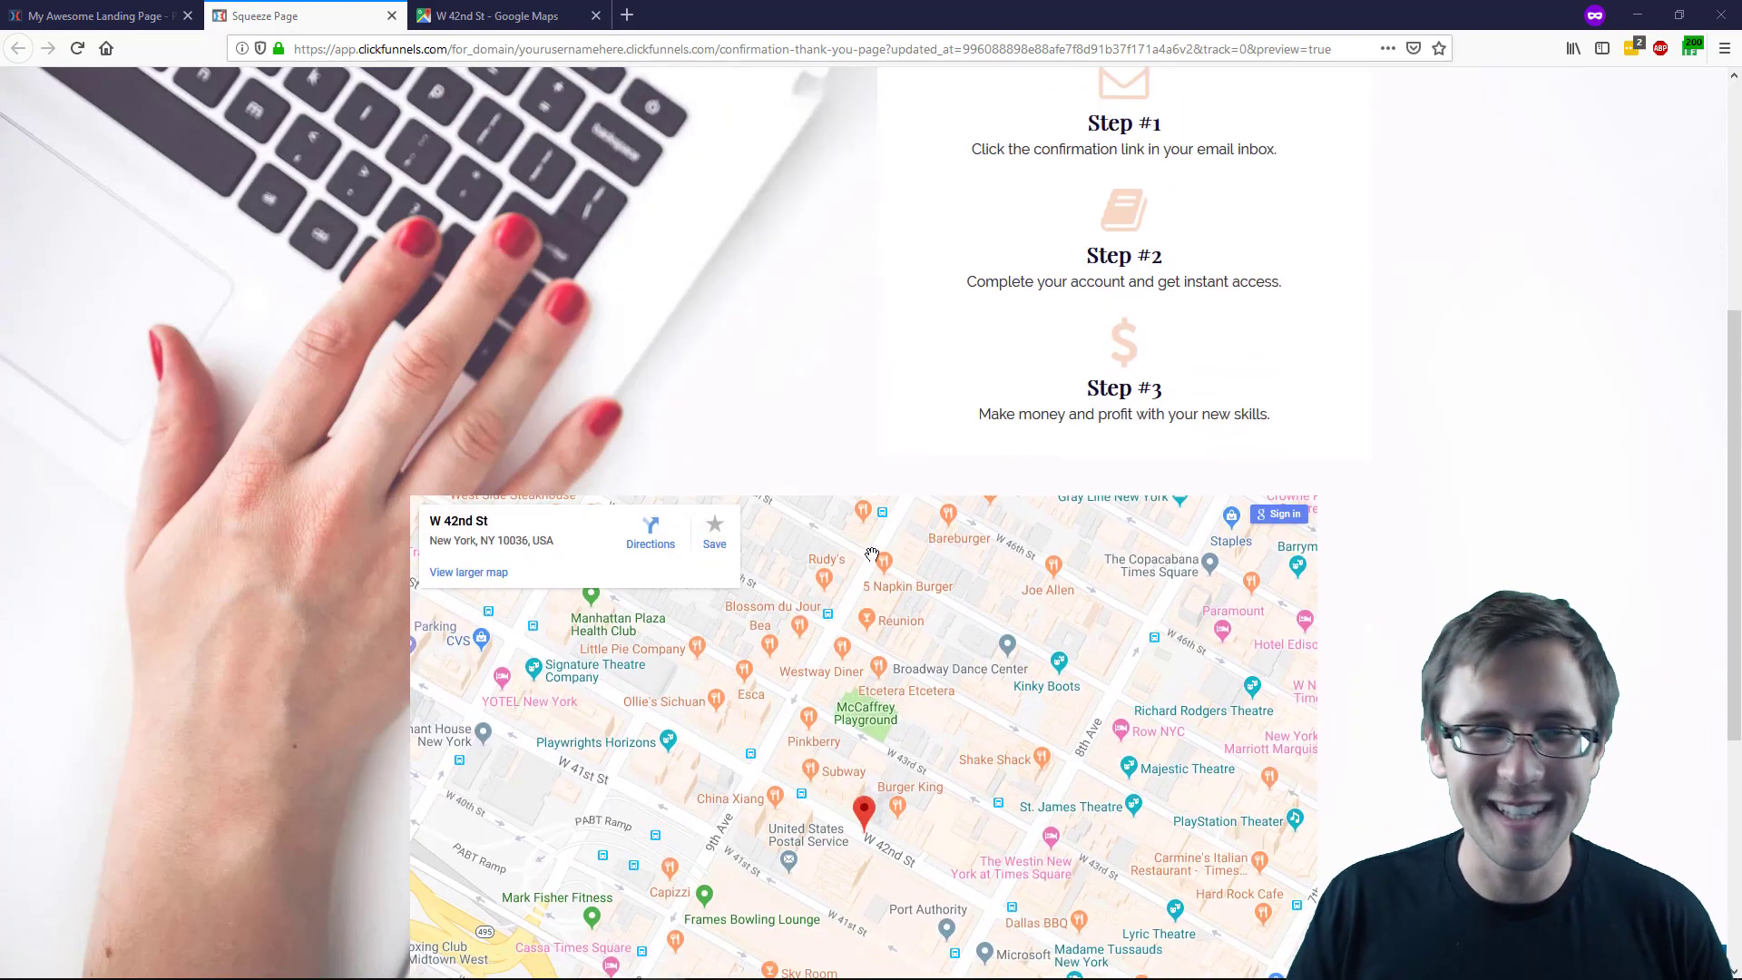
scroll(497, 484, down, 4)
scroll(616, 484, down, 2)
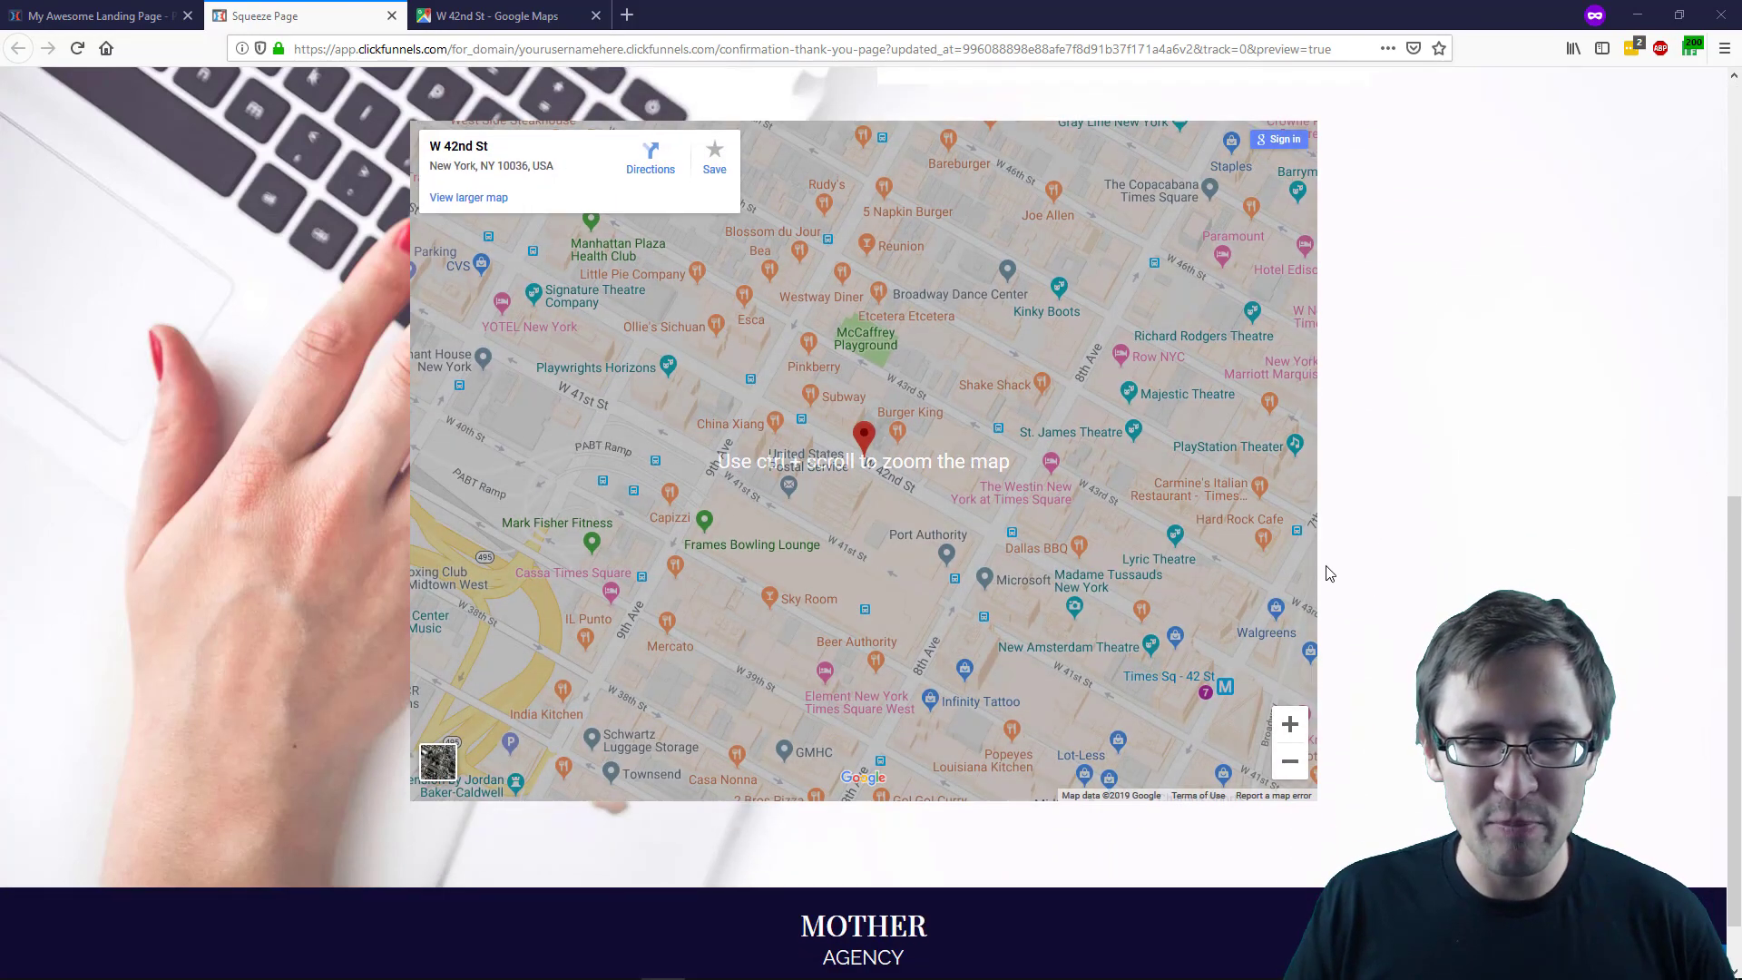
Step: Check the W 42nd St map page and move it beside the landing page editor
click(495, 15)
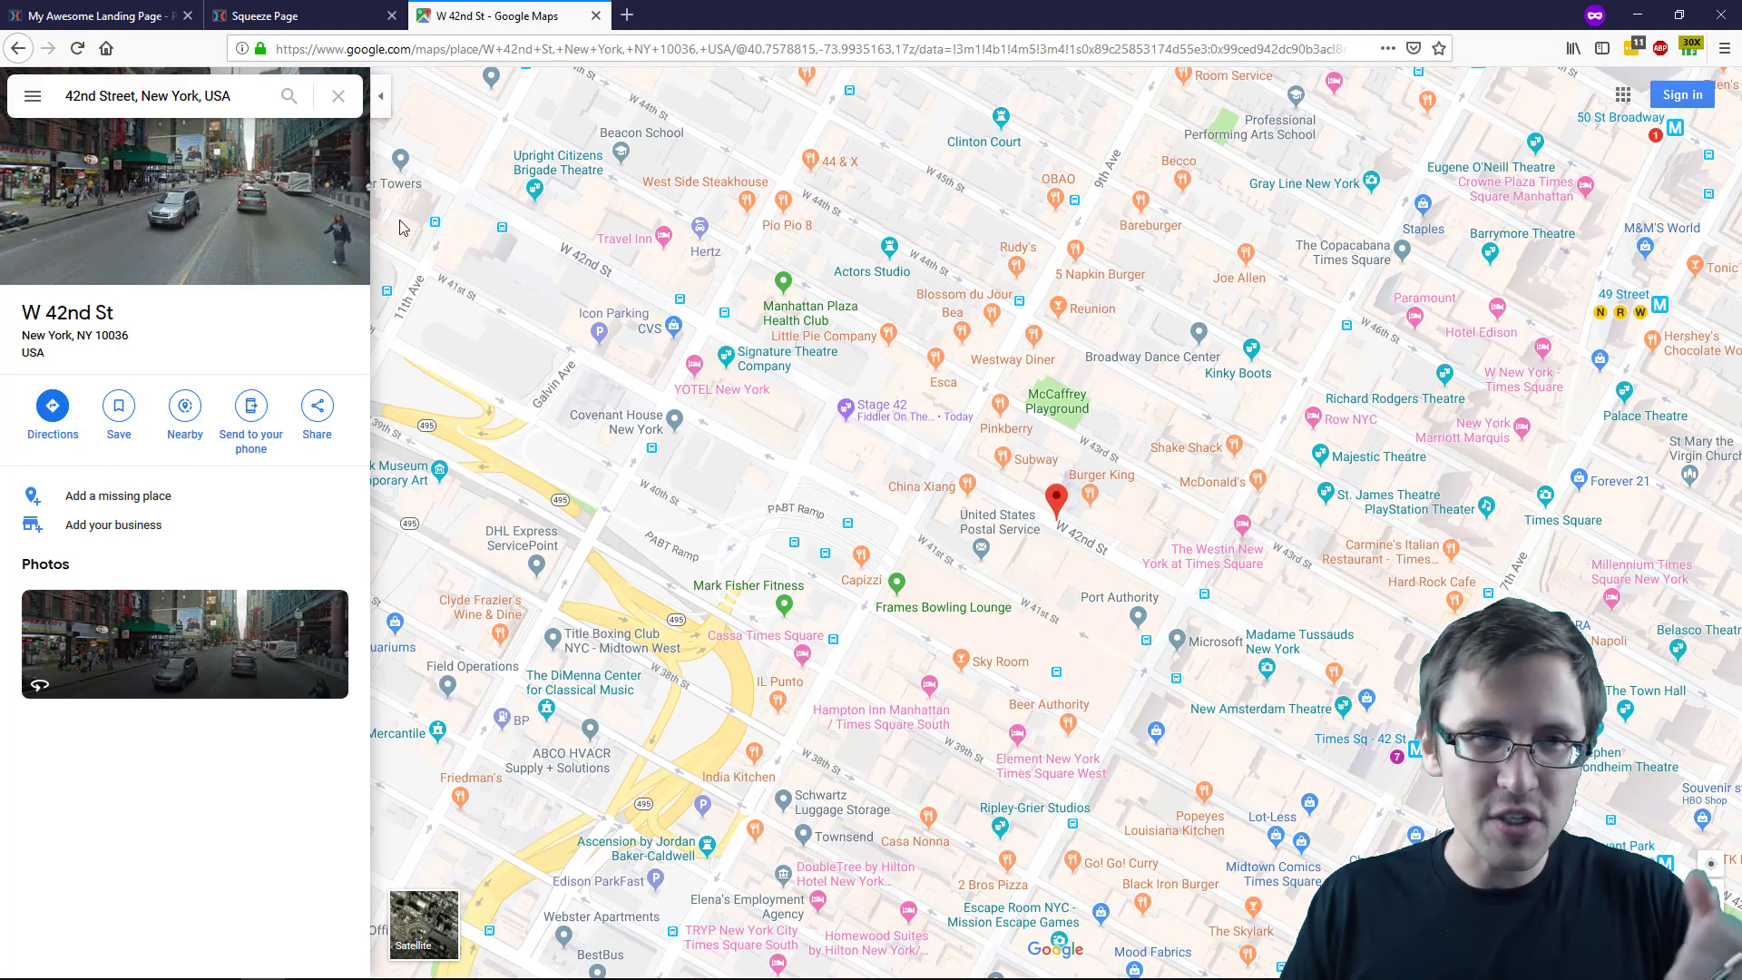
click(265, 15)
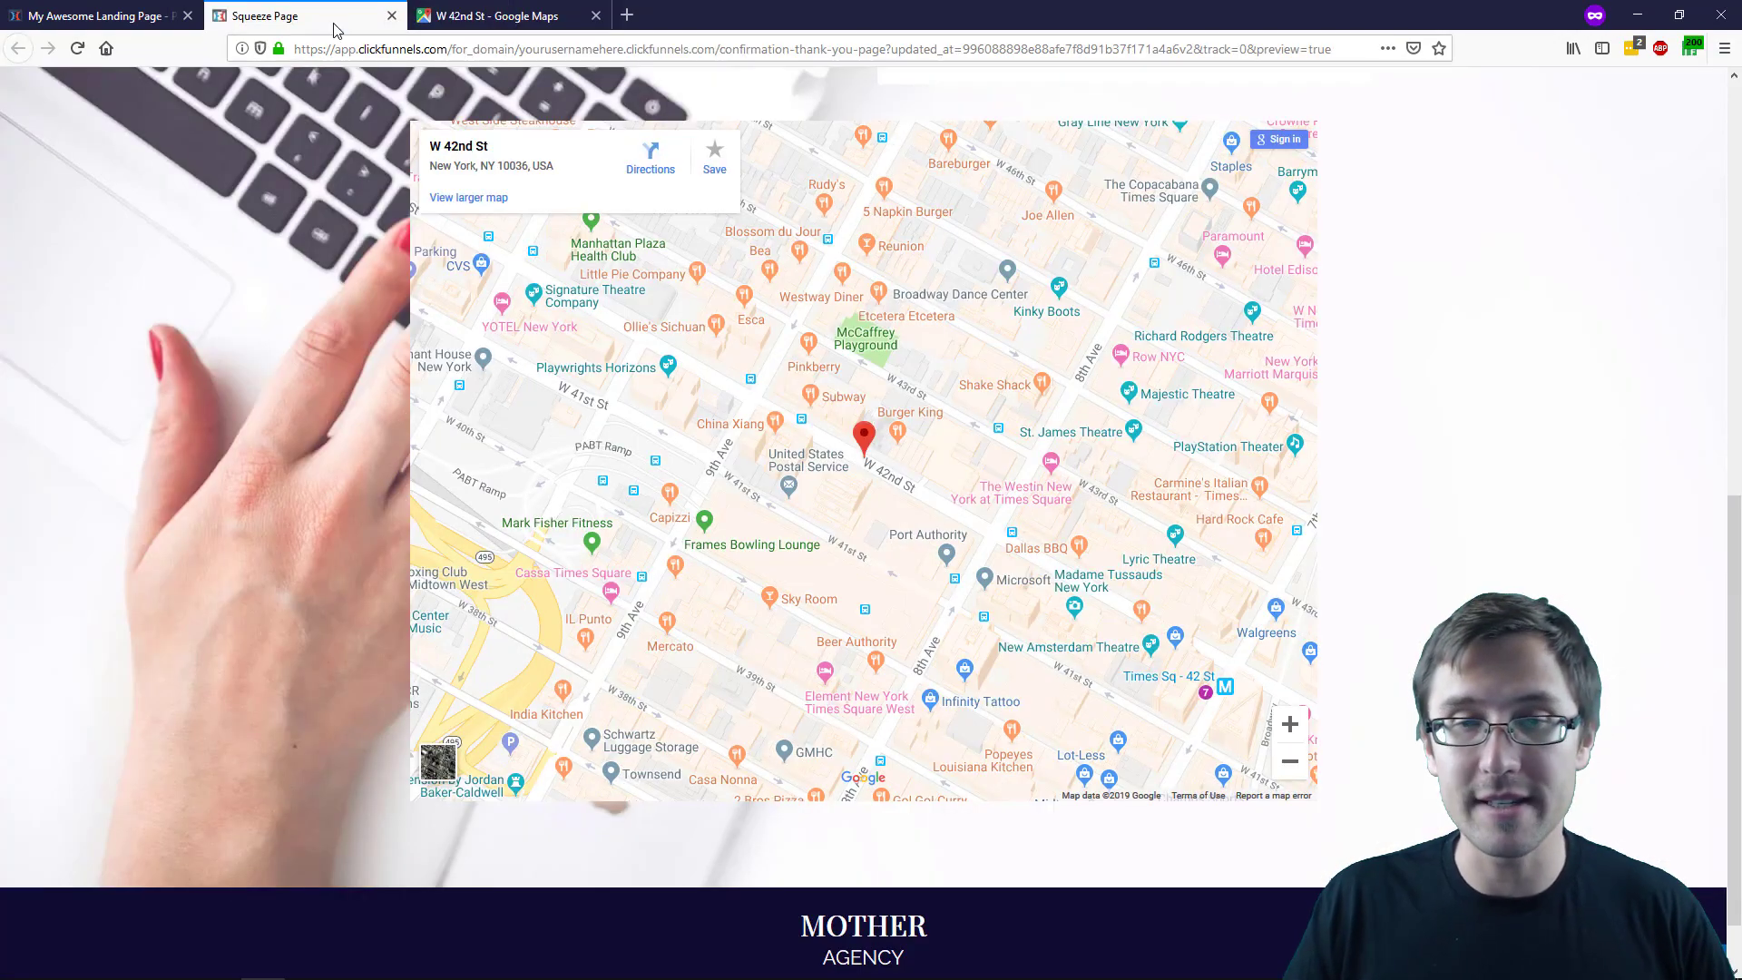
scroll(1345, 559, up, 2)
scroll(1345, 558, up, 4)
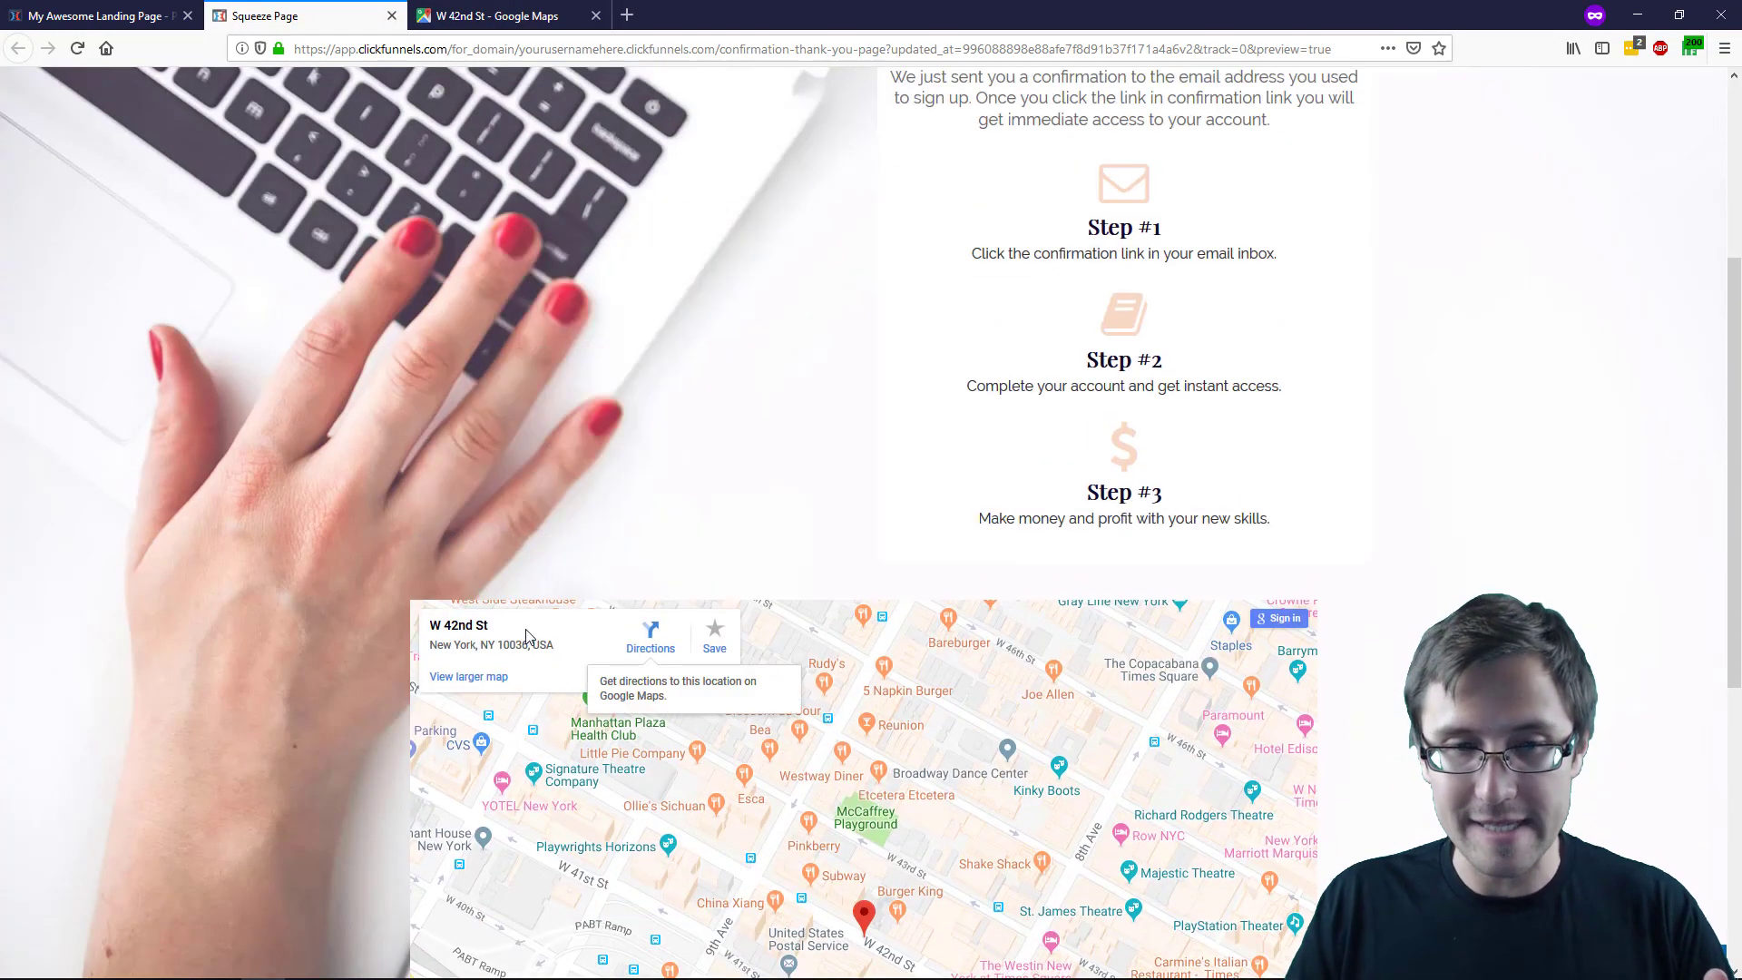
scroll(679, 609, up, 1)
scroll(678, 608, down, 2)
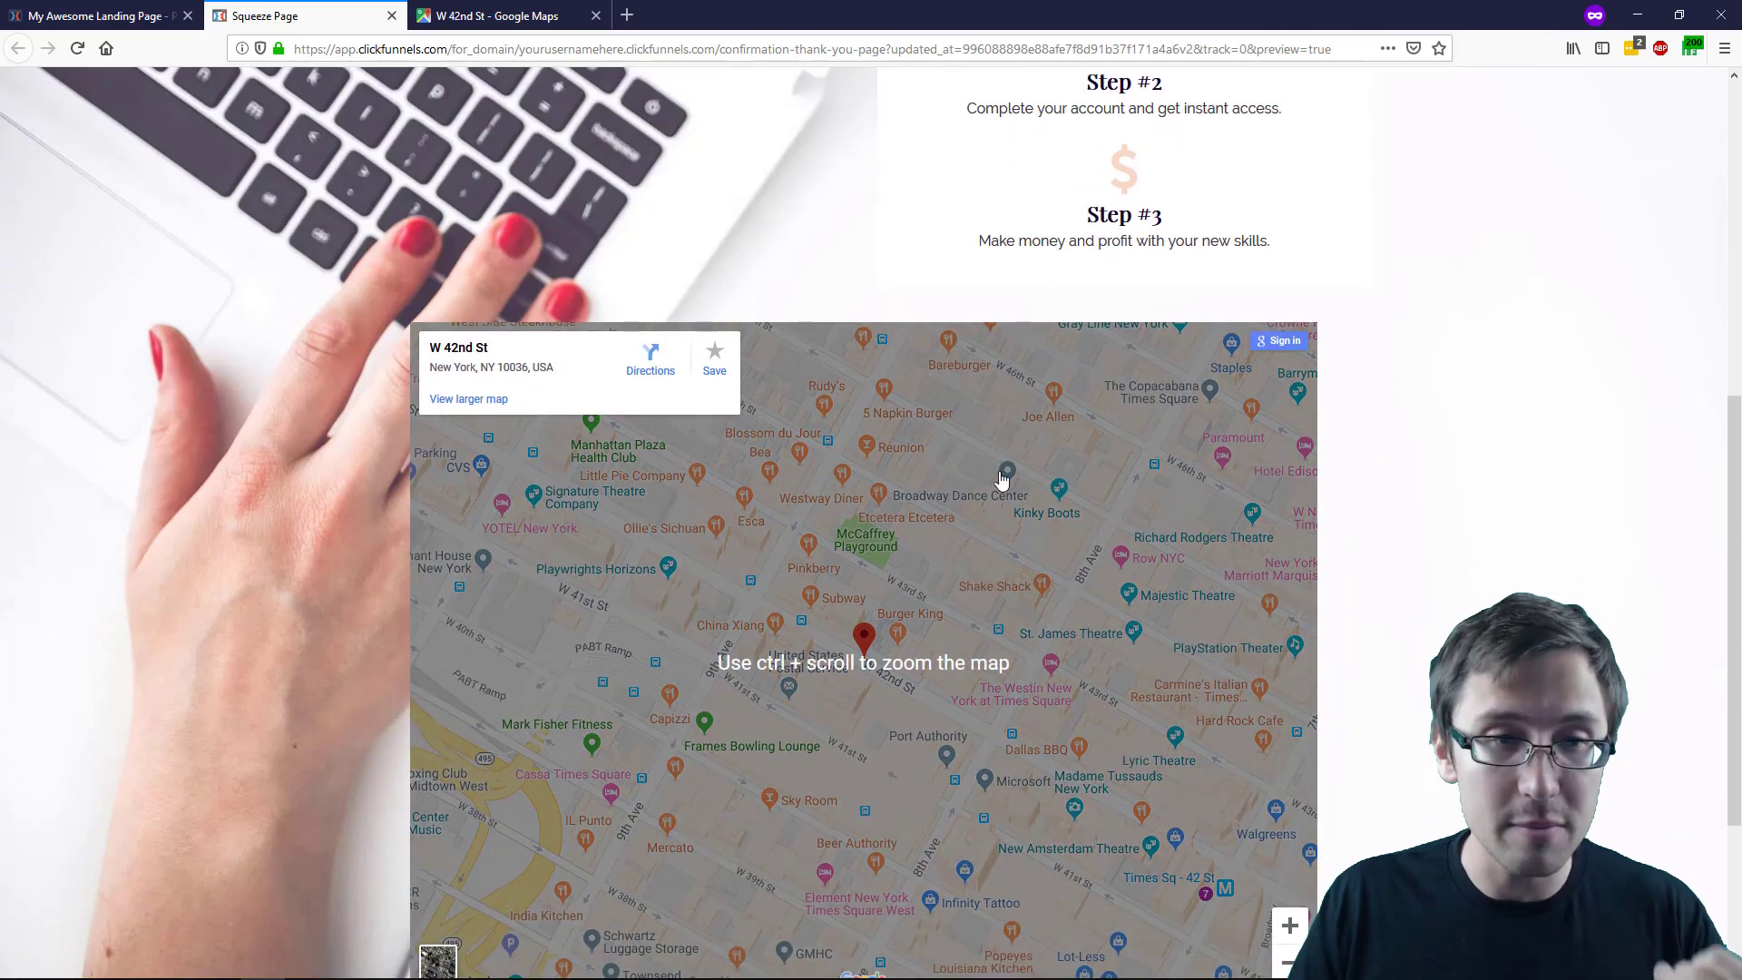
scroll(1005, 477, down, 5)
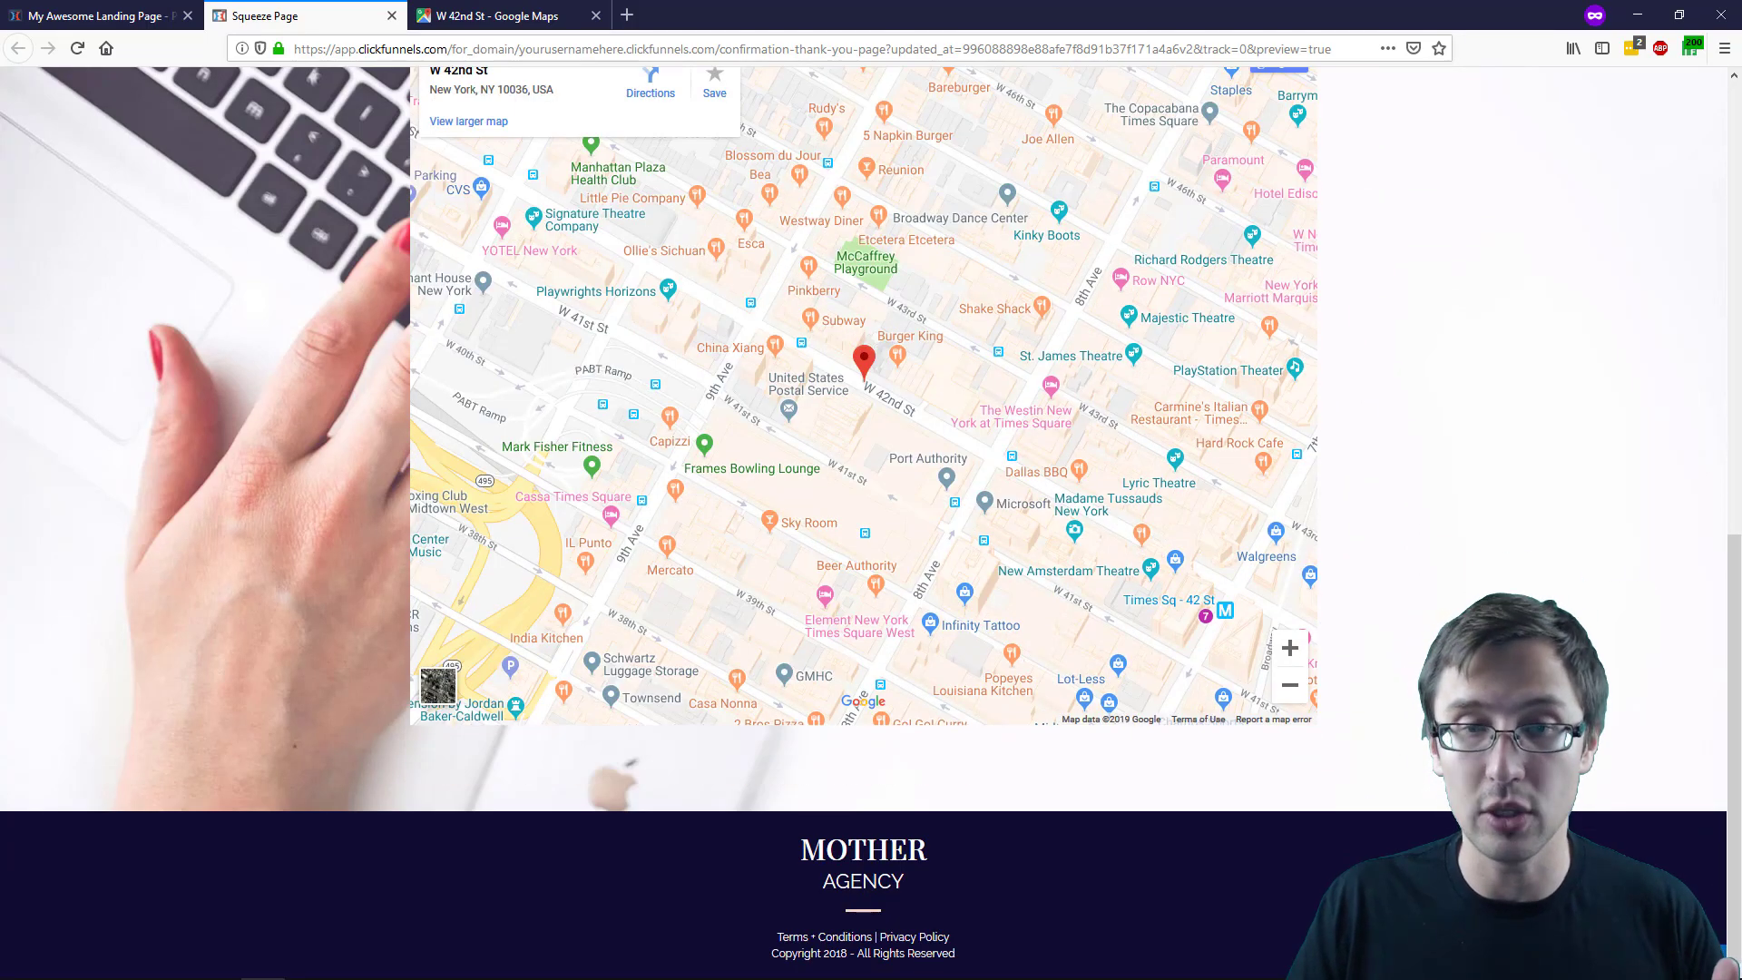
scroll(525, 369, up, 3)
scroll(526, 367, up, 1)
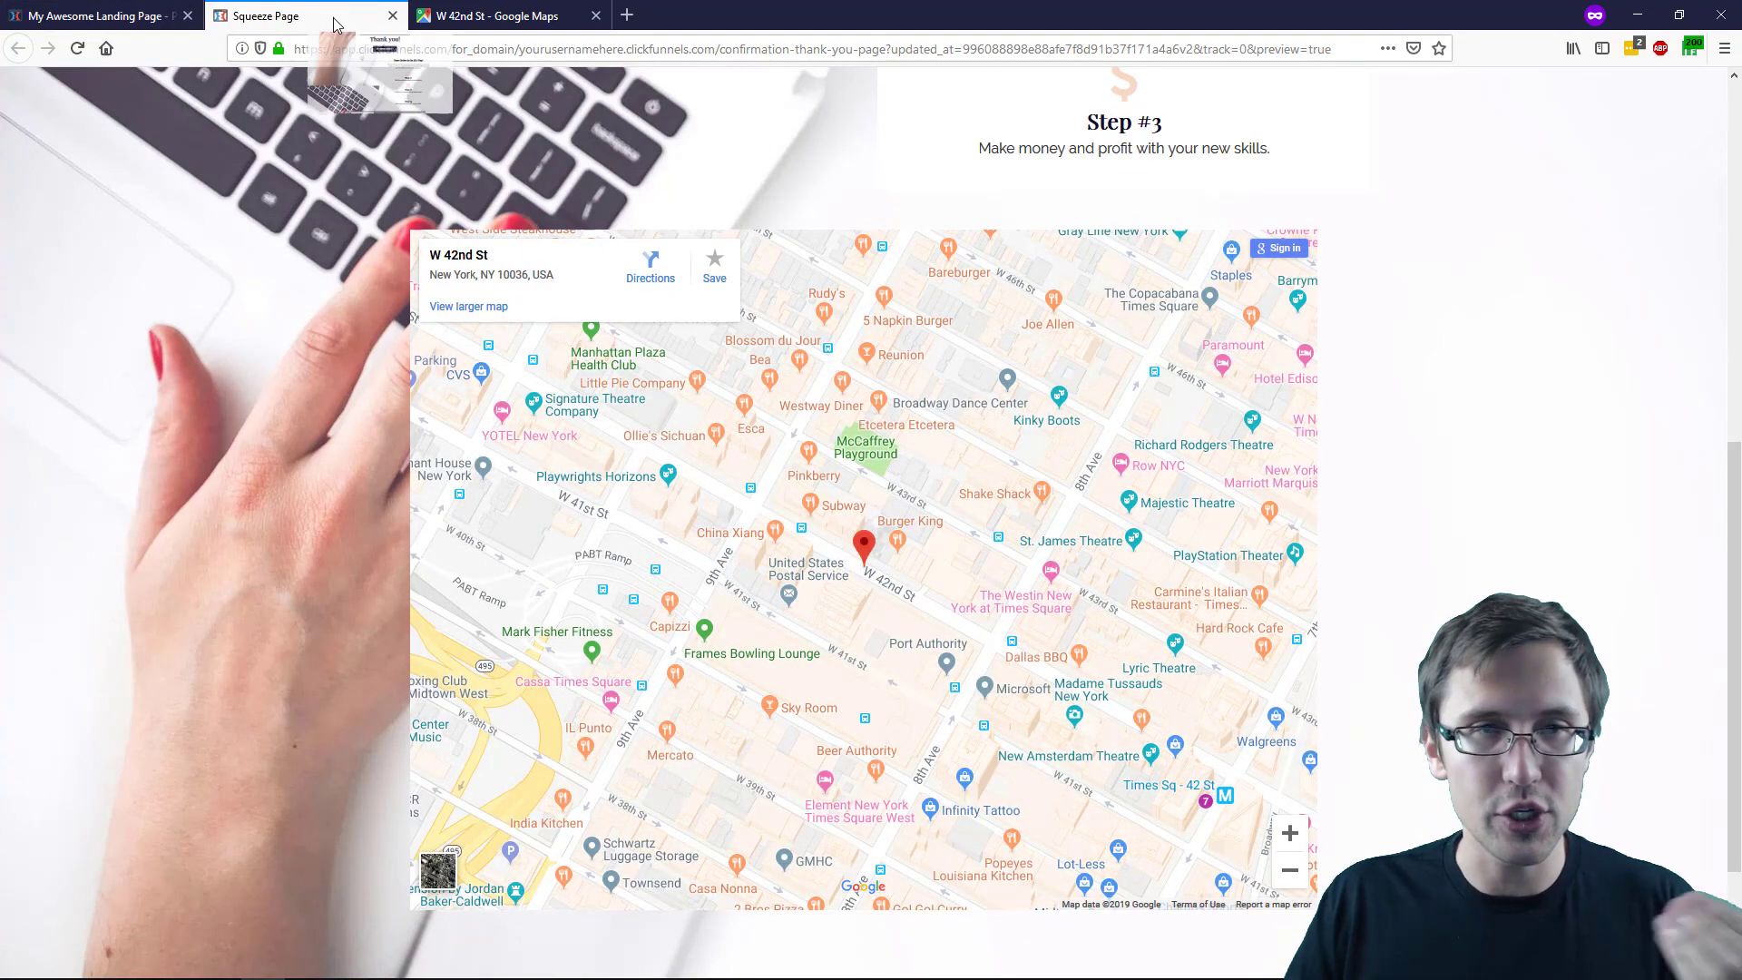
drag(488, 16, 293, 15)
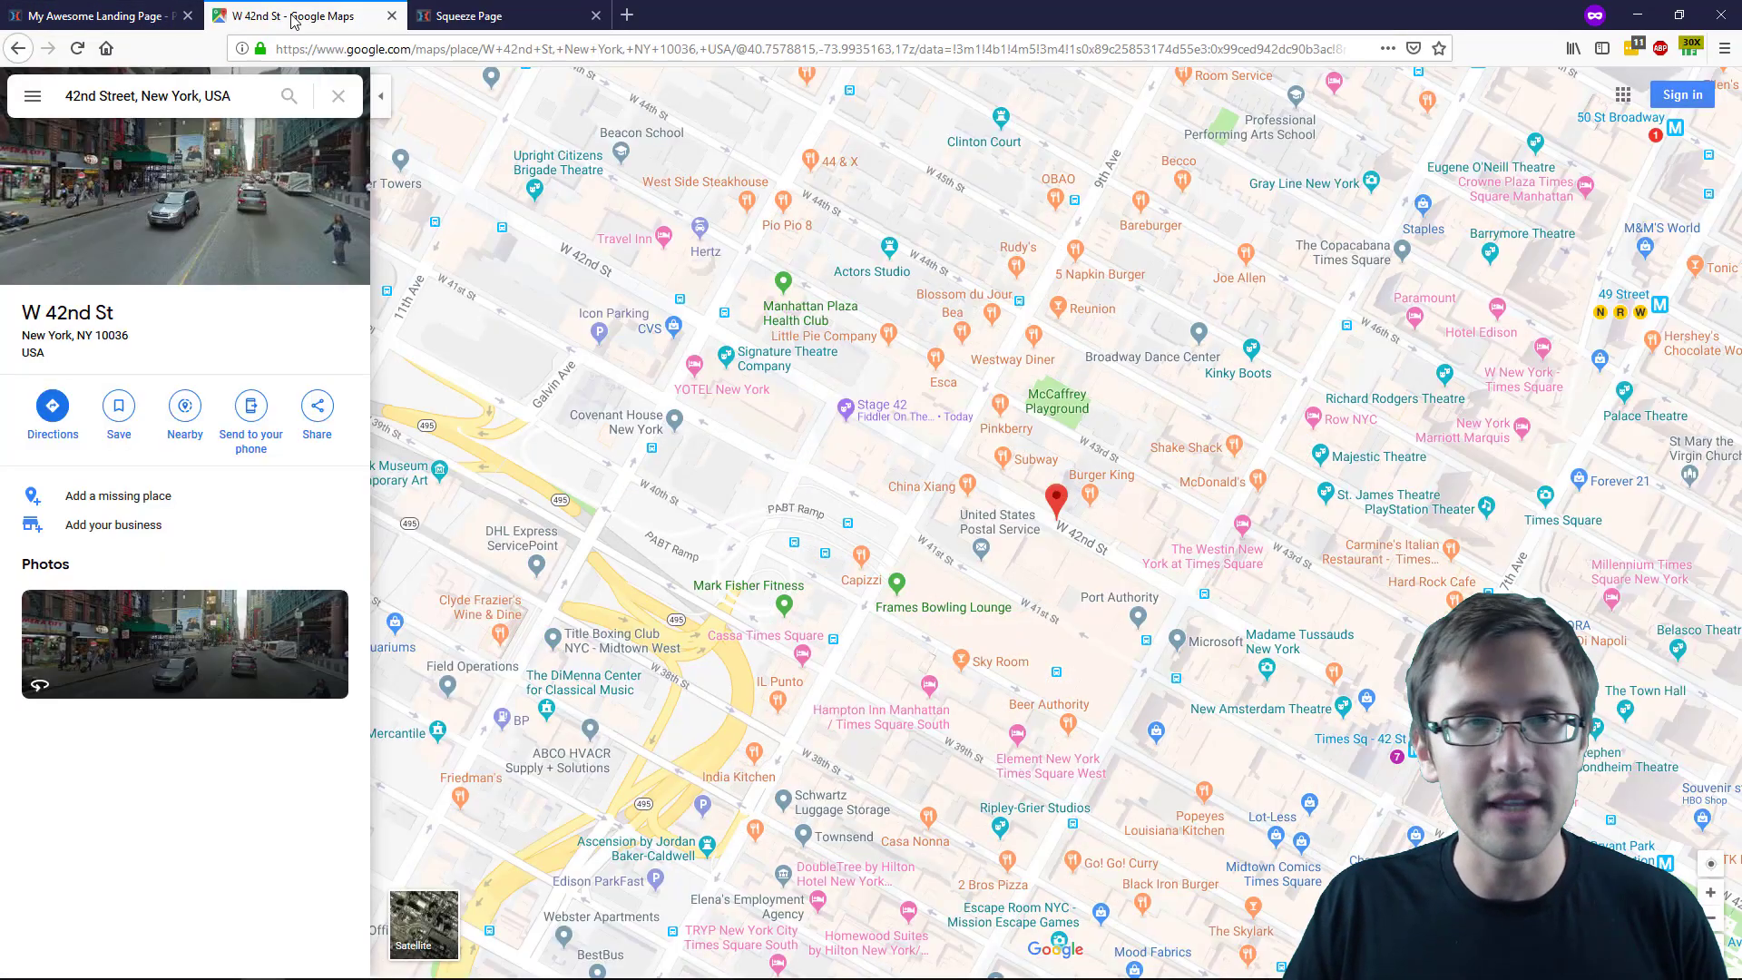
Step: Insert a new row below the testimonials heading holding a Custom JS/HTML element
click(103, 15)
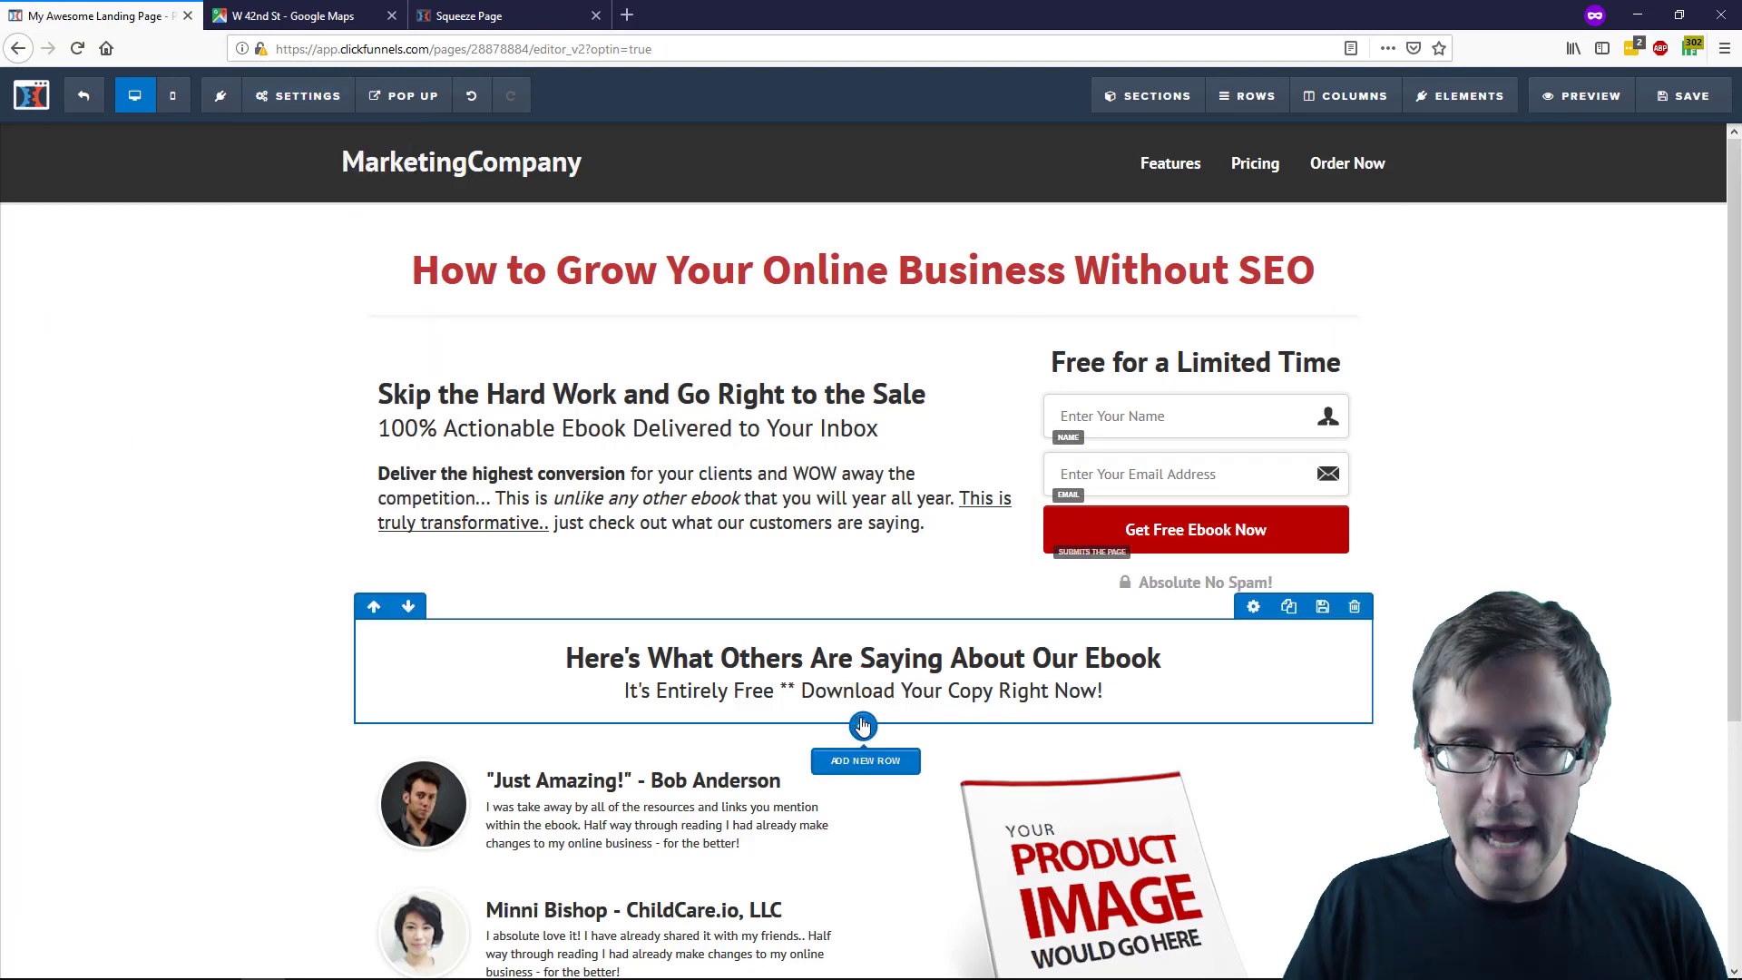
click(864, 726)
click(1401, 164)
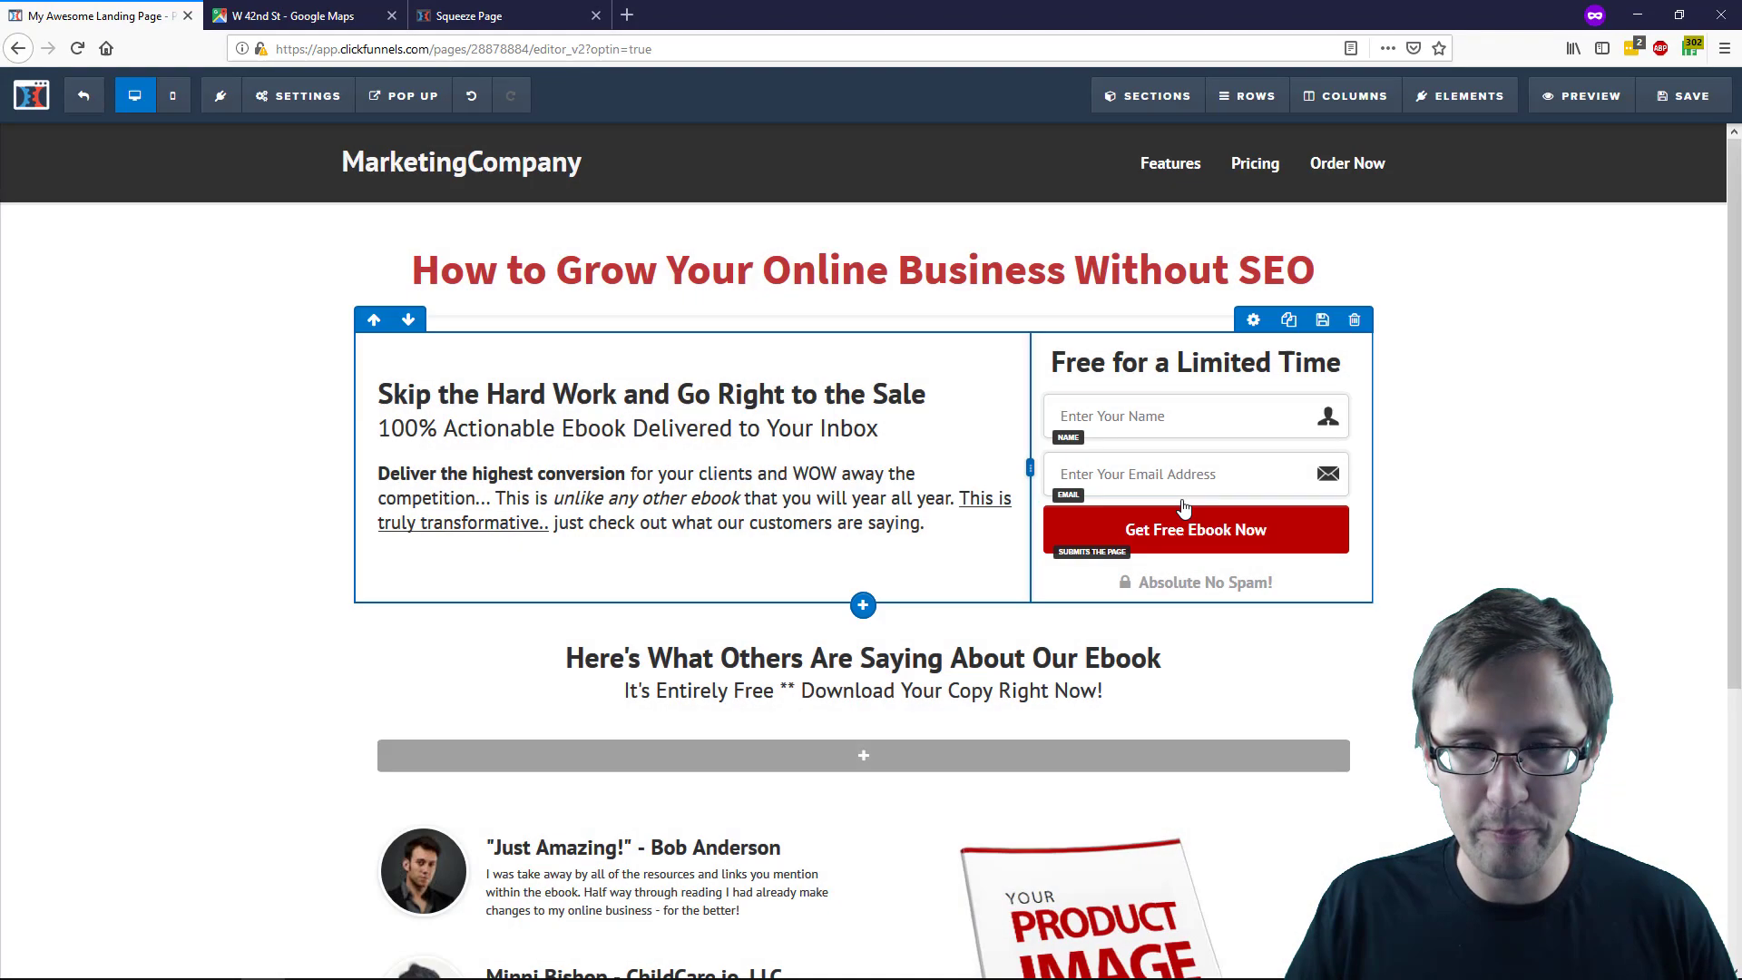
scroll(1181, 506, down, 3)
click(1072, 572)
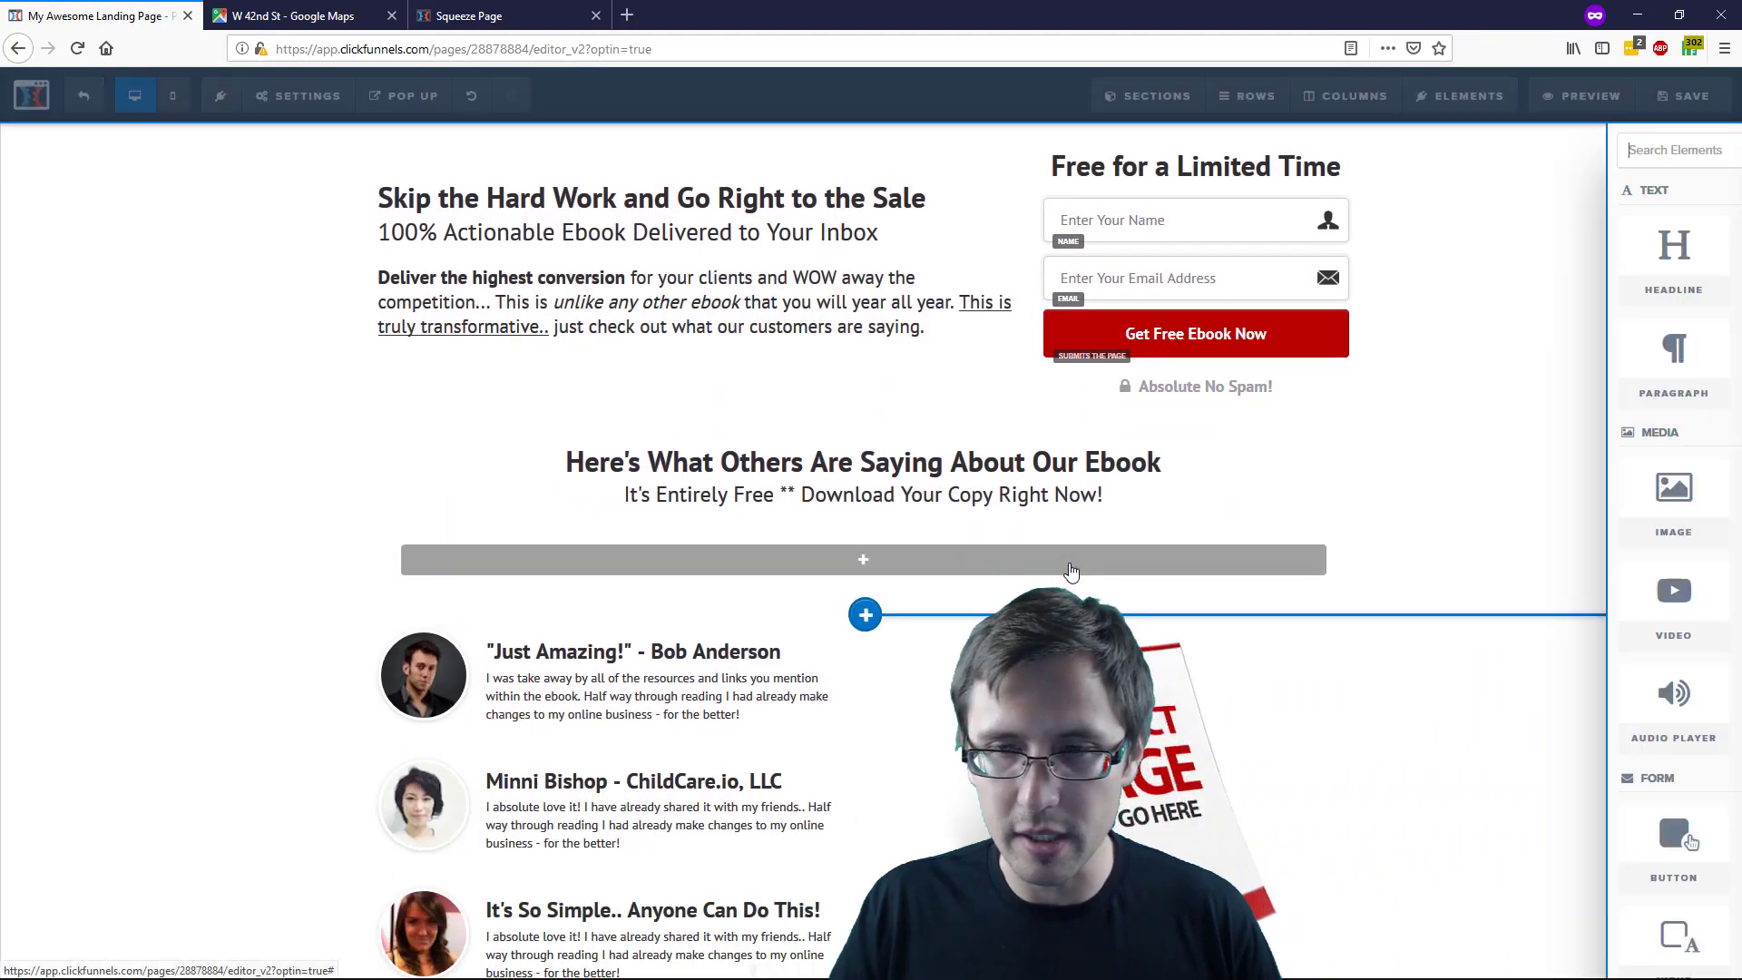
scroll(1460, 555, down, 5)
scroll(1460, 556, down, 5)
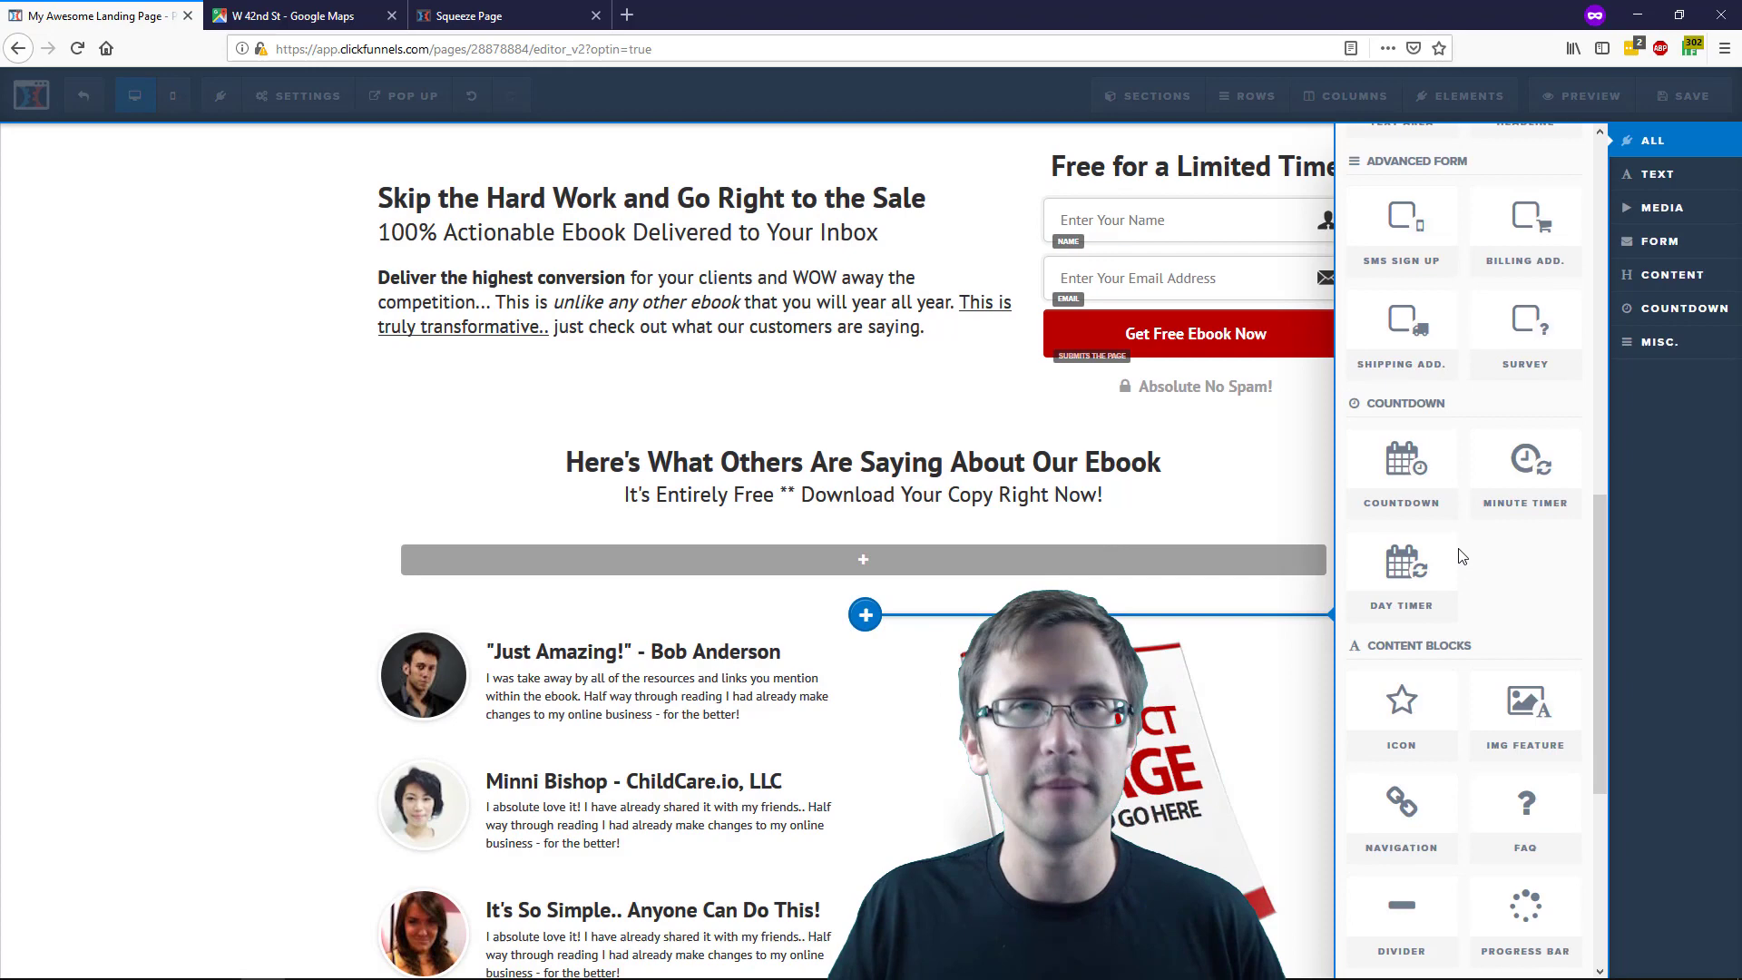
scroll(1459, 556, down, 5)
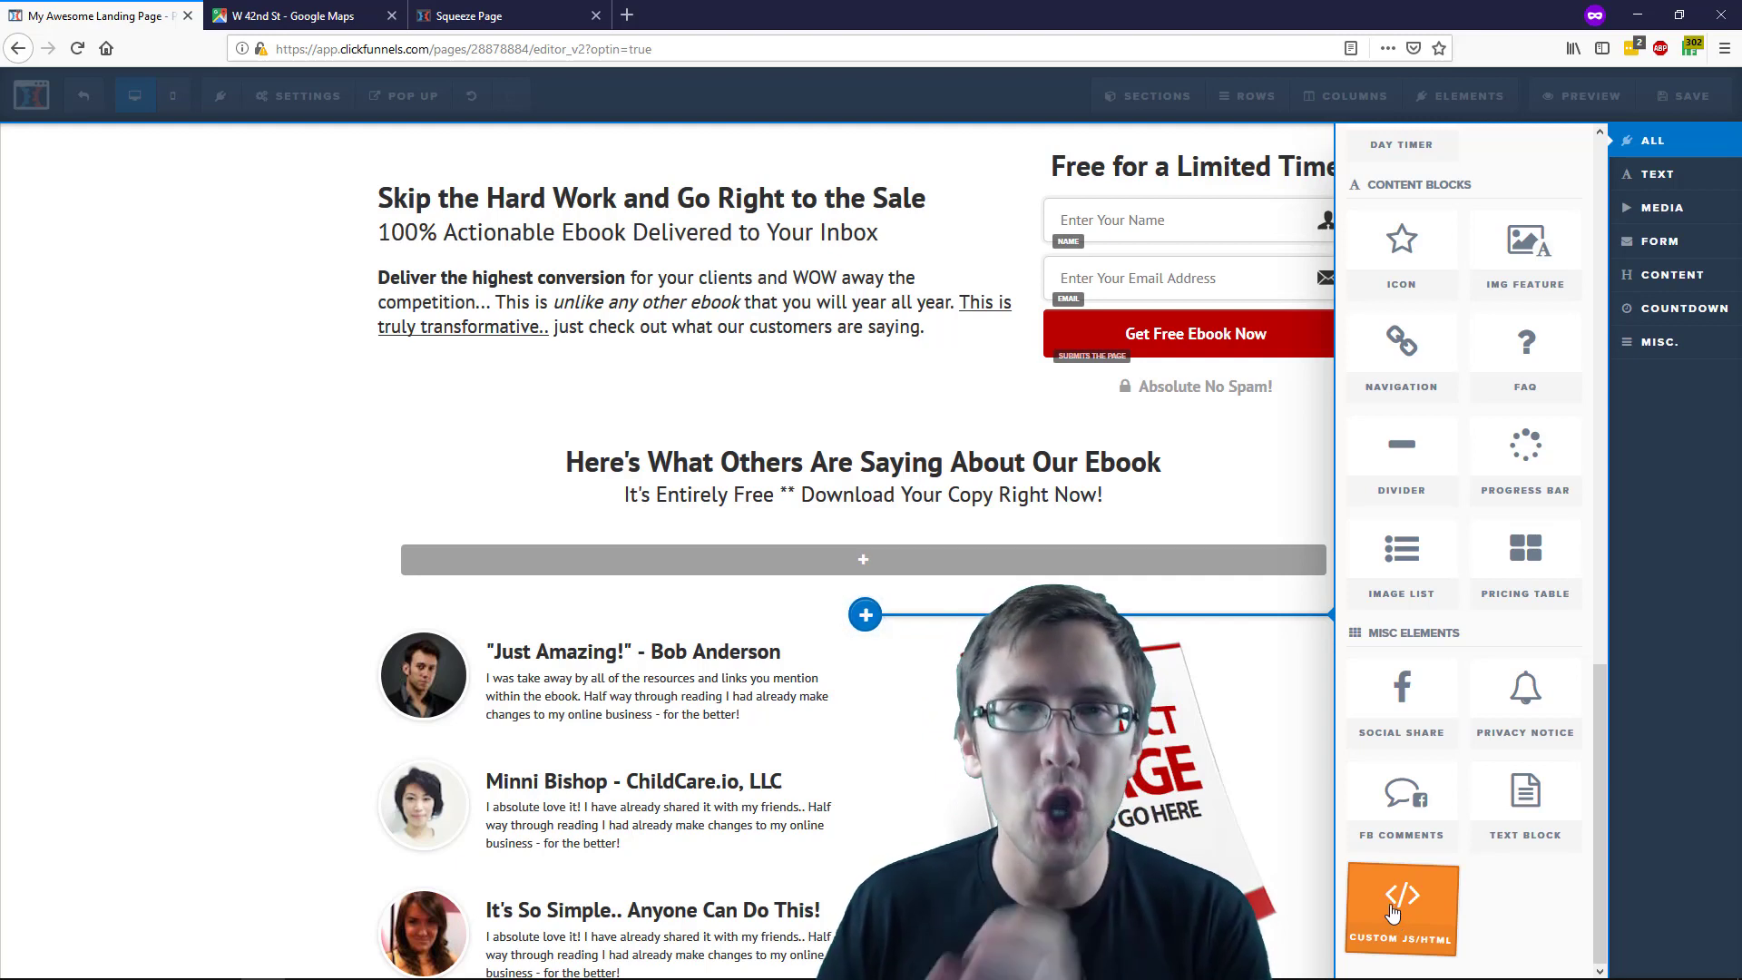
click(1393, 912)
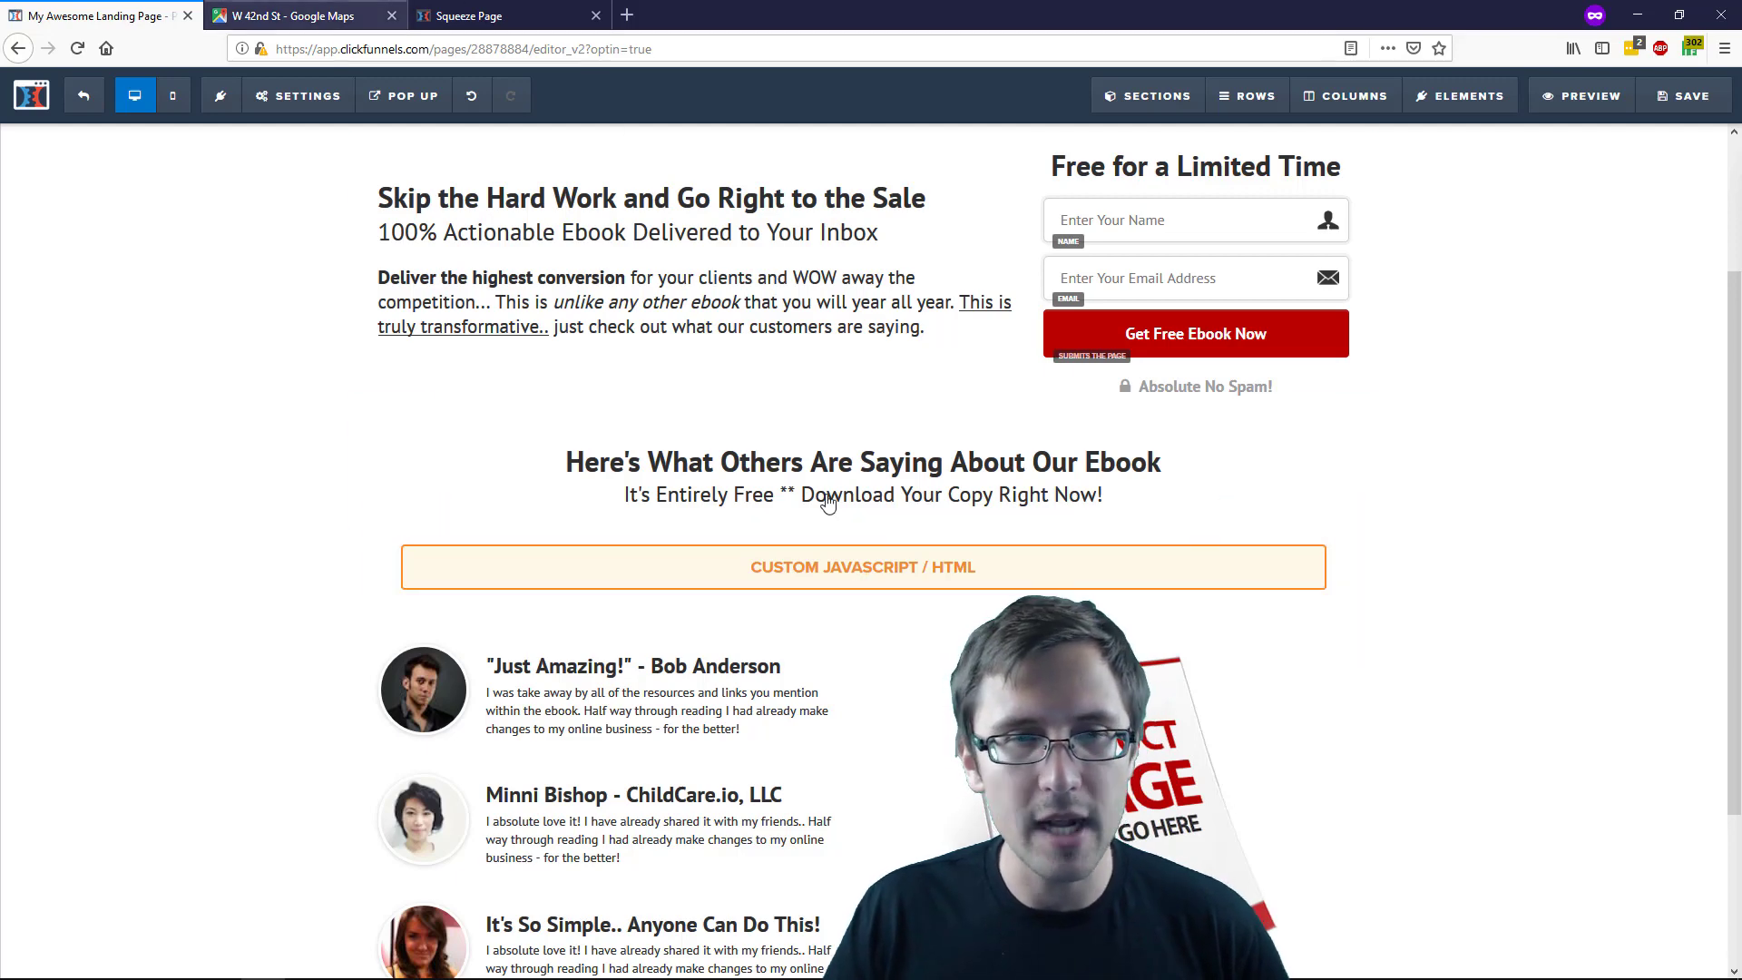
Step: Copy the Embed a map HTML for W 42nd St via Share and return to the editor
click(294, 15)
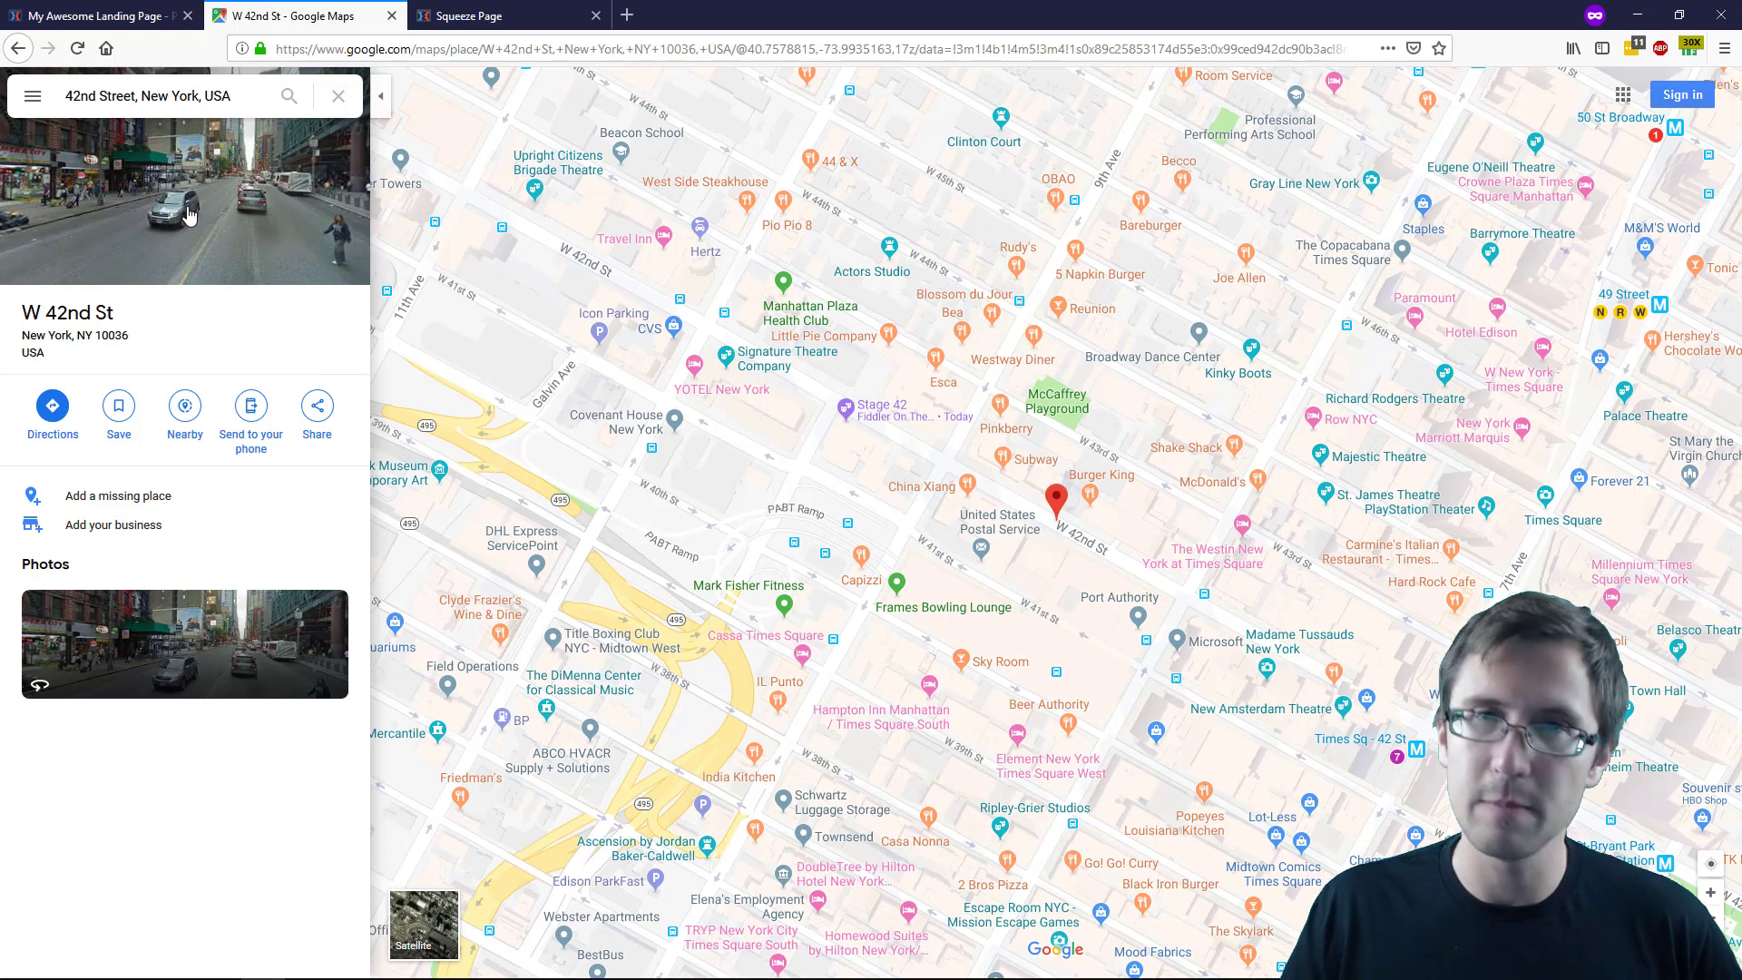
click(321, 405)
click(837, 412)
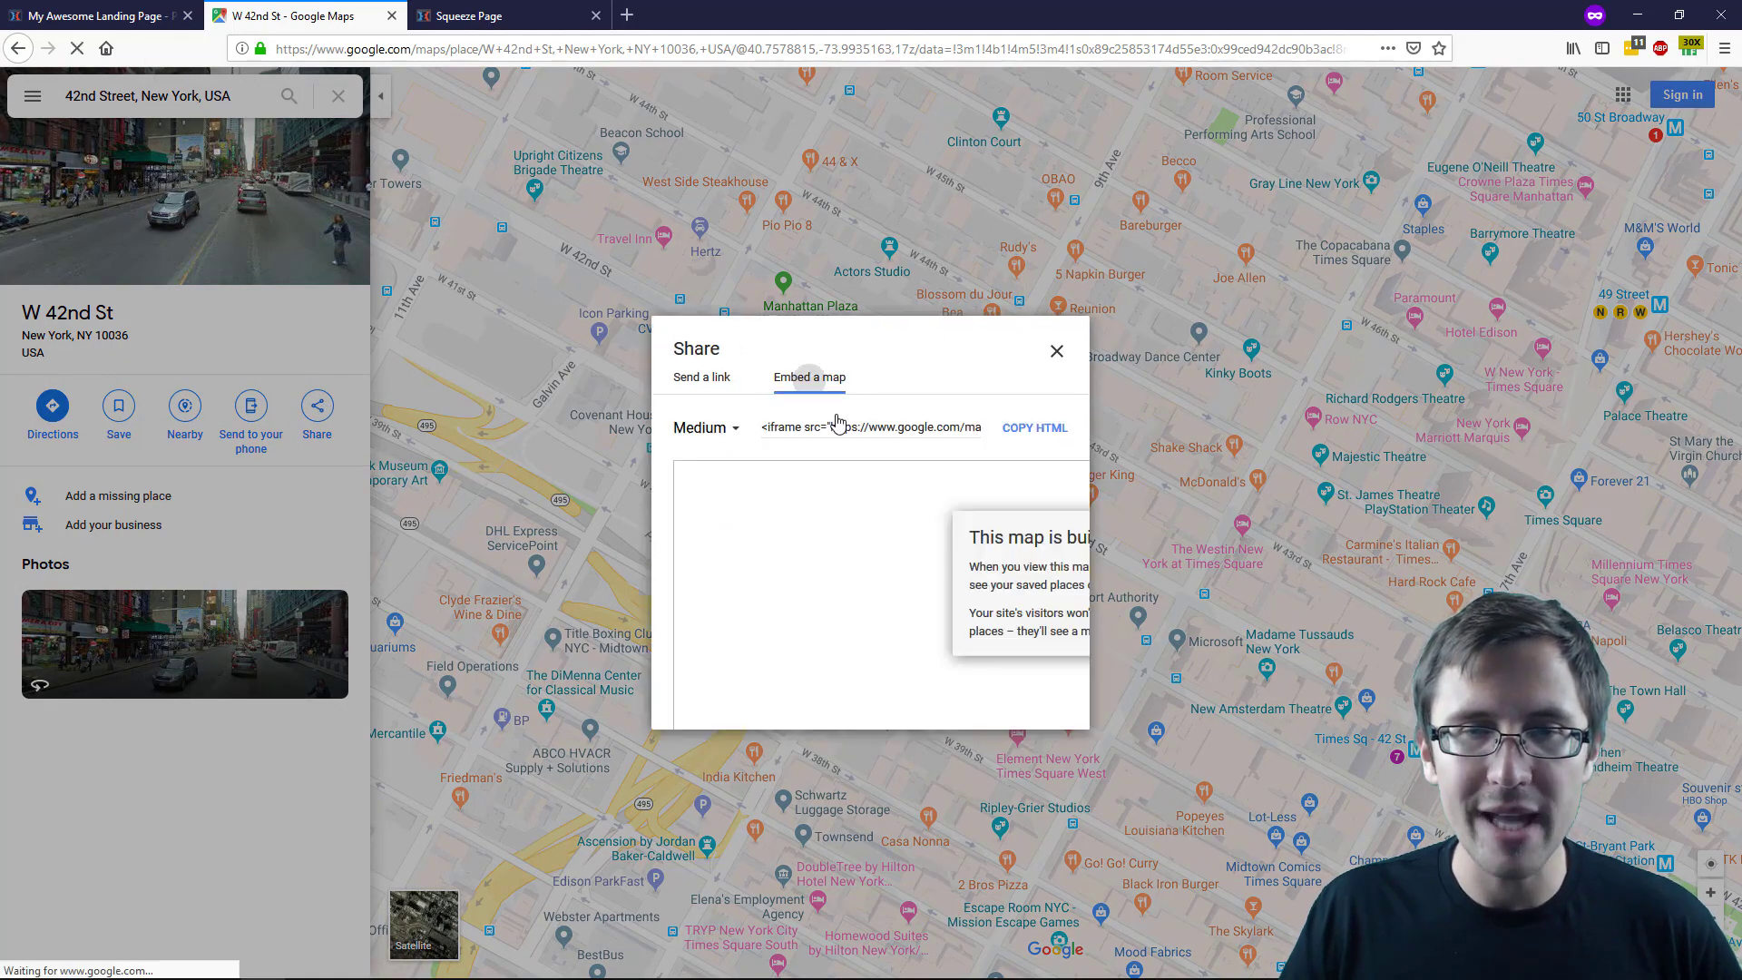
click(1111, 338)
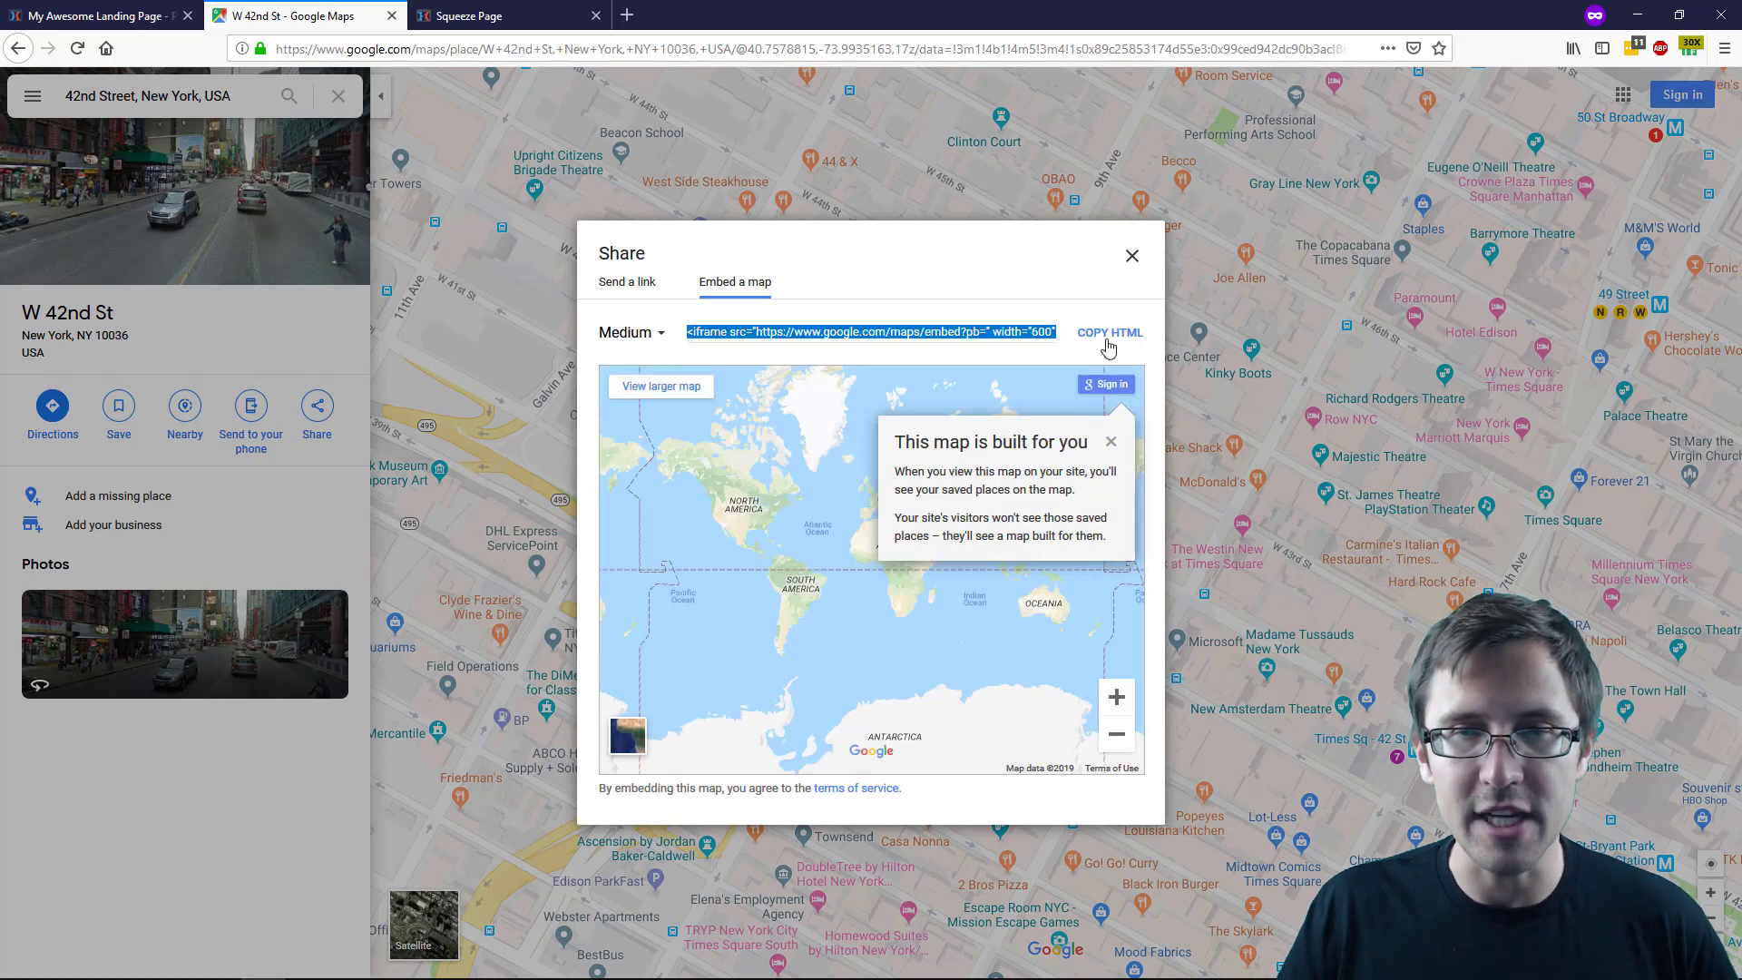
triple_click(966, 332)
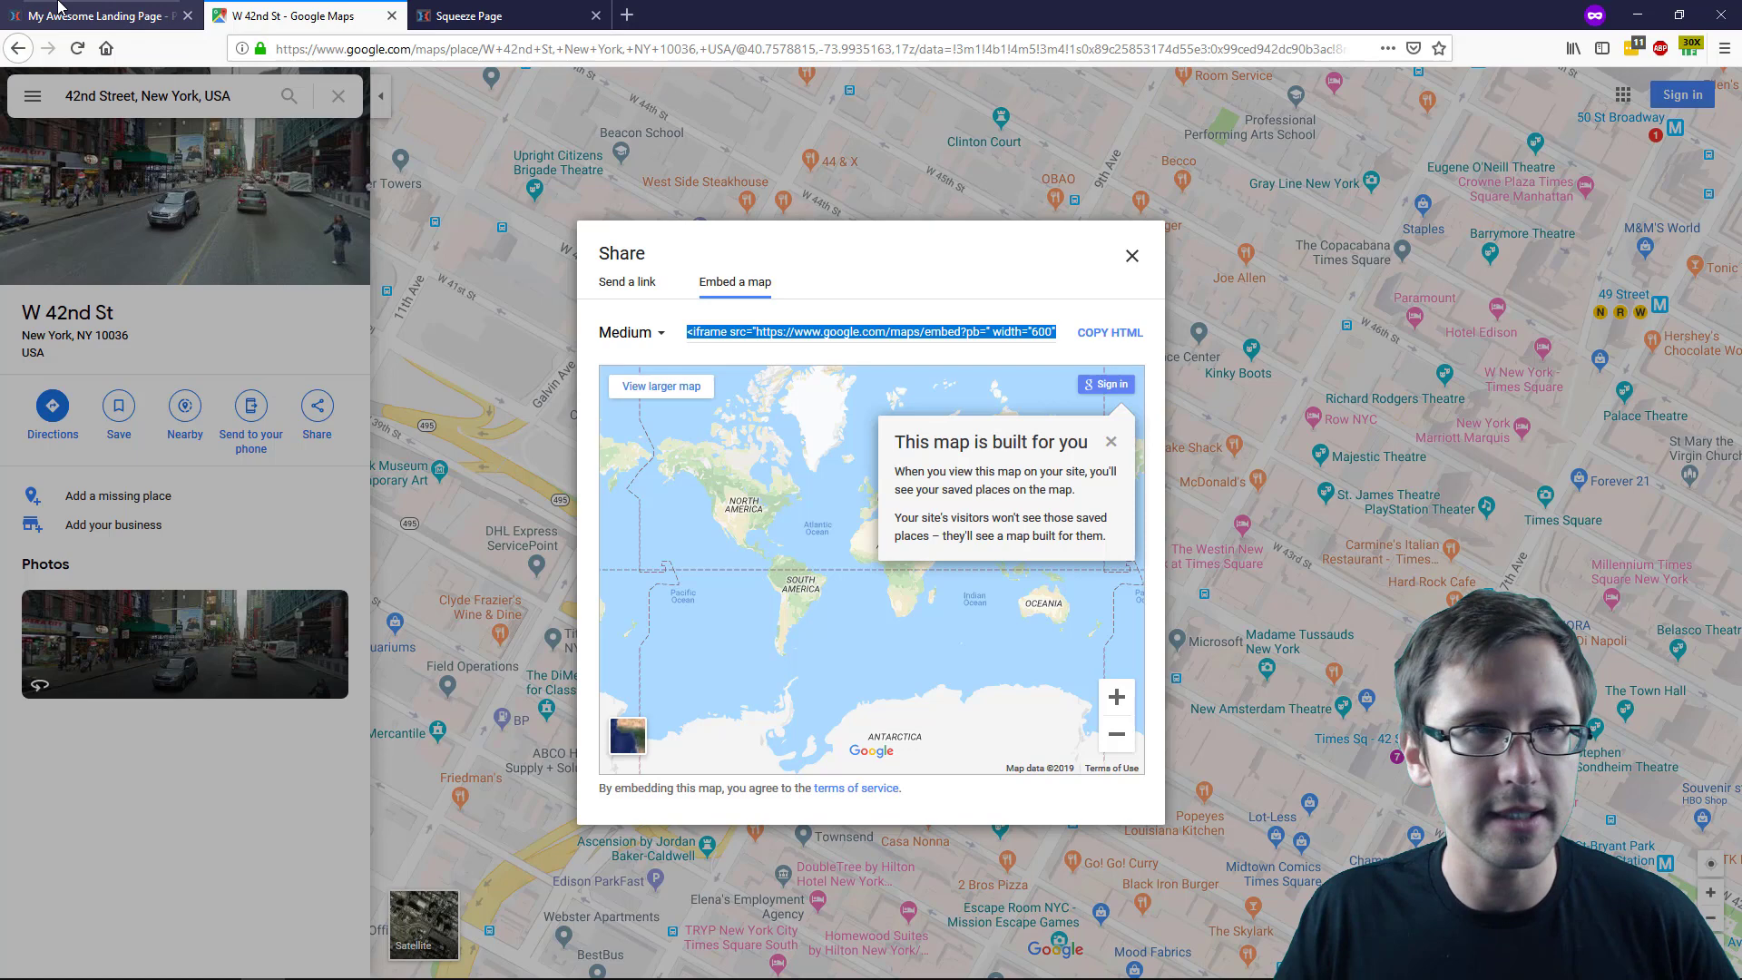
click(103, 19)
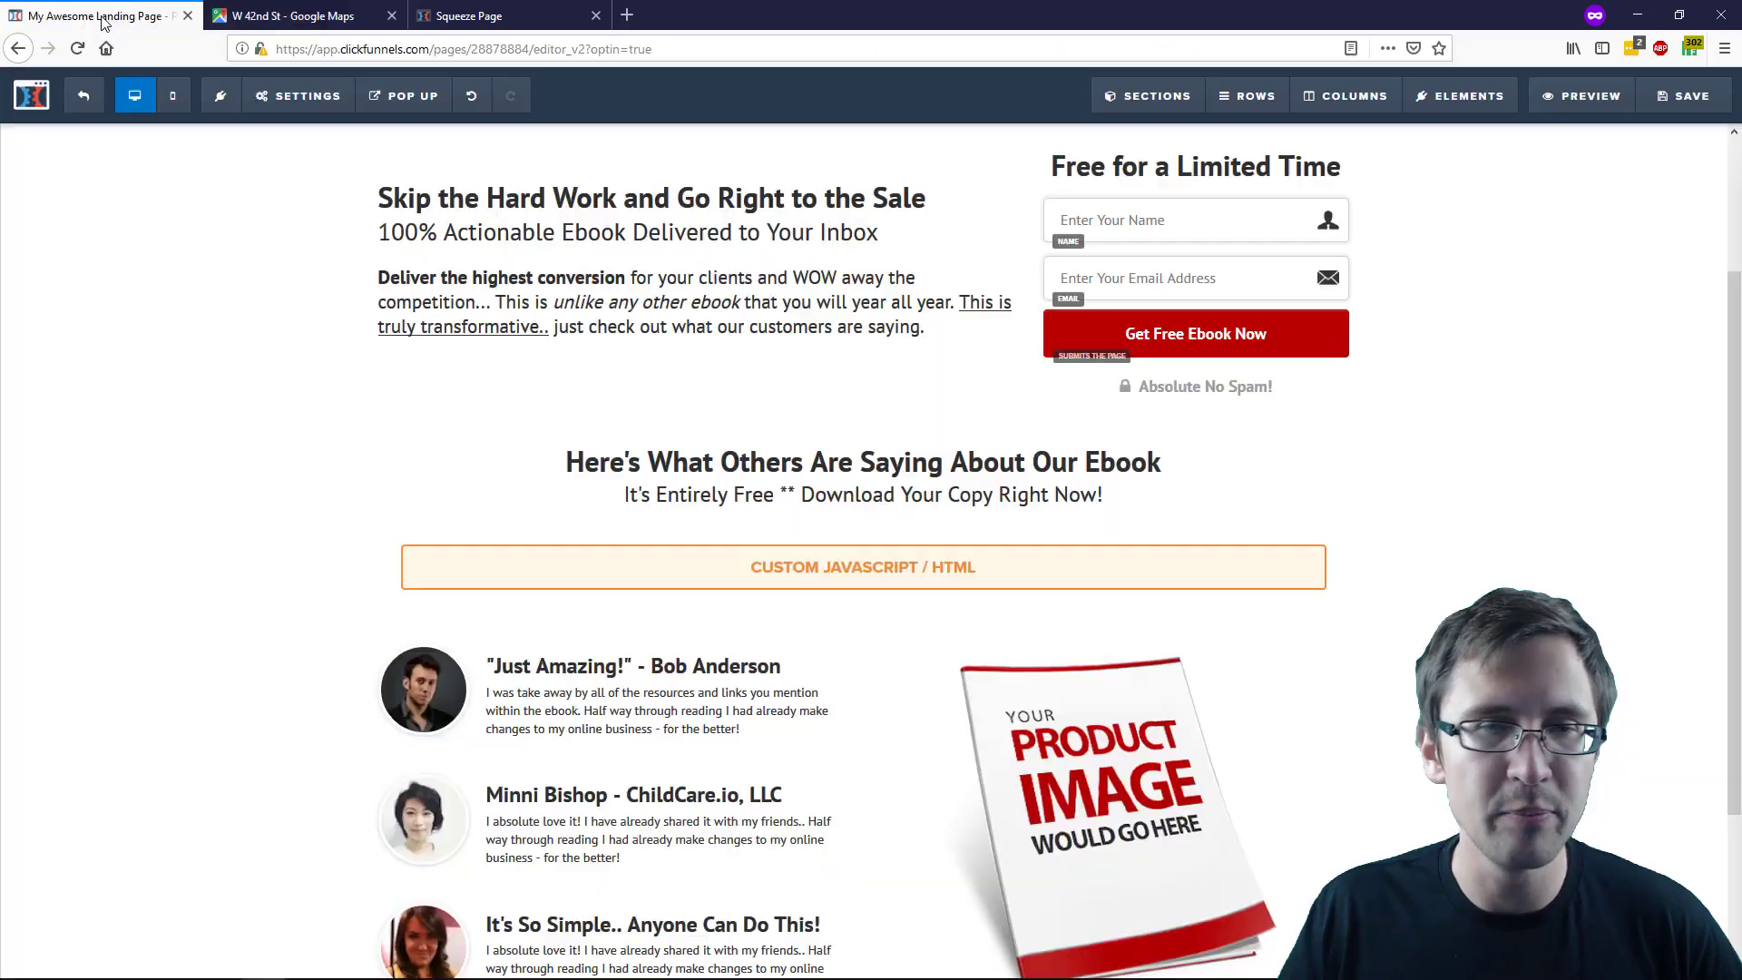
Step: Paste the map iframe code into the custom HTML element's code editor
click(1195, 567)
click(1560, 294)
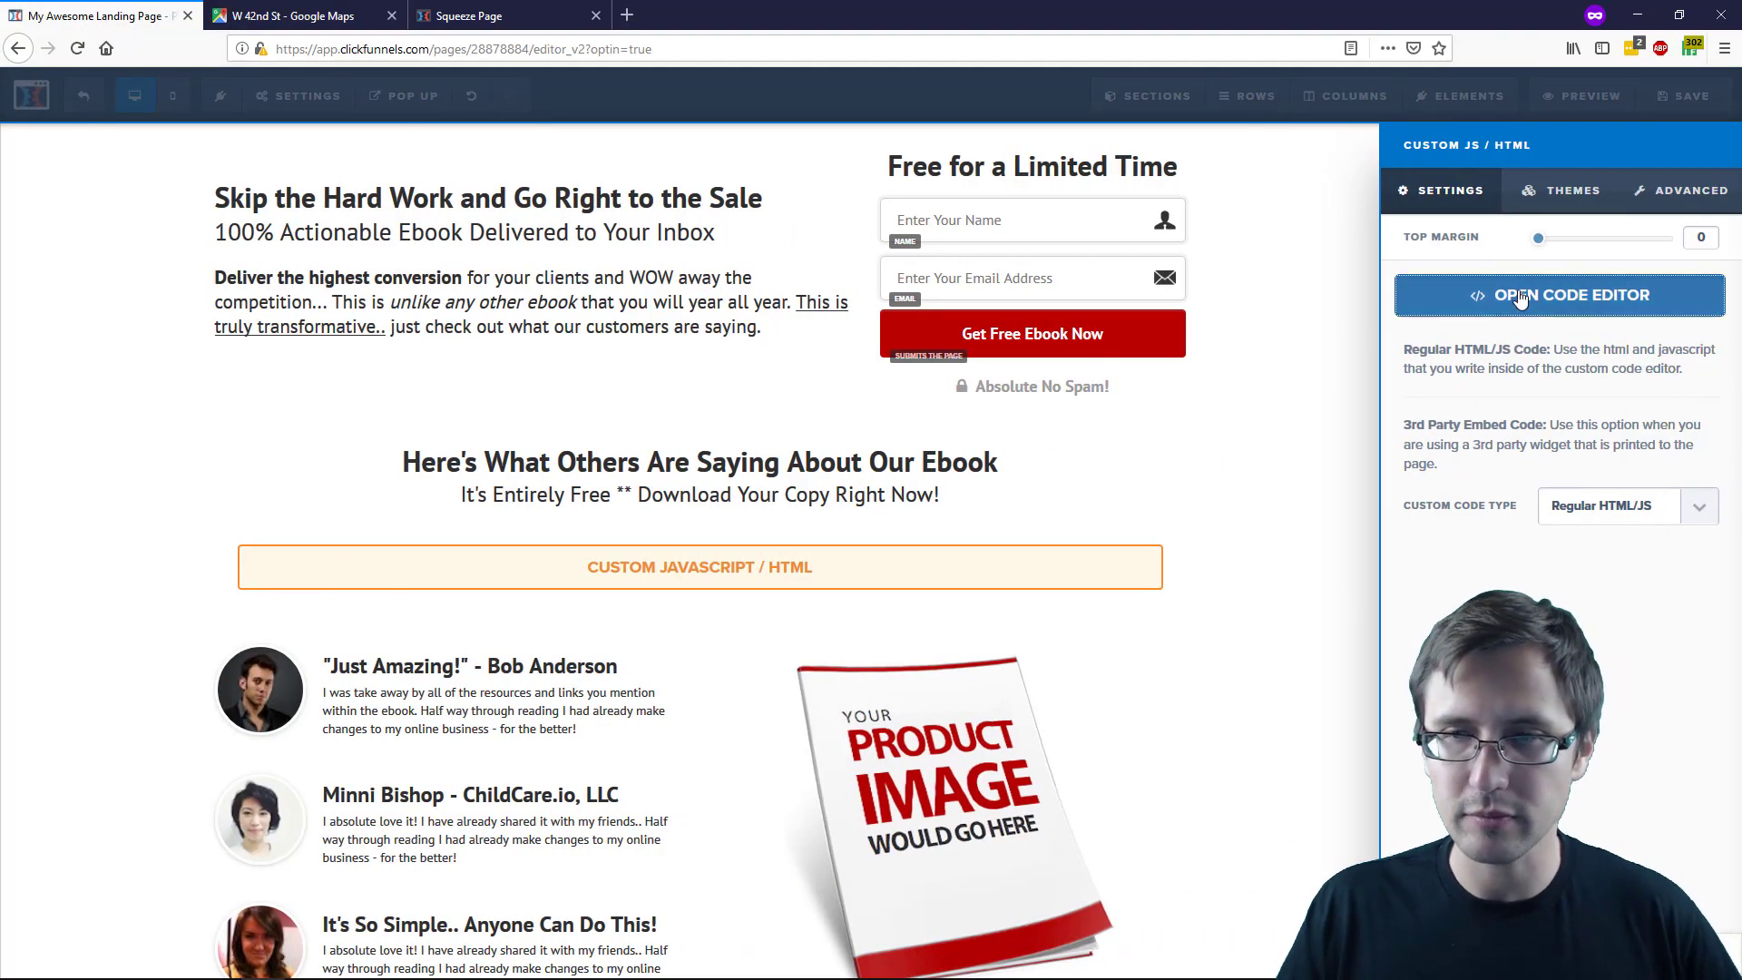
key(ctrl+v)
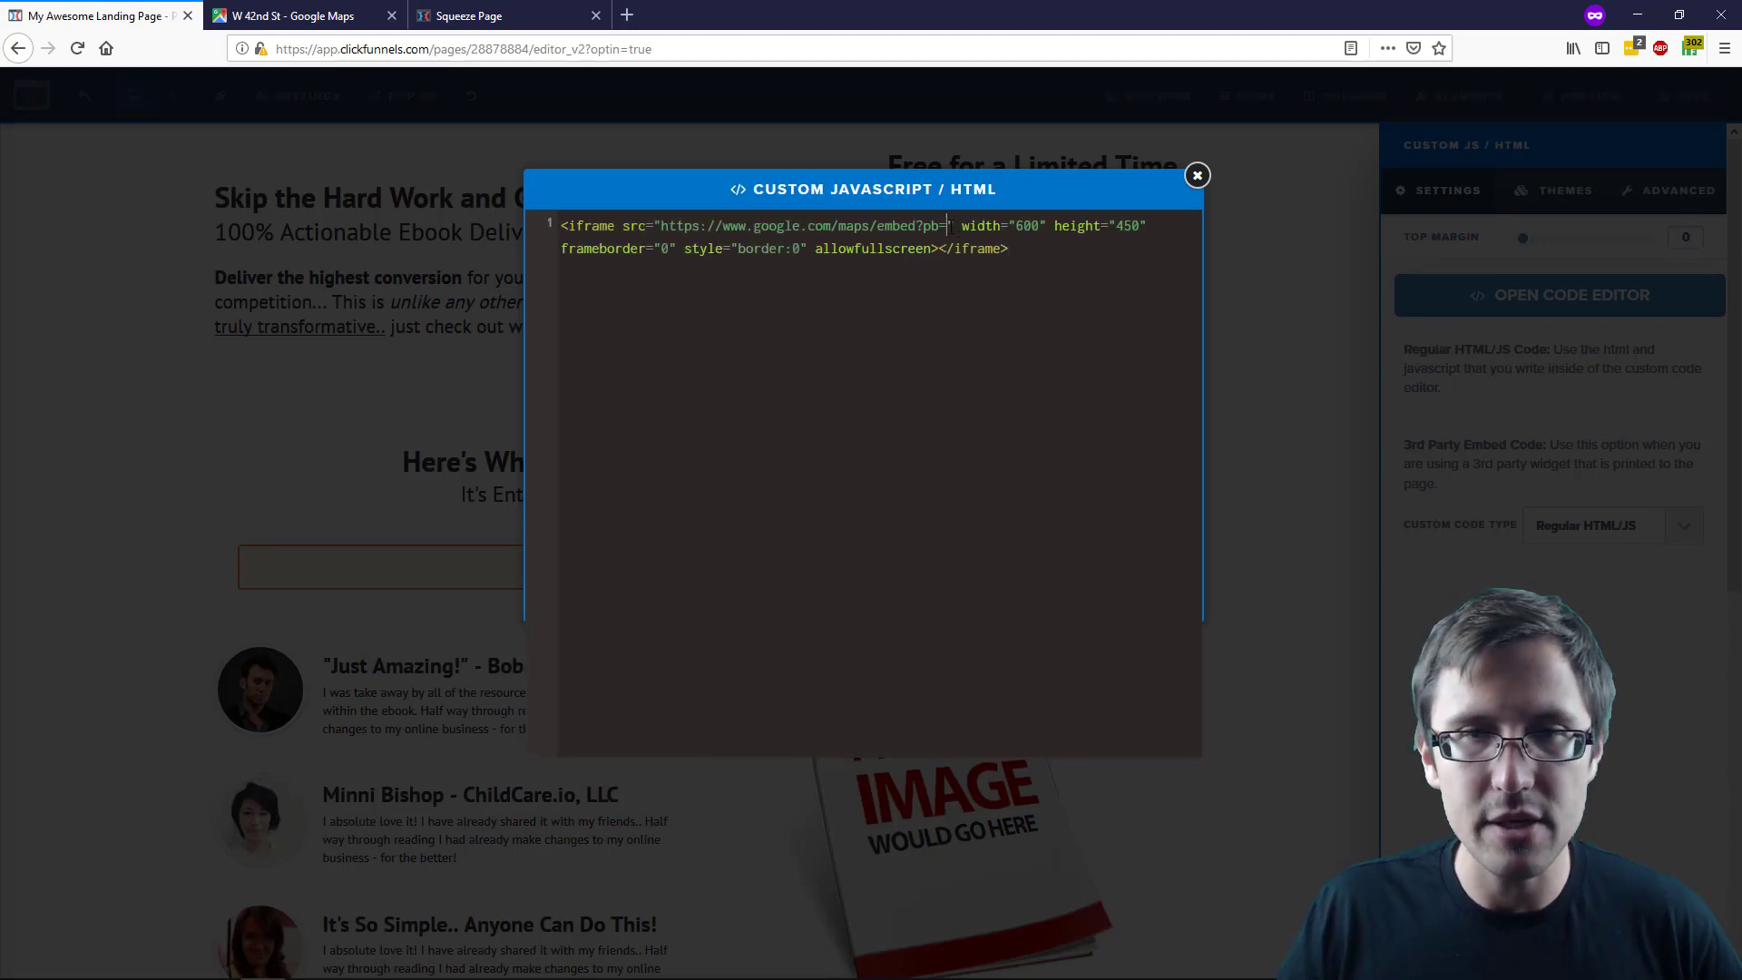
click(293, 16)
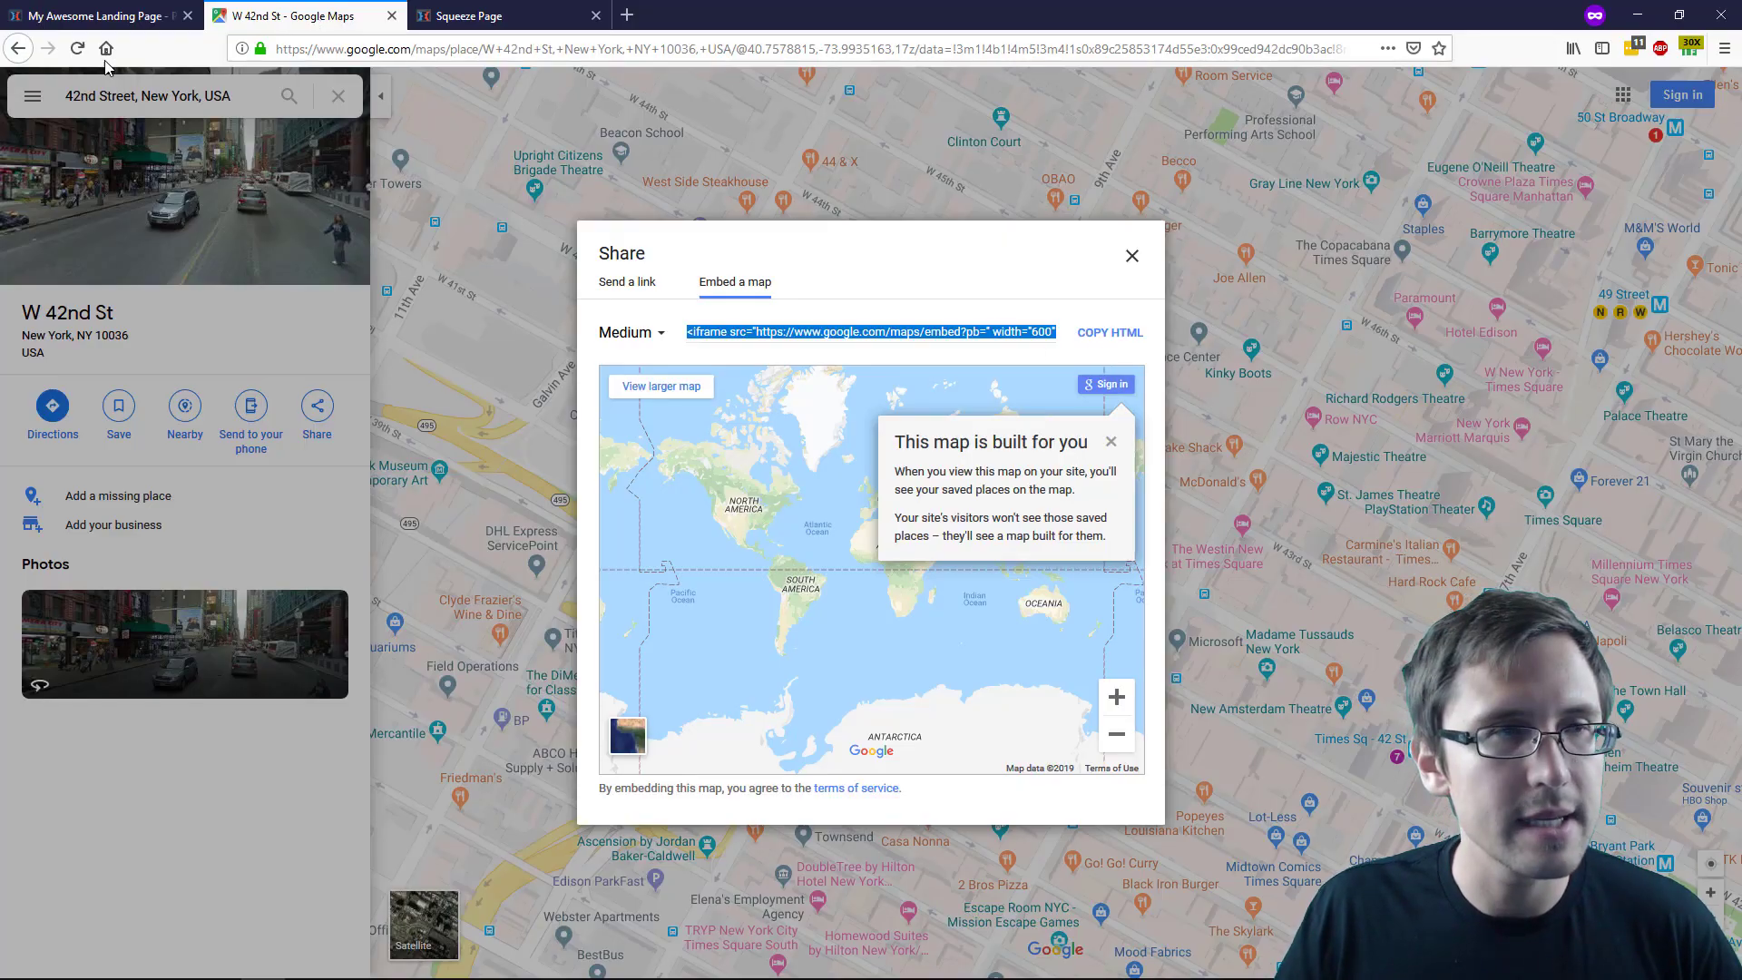
Step: Reload Google Maps and select the entire W 42nd St embed iframe code
click(78, 49)
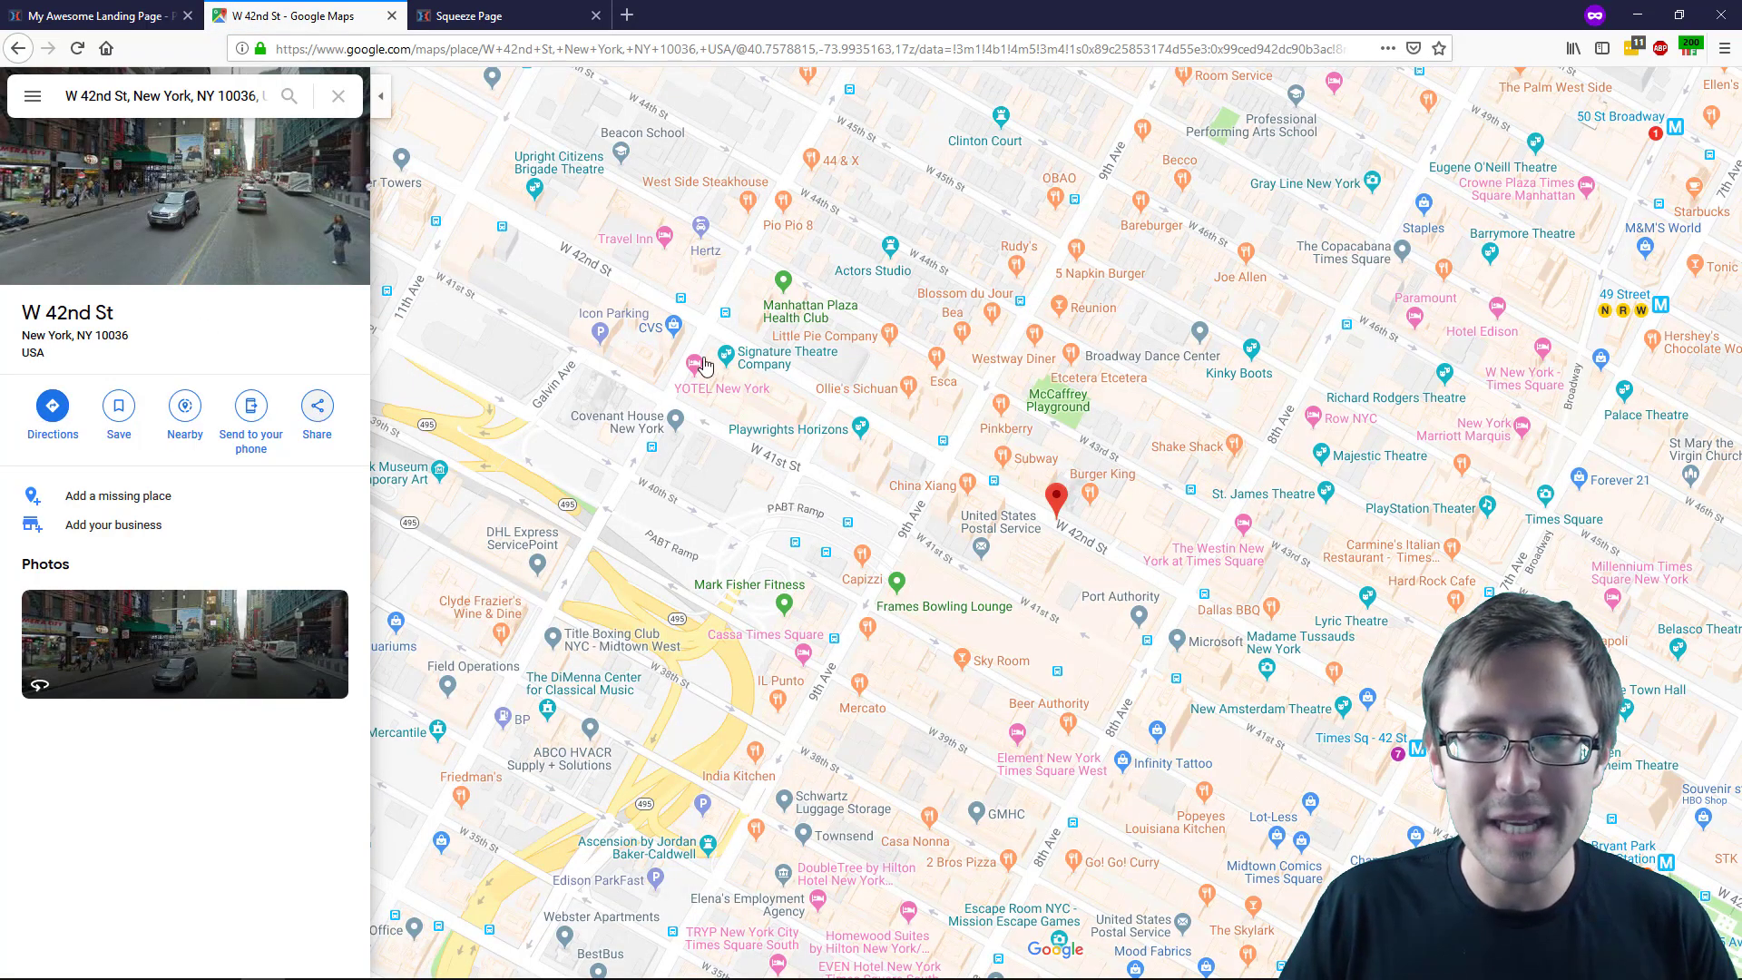
click(315, 406)
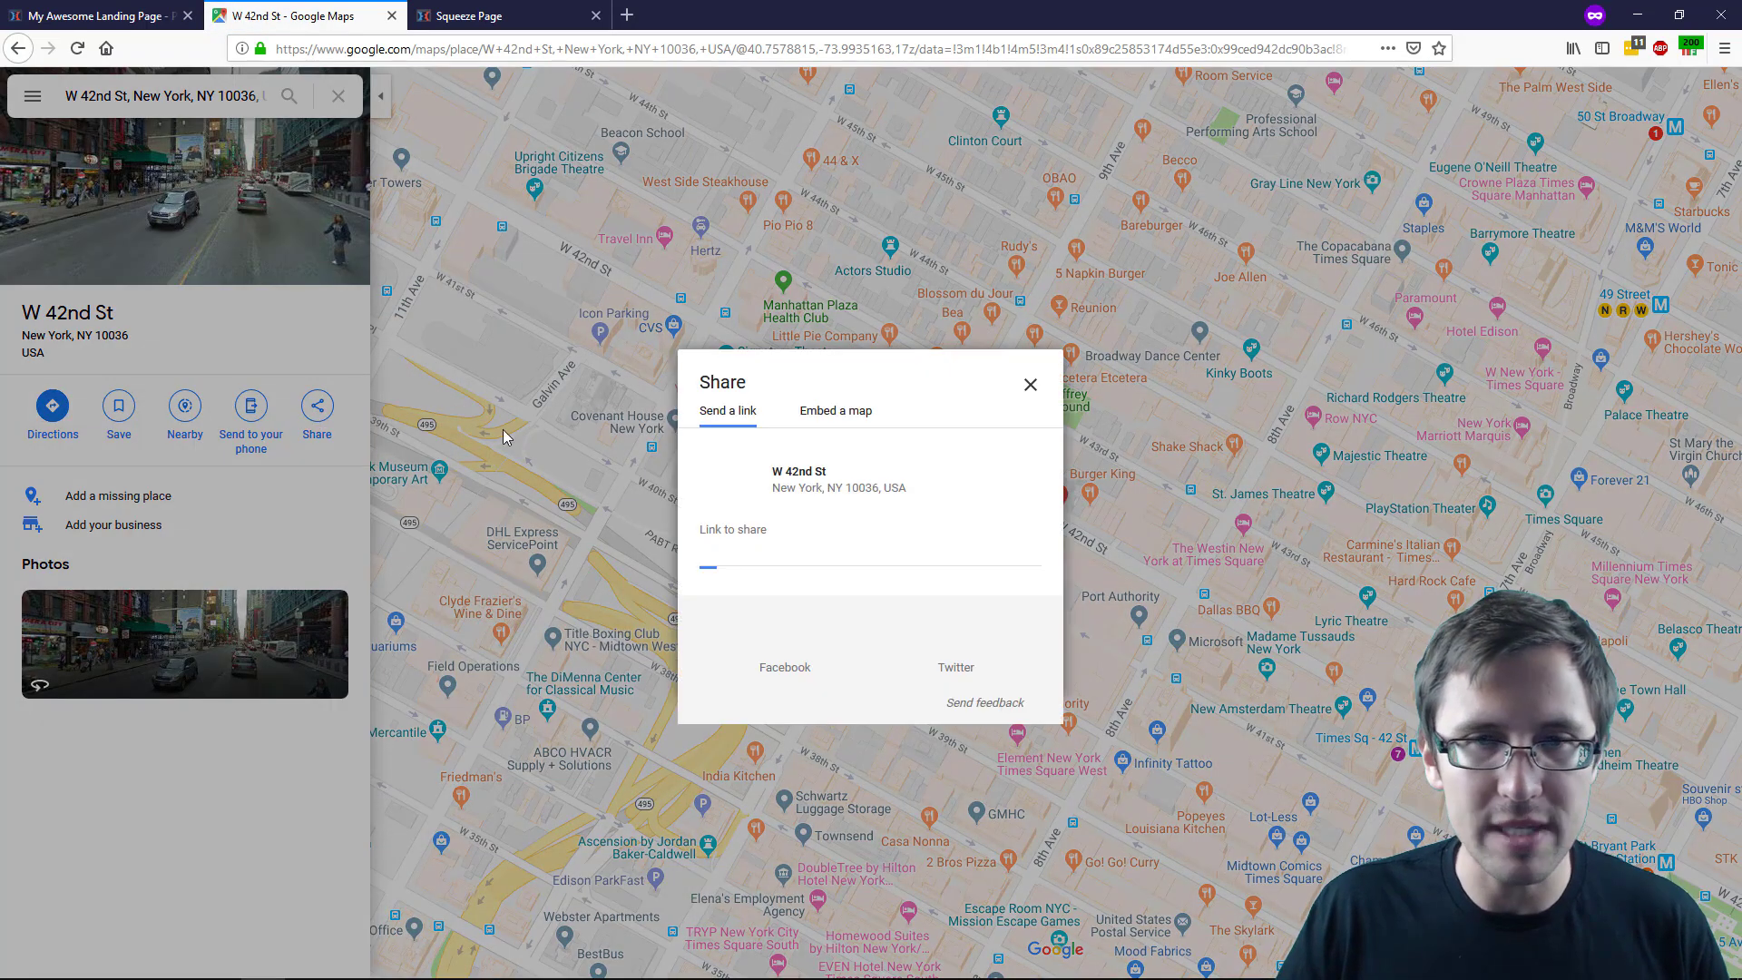
click(830, 417)
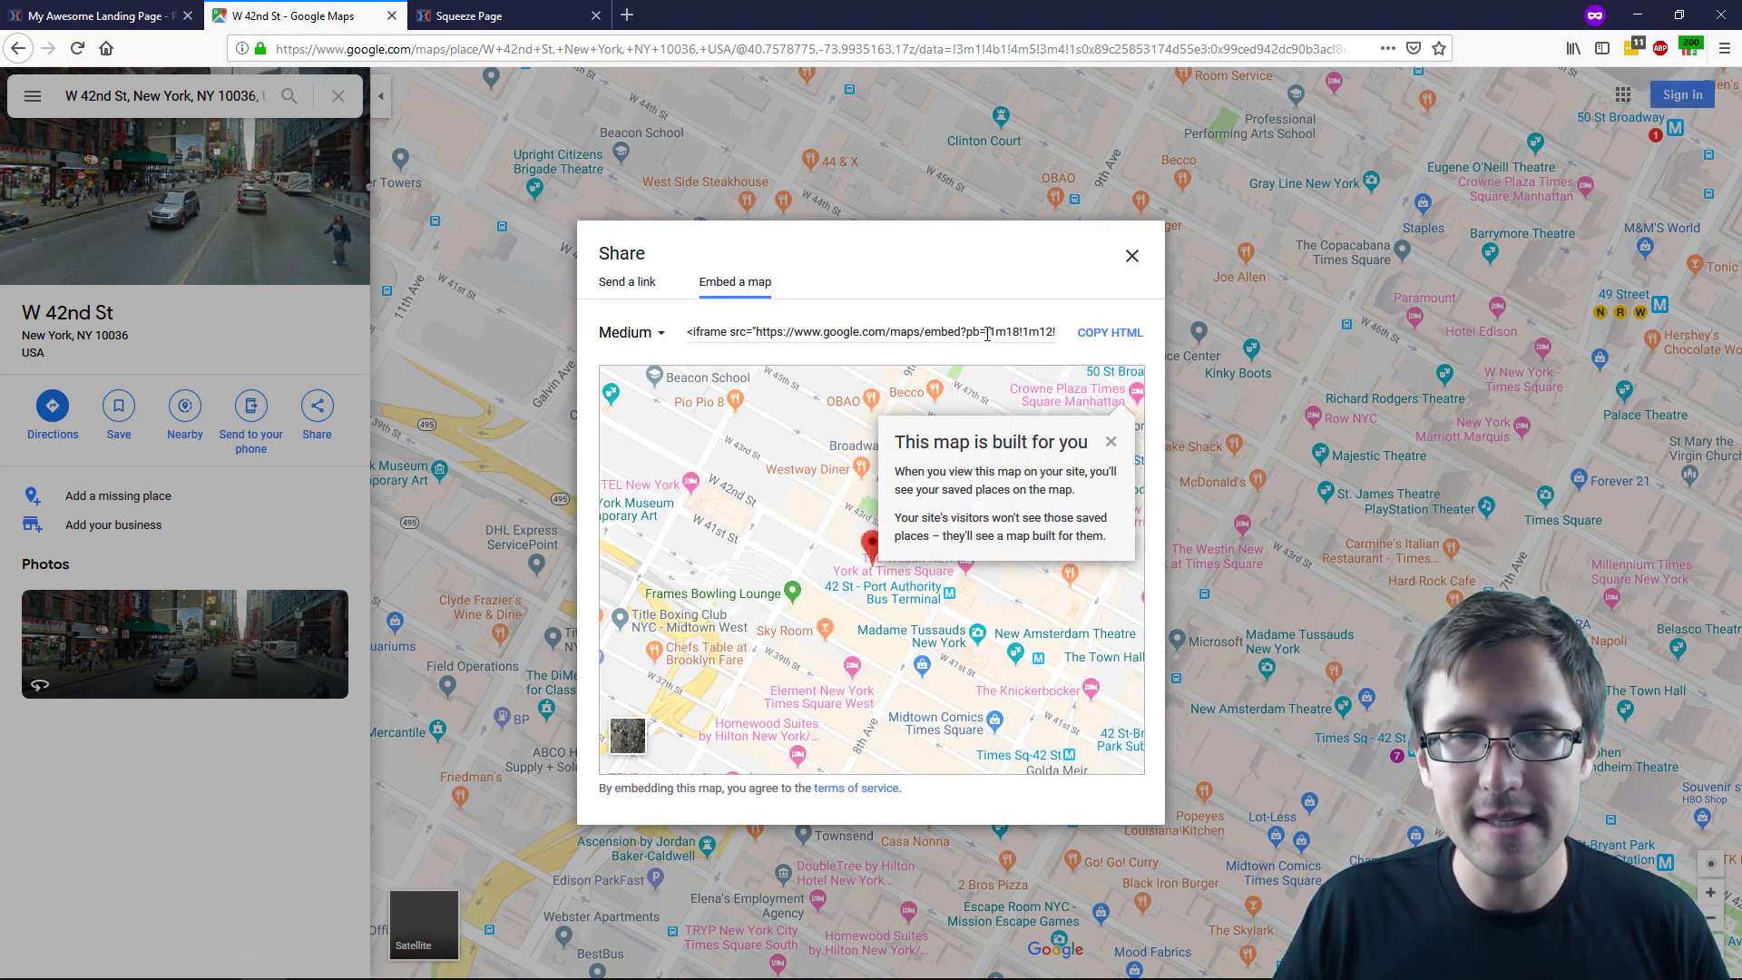
drag(1050, 339, 991, 347)
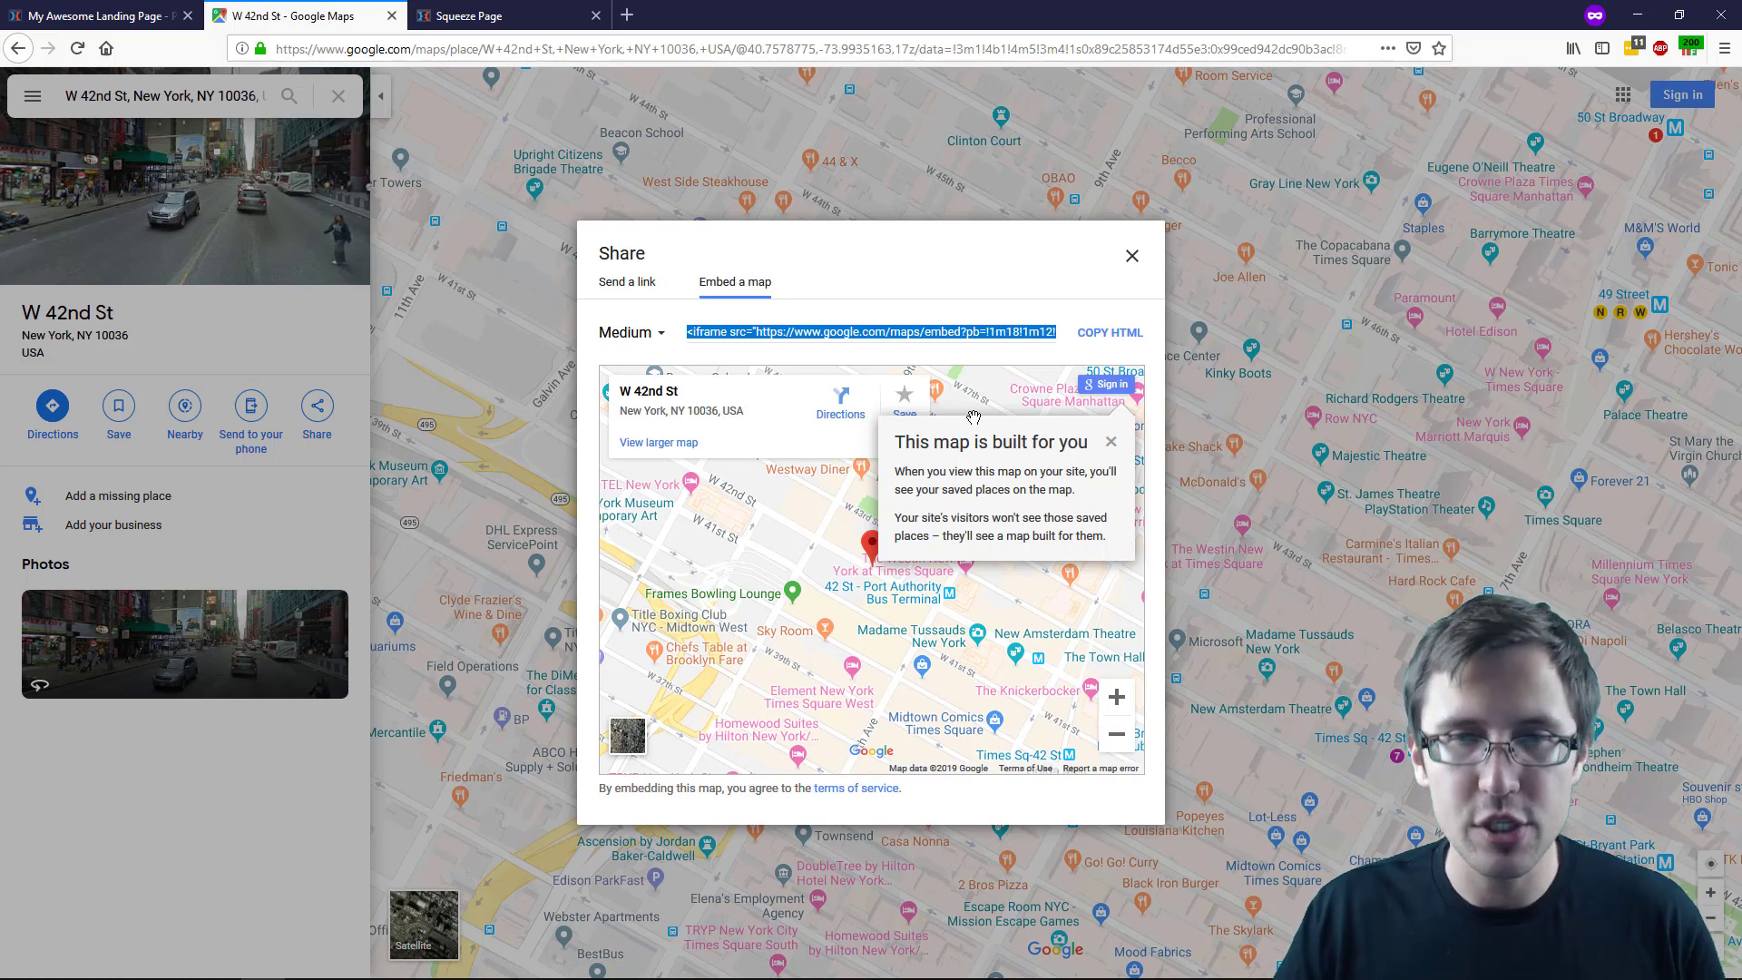
click(977, 333)
triple_click(1031, 336)
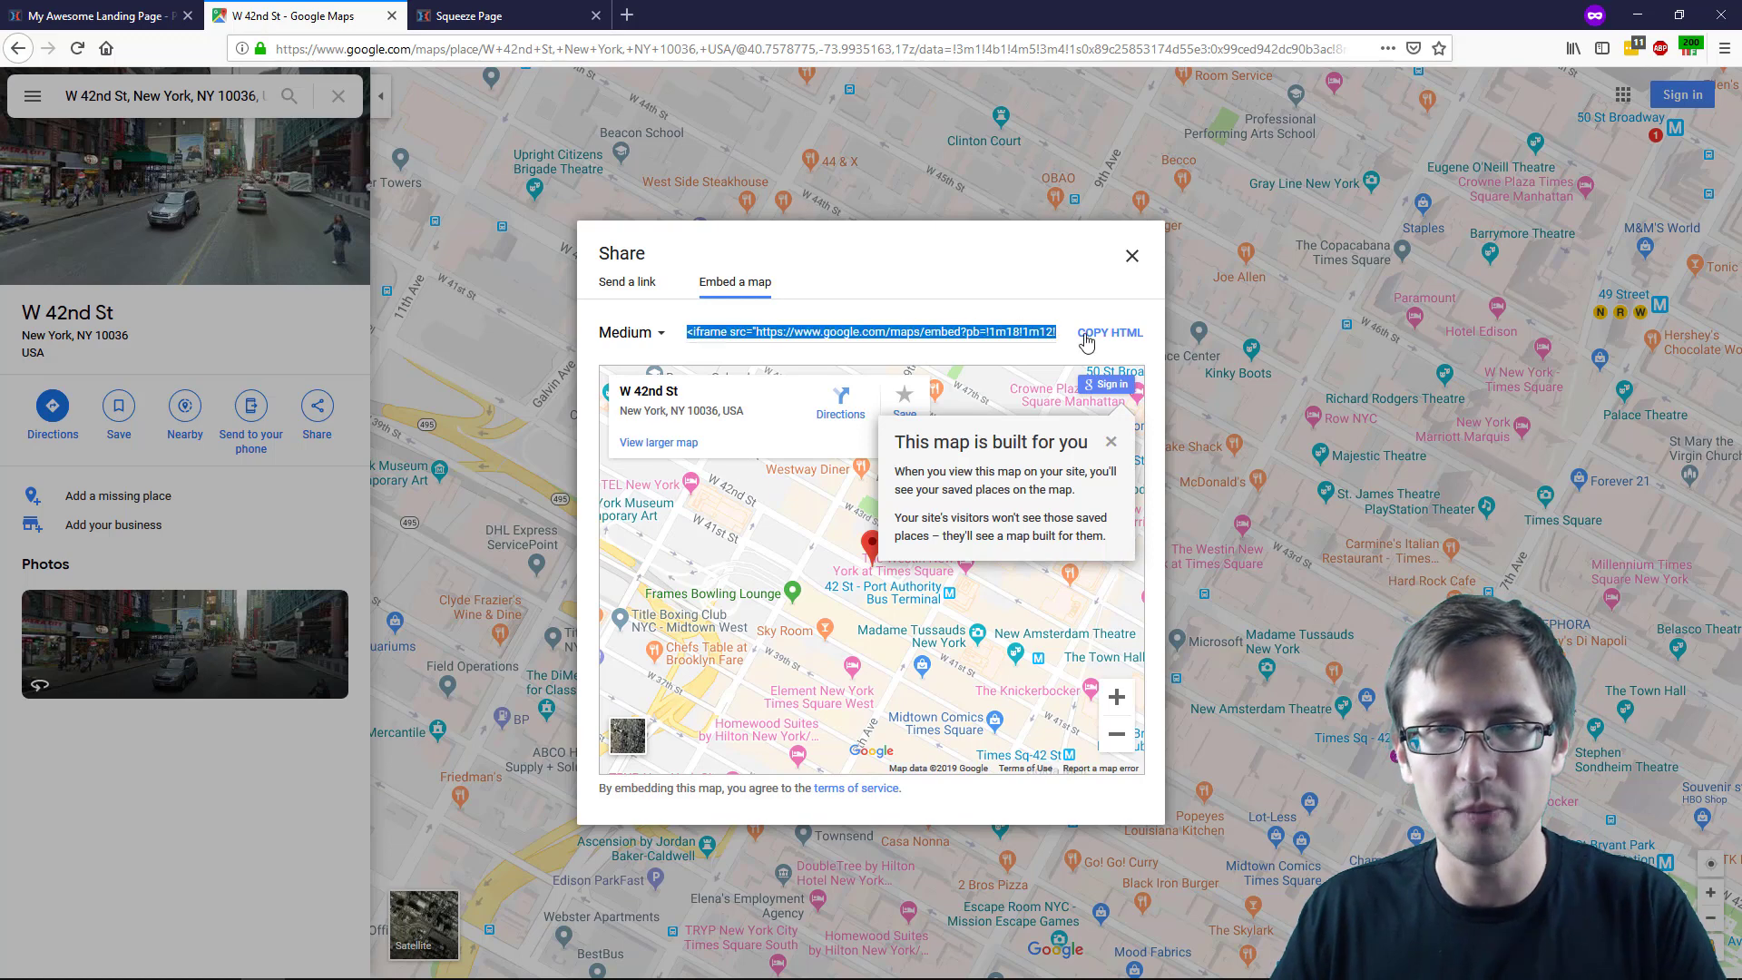
Step: Replace the incomplete iframe with the full 600 by 450 embed code and save the page
click(95, 15)
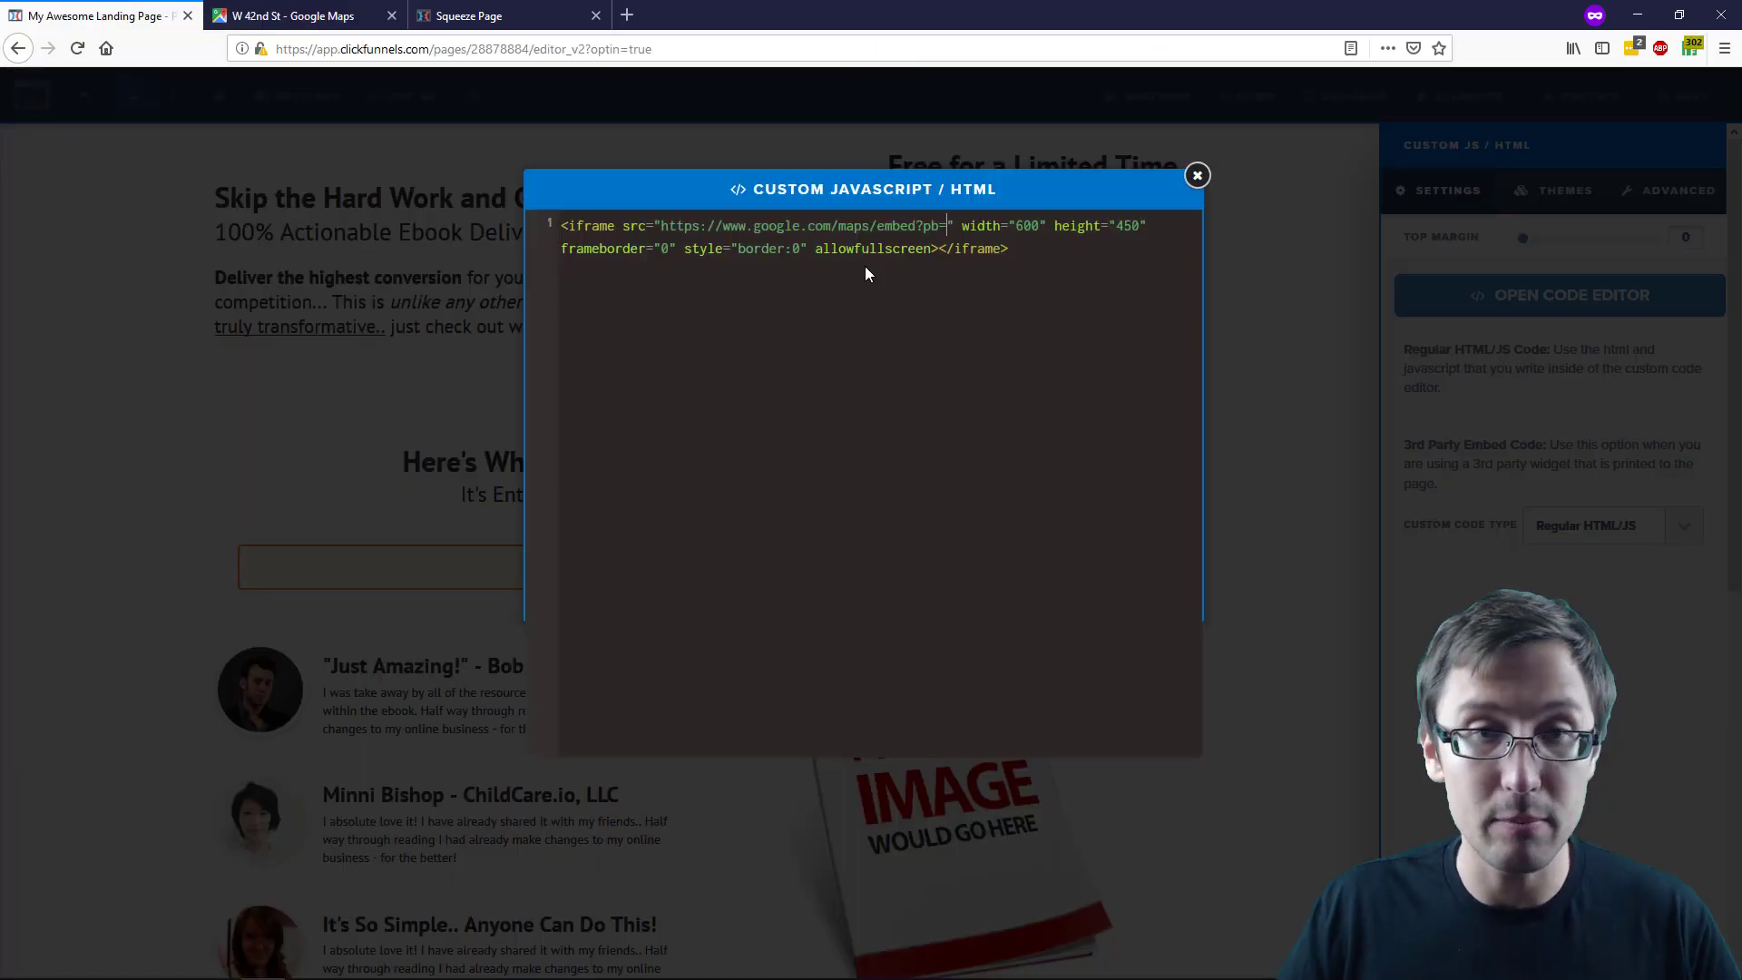
drag(1029, 248, 713, 227)
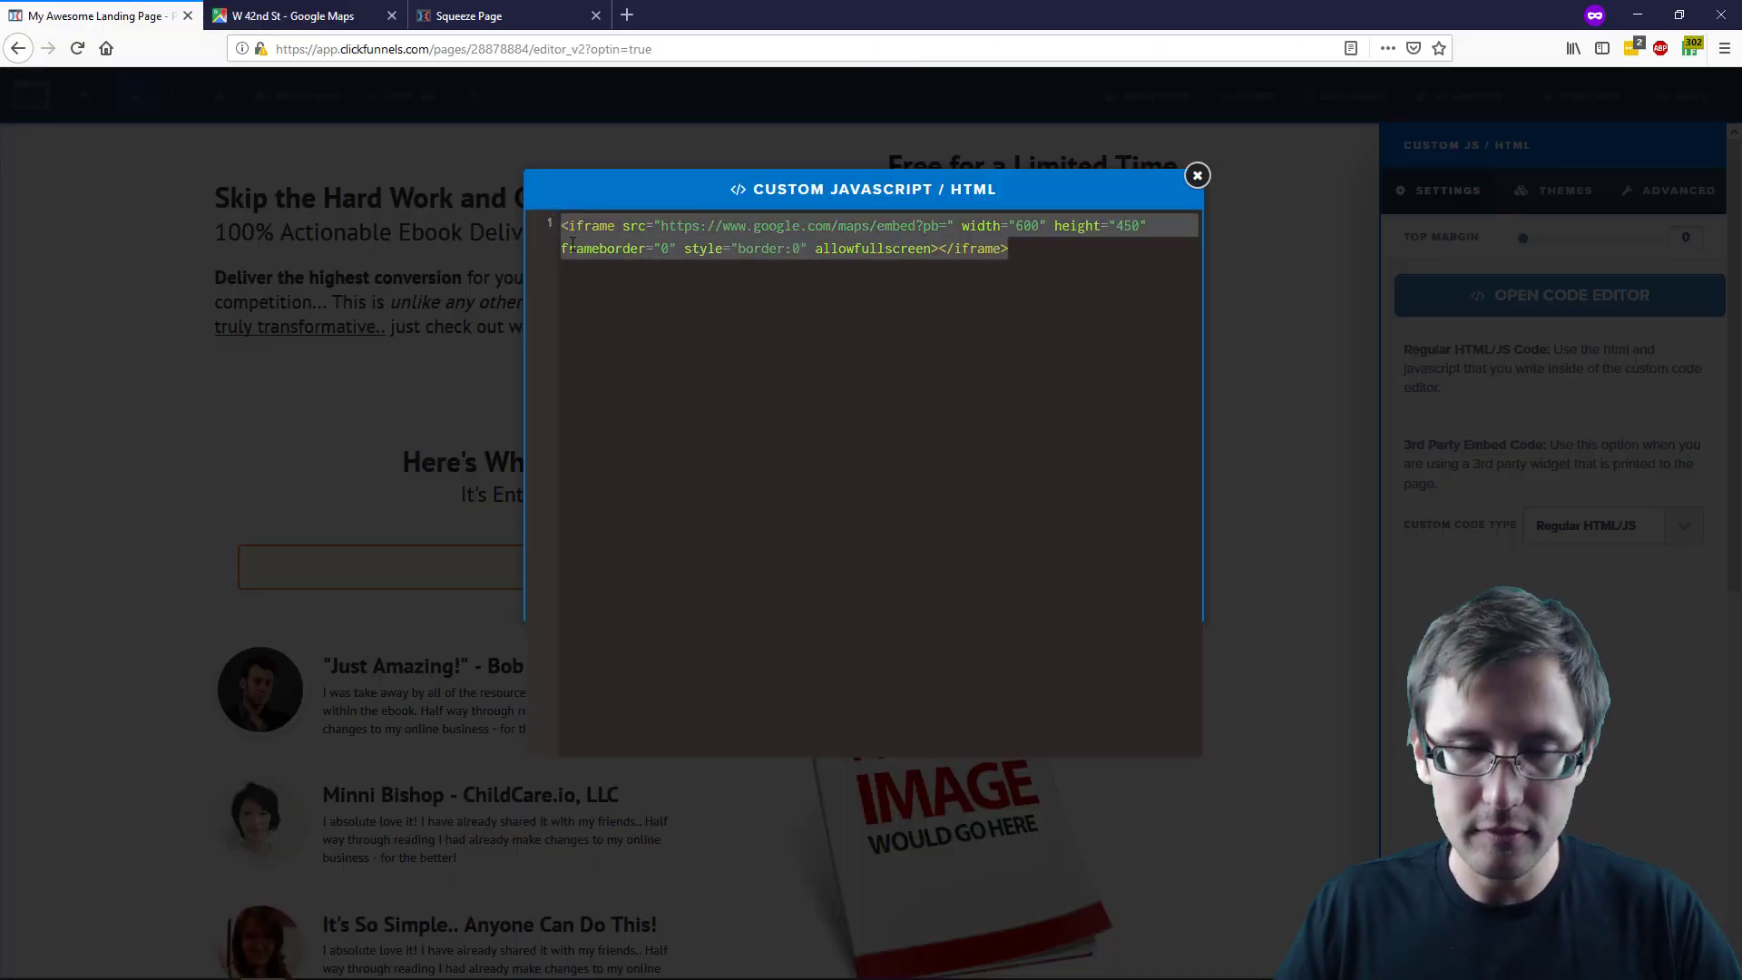
key(ctrl+v)
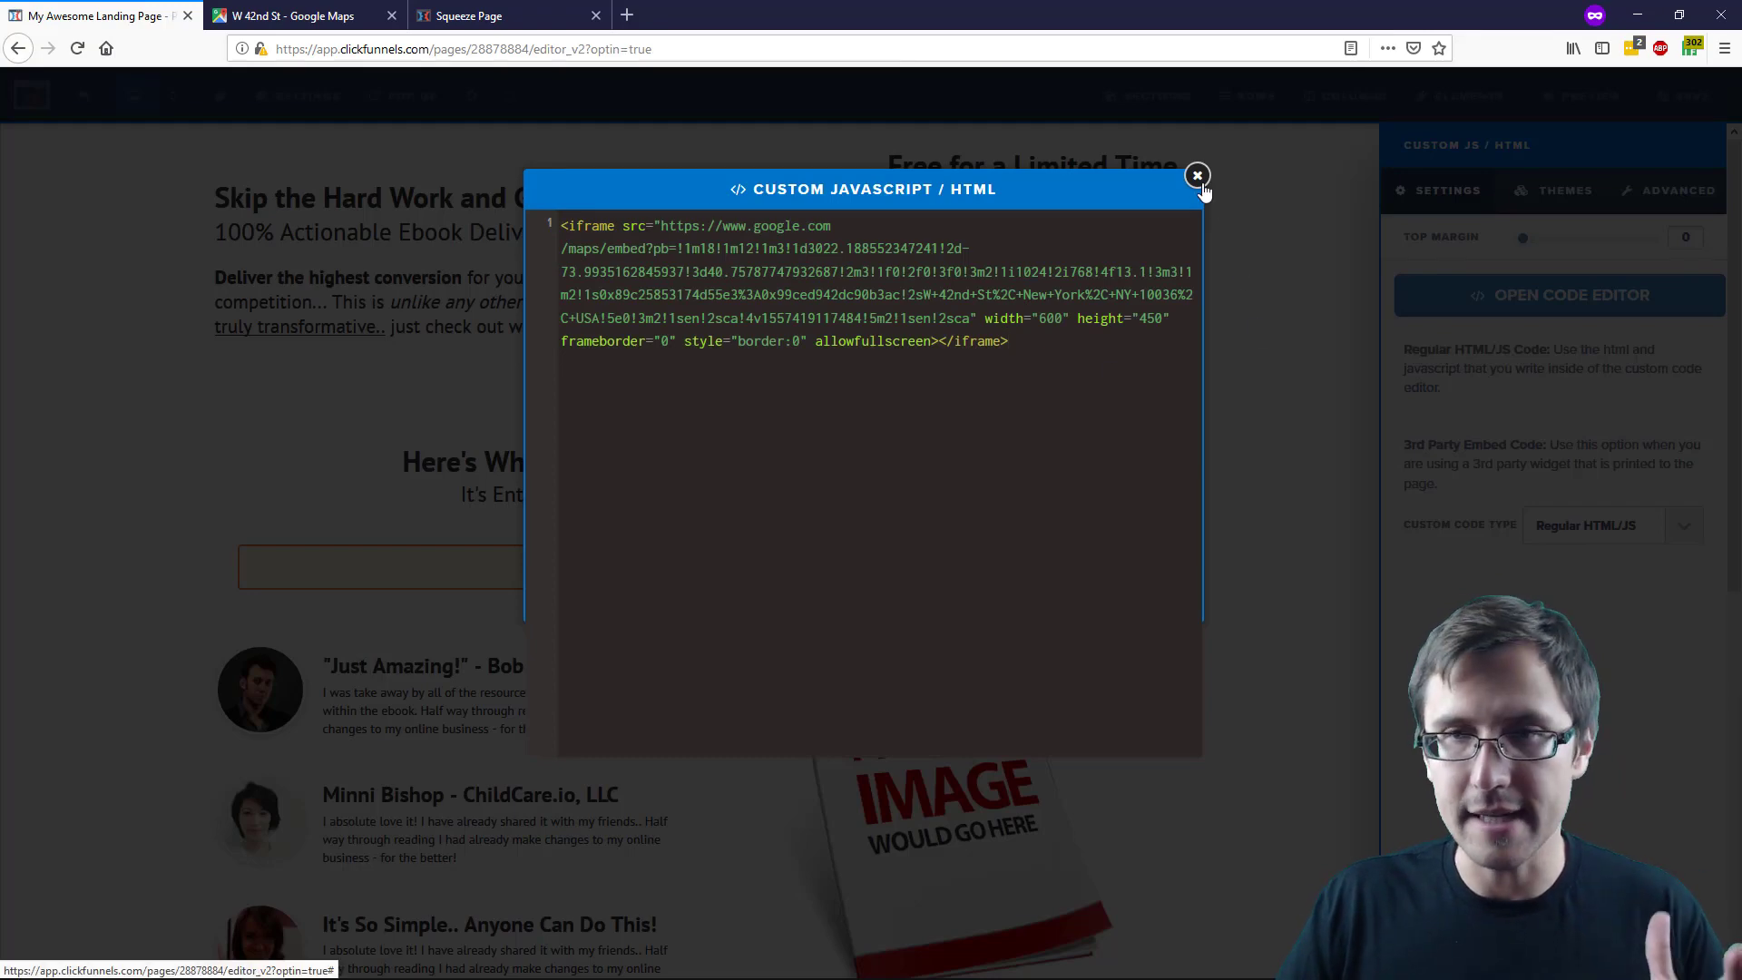
click(1199, 177)
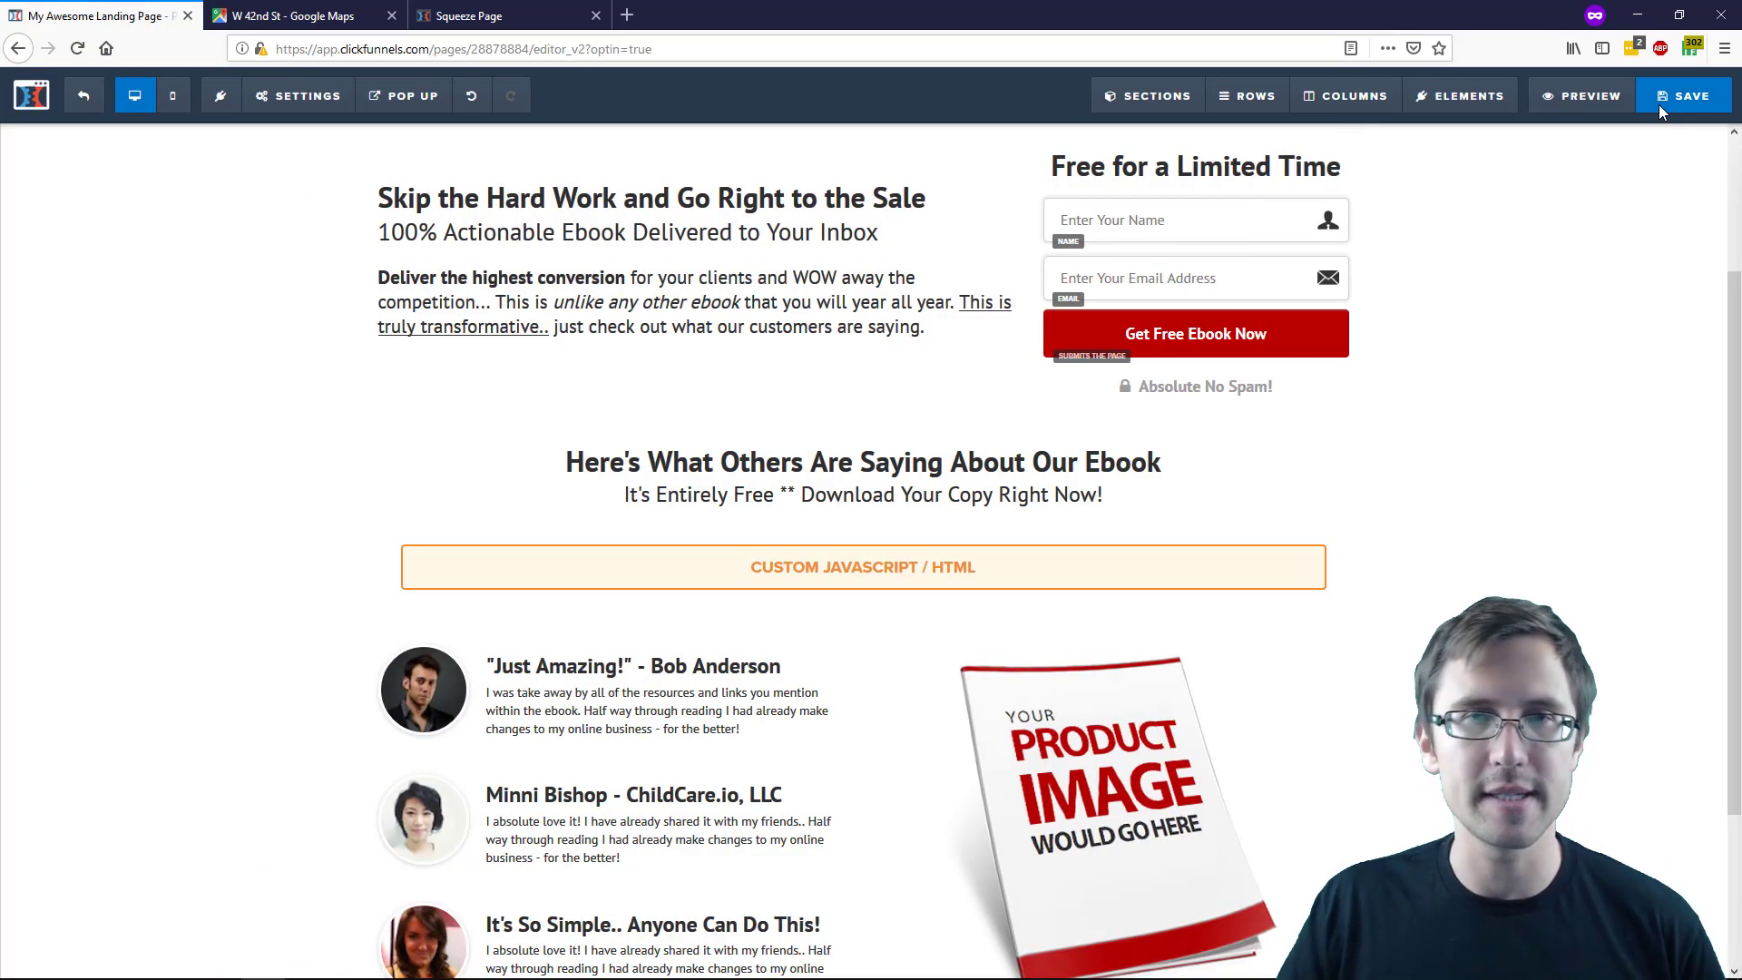
click(1662, 110)
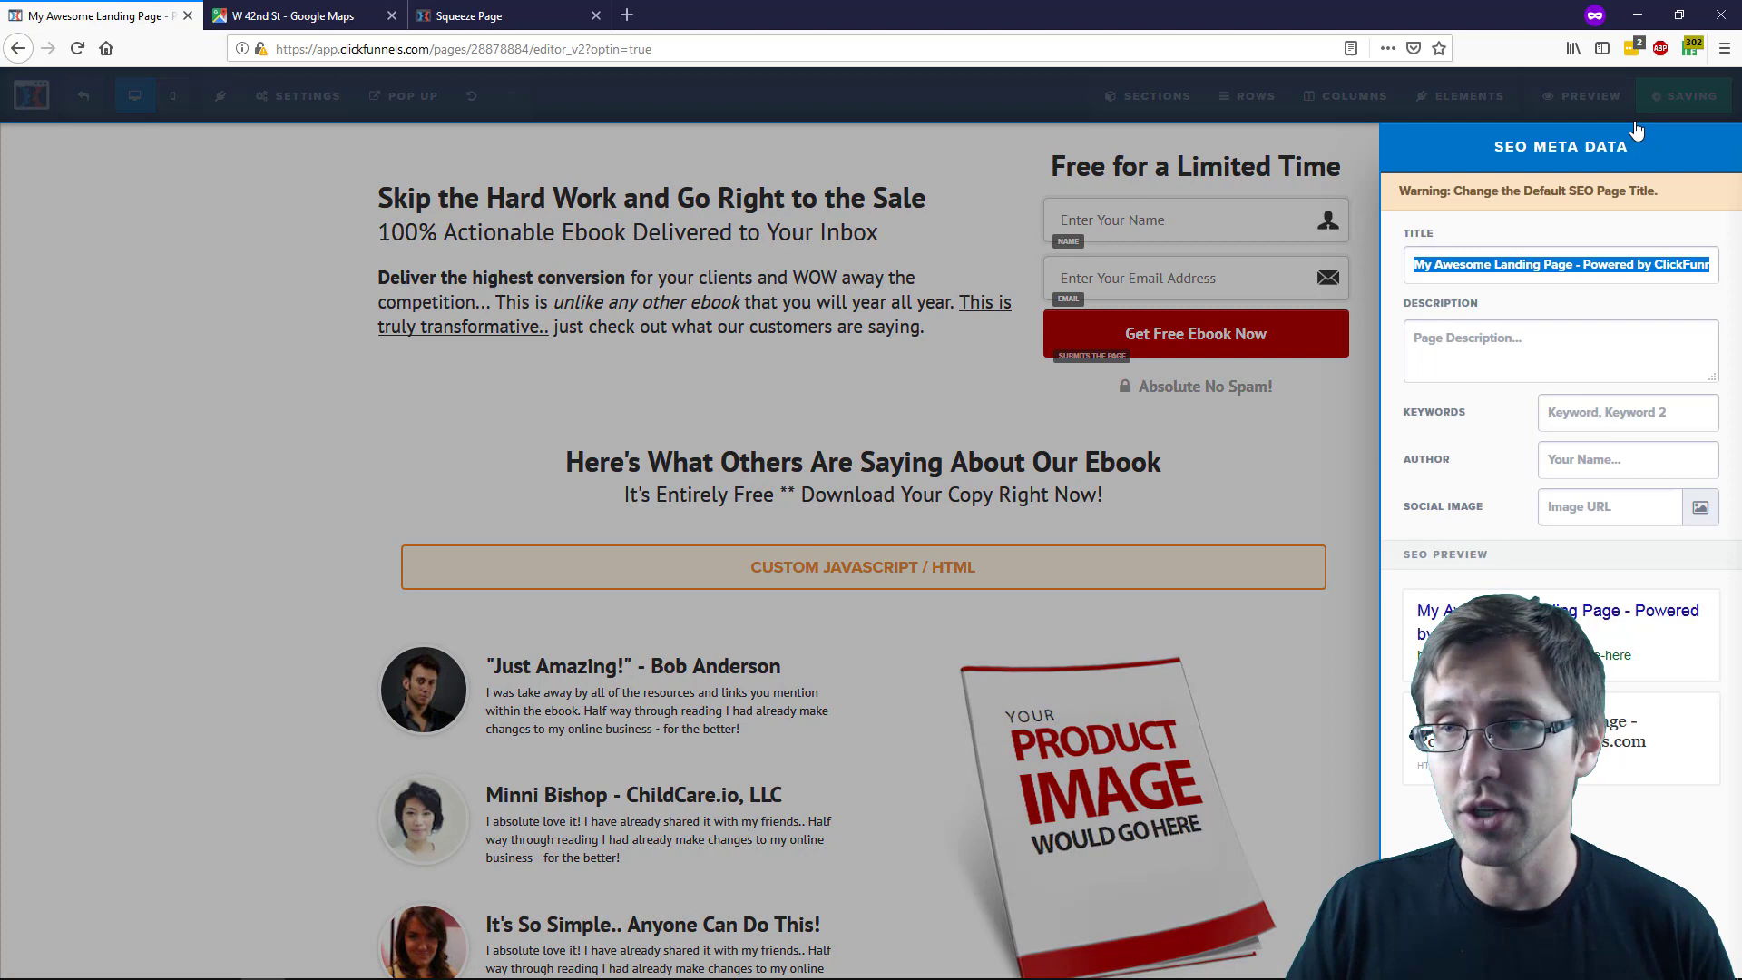
text(maps)
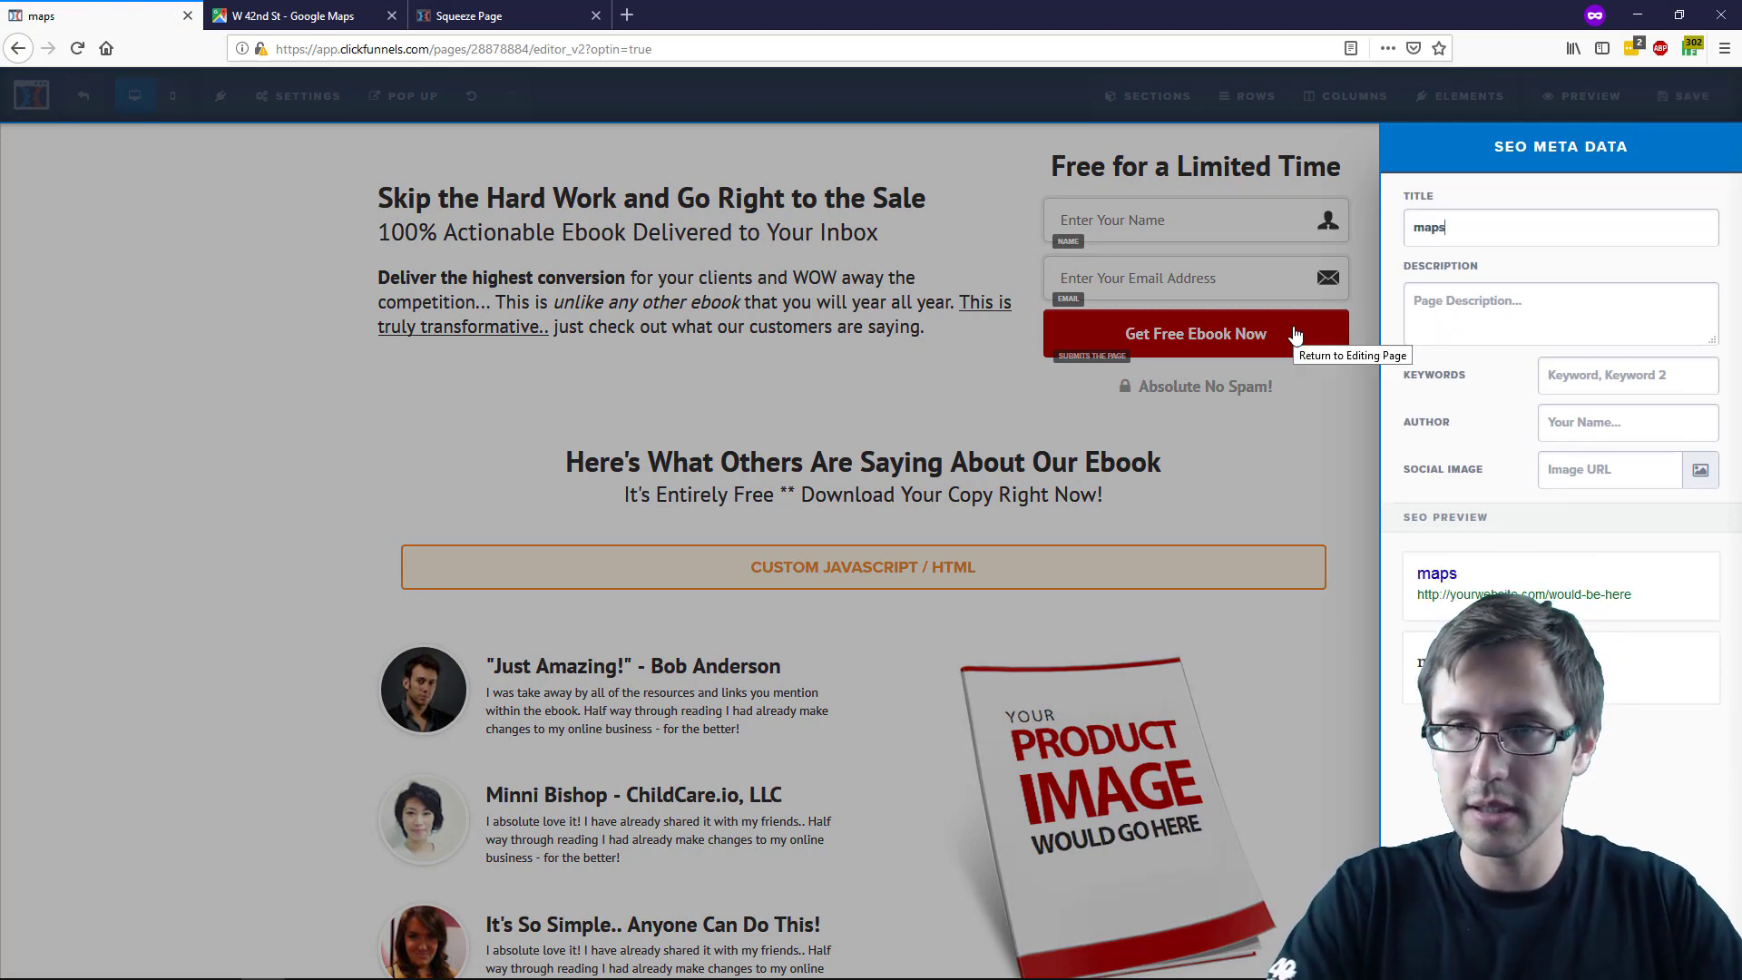
text( google)
Step: Save the page with the maps google title and preview the embedded W 42nd St map
click(1196, 409)
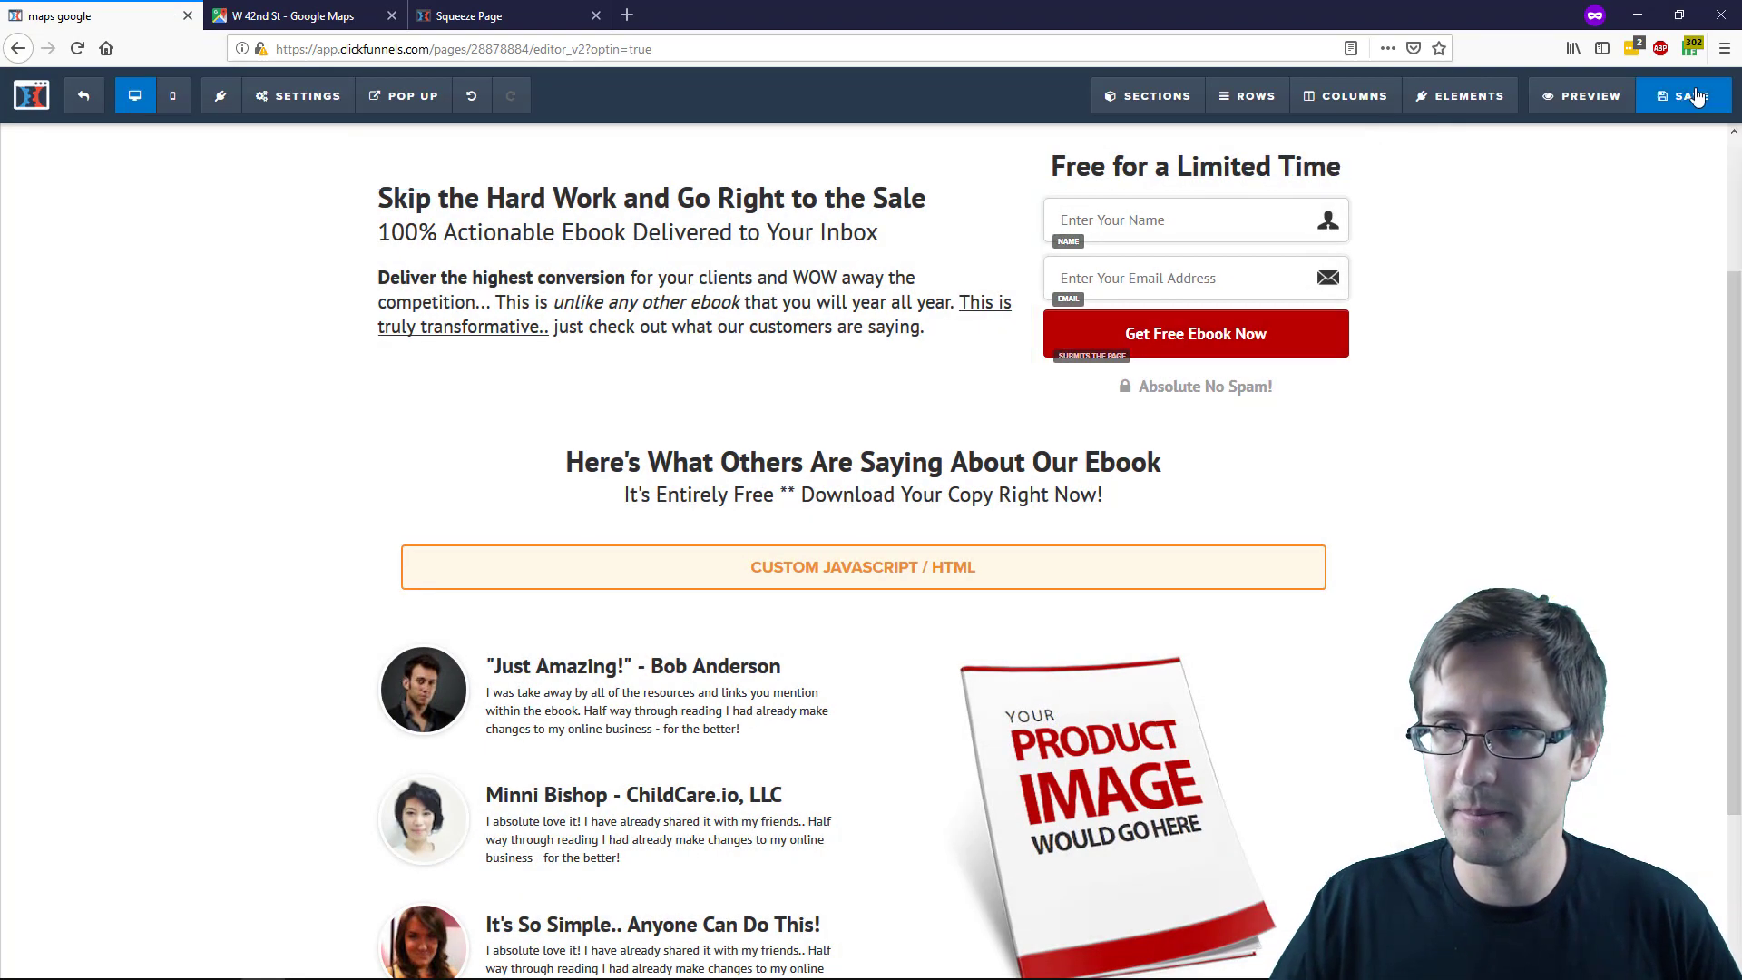
click(1583, 95)
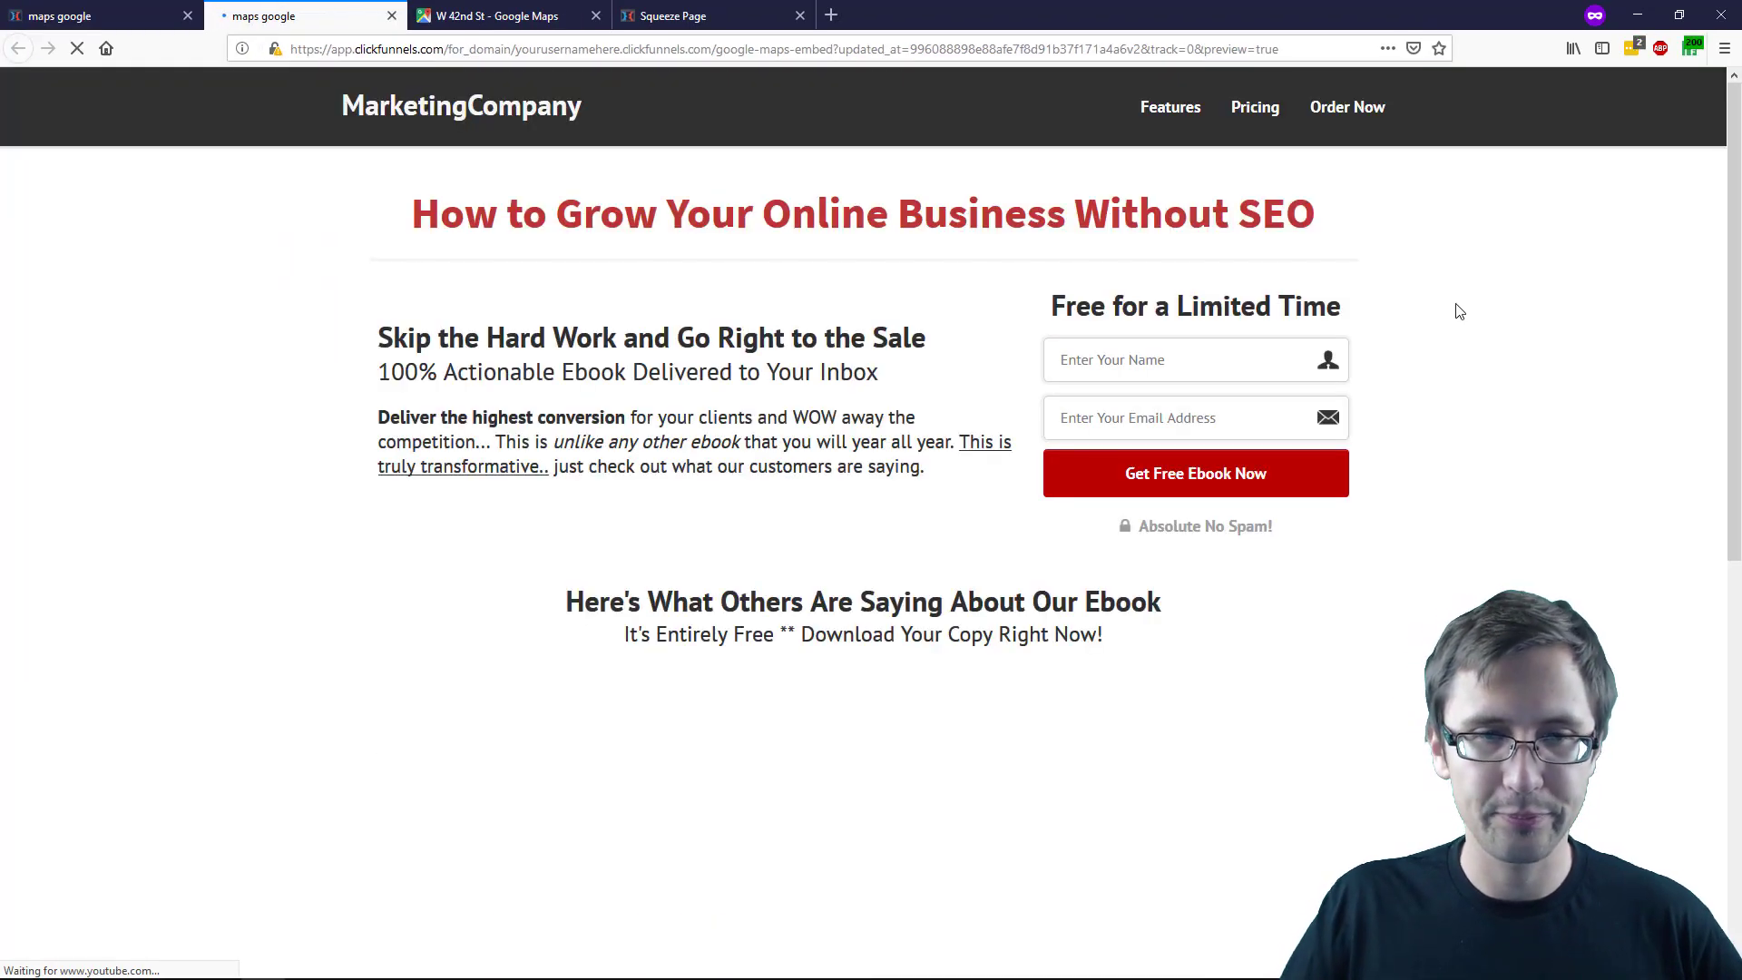
scroll(1430, 332, down, 3)
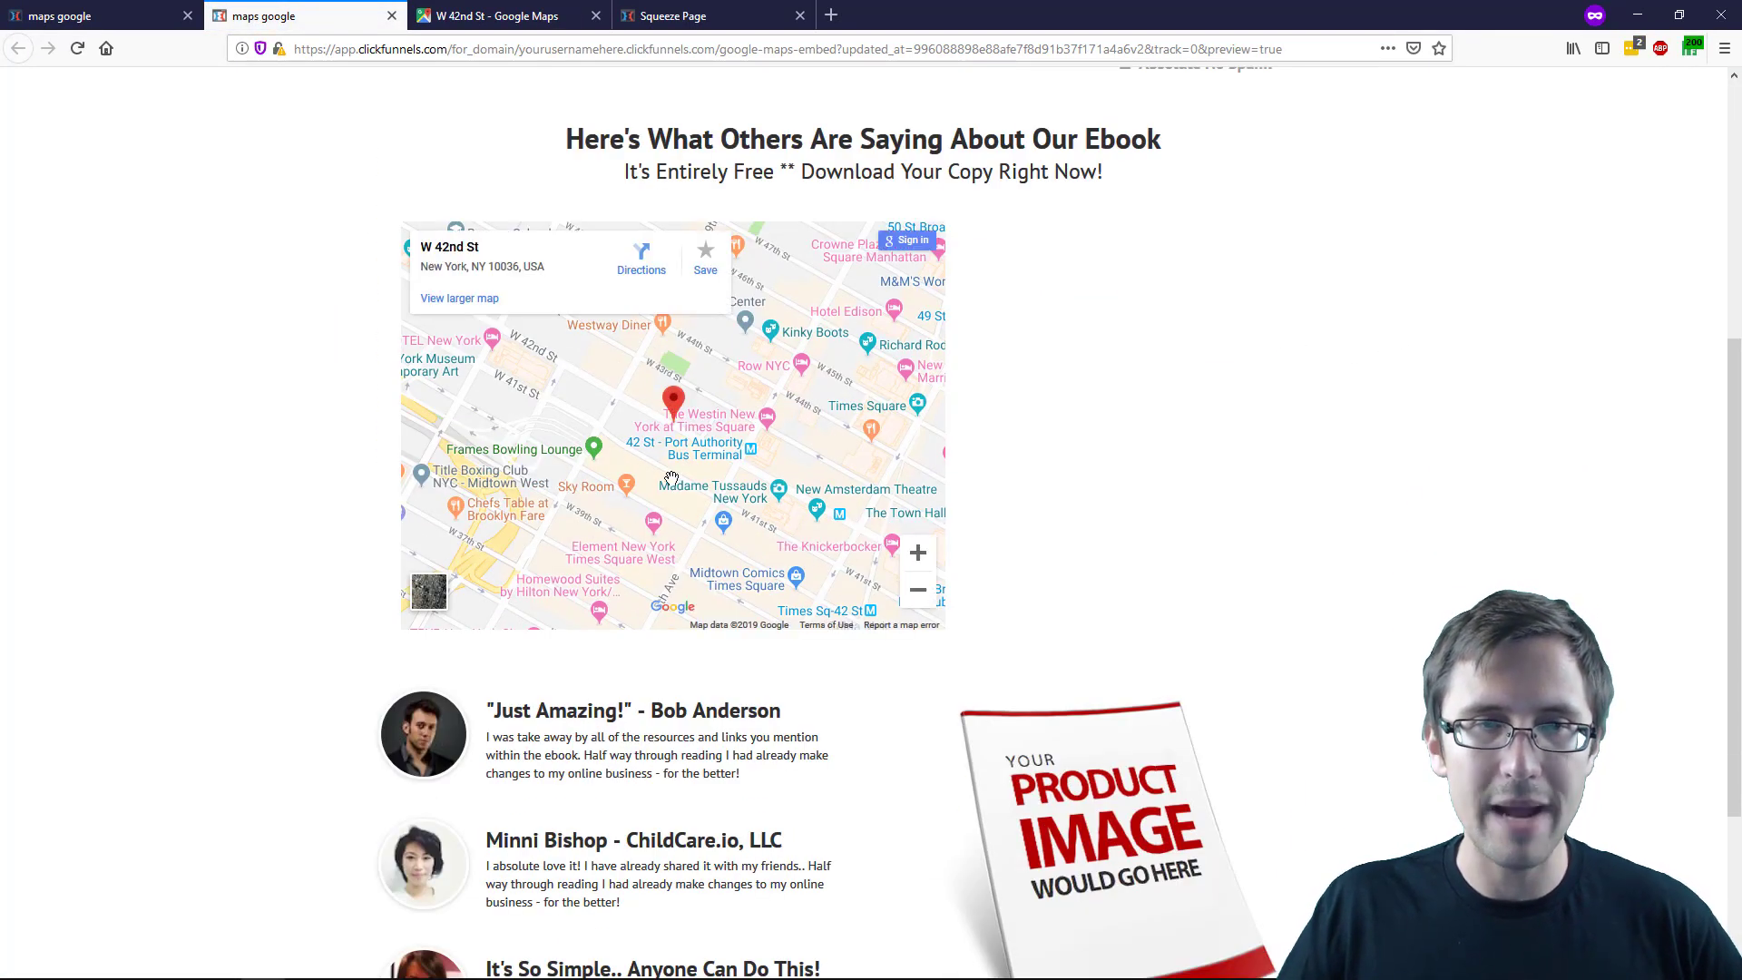
scroll(671, 480, up, 2)
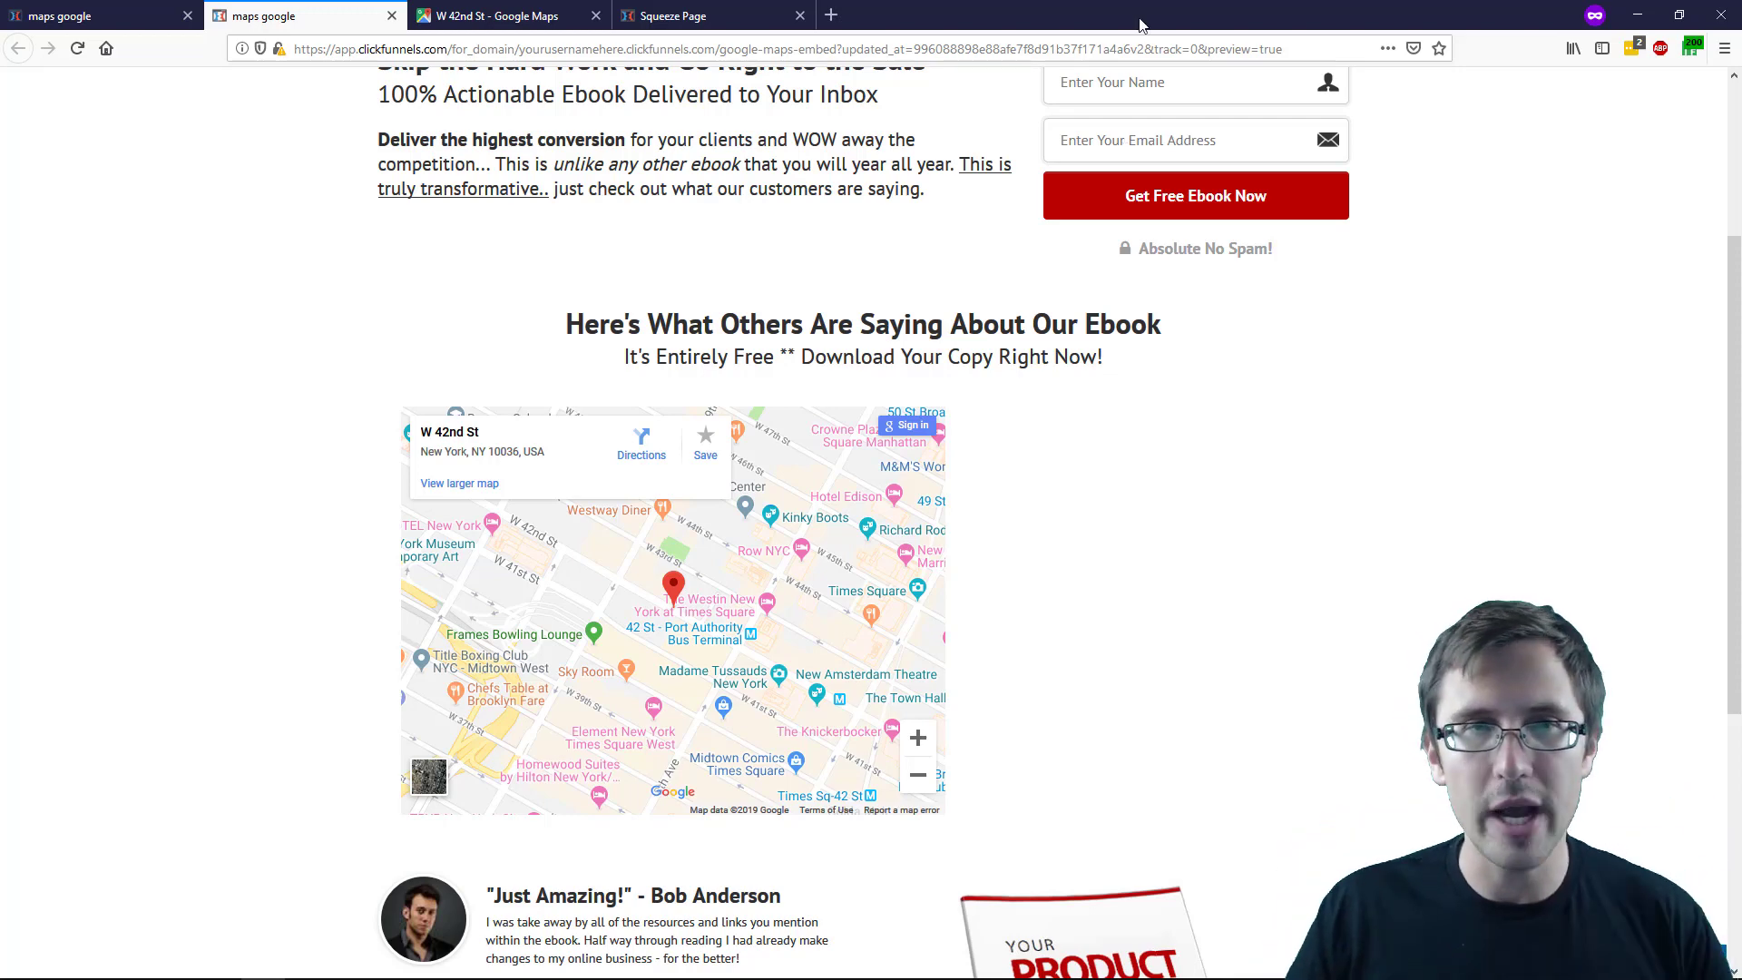
Step: Close the preview and select the map embed code to prefix it with a center tag
click(394, 16)
click(864, 586)
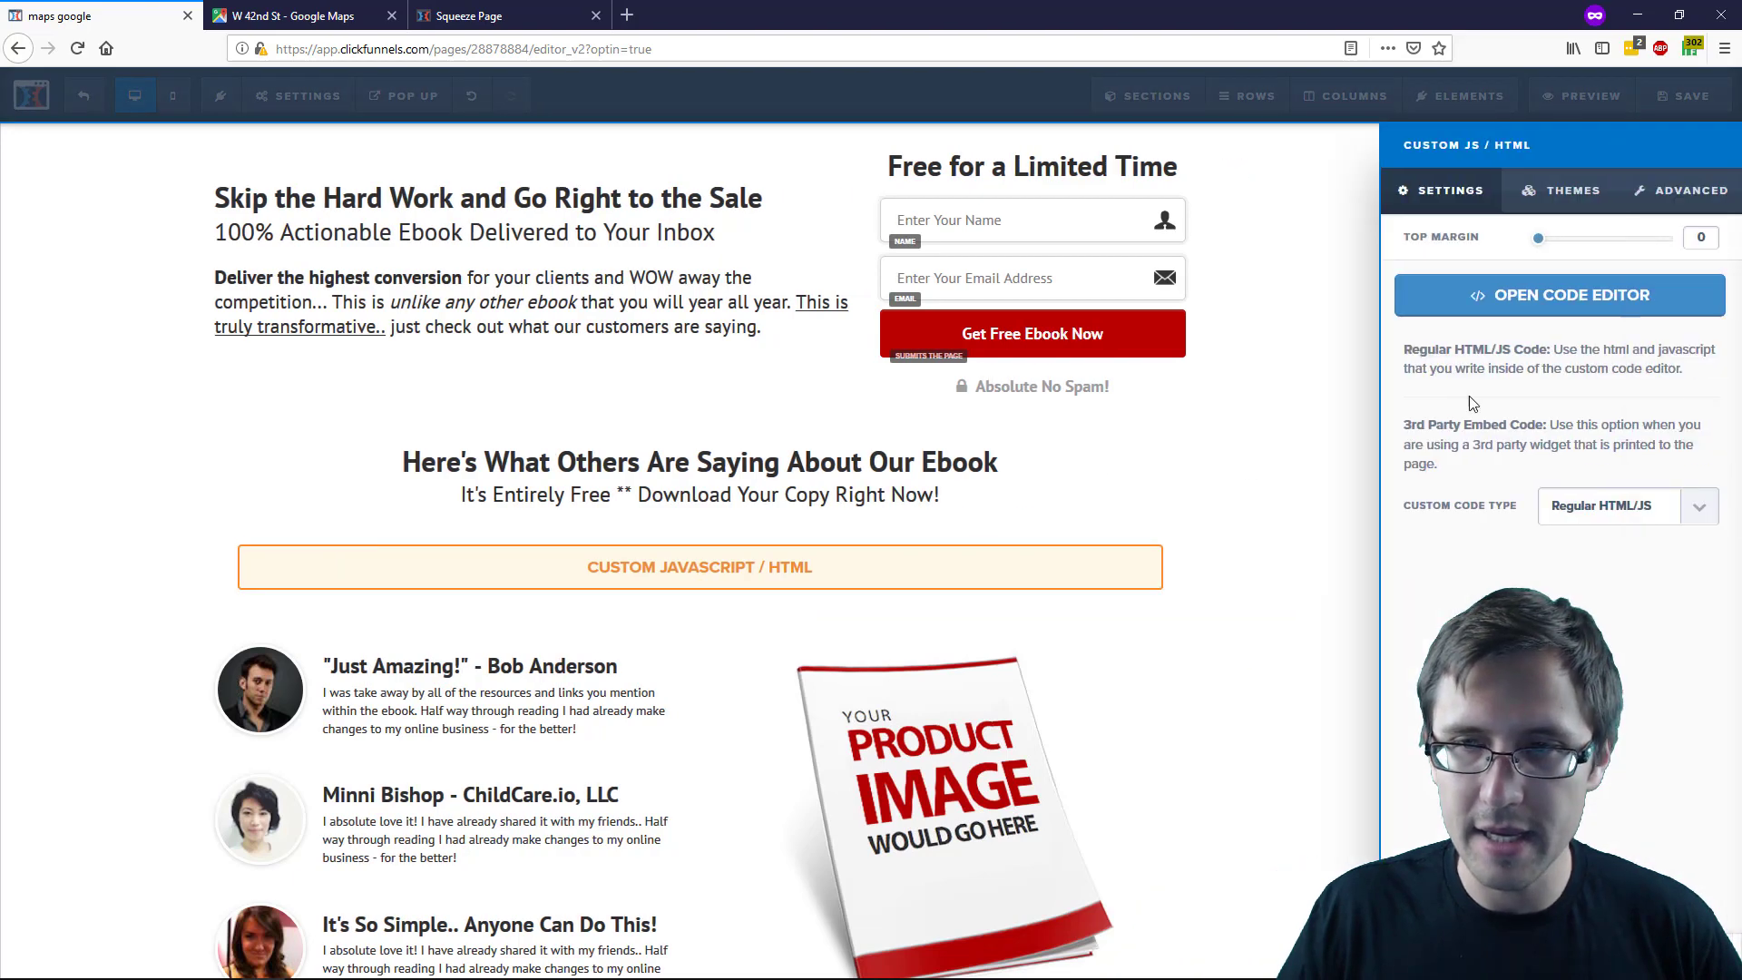
click(1496, 299)
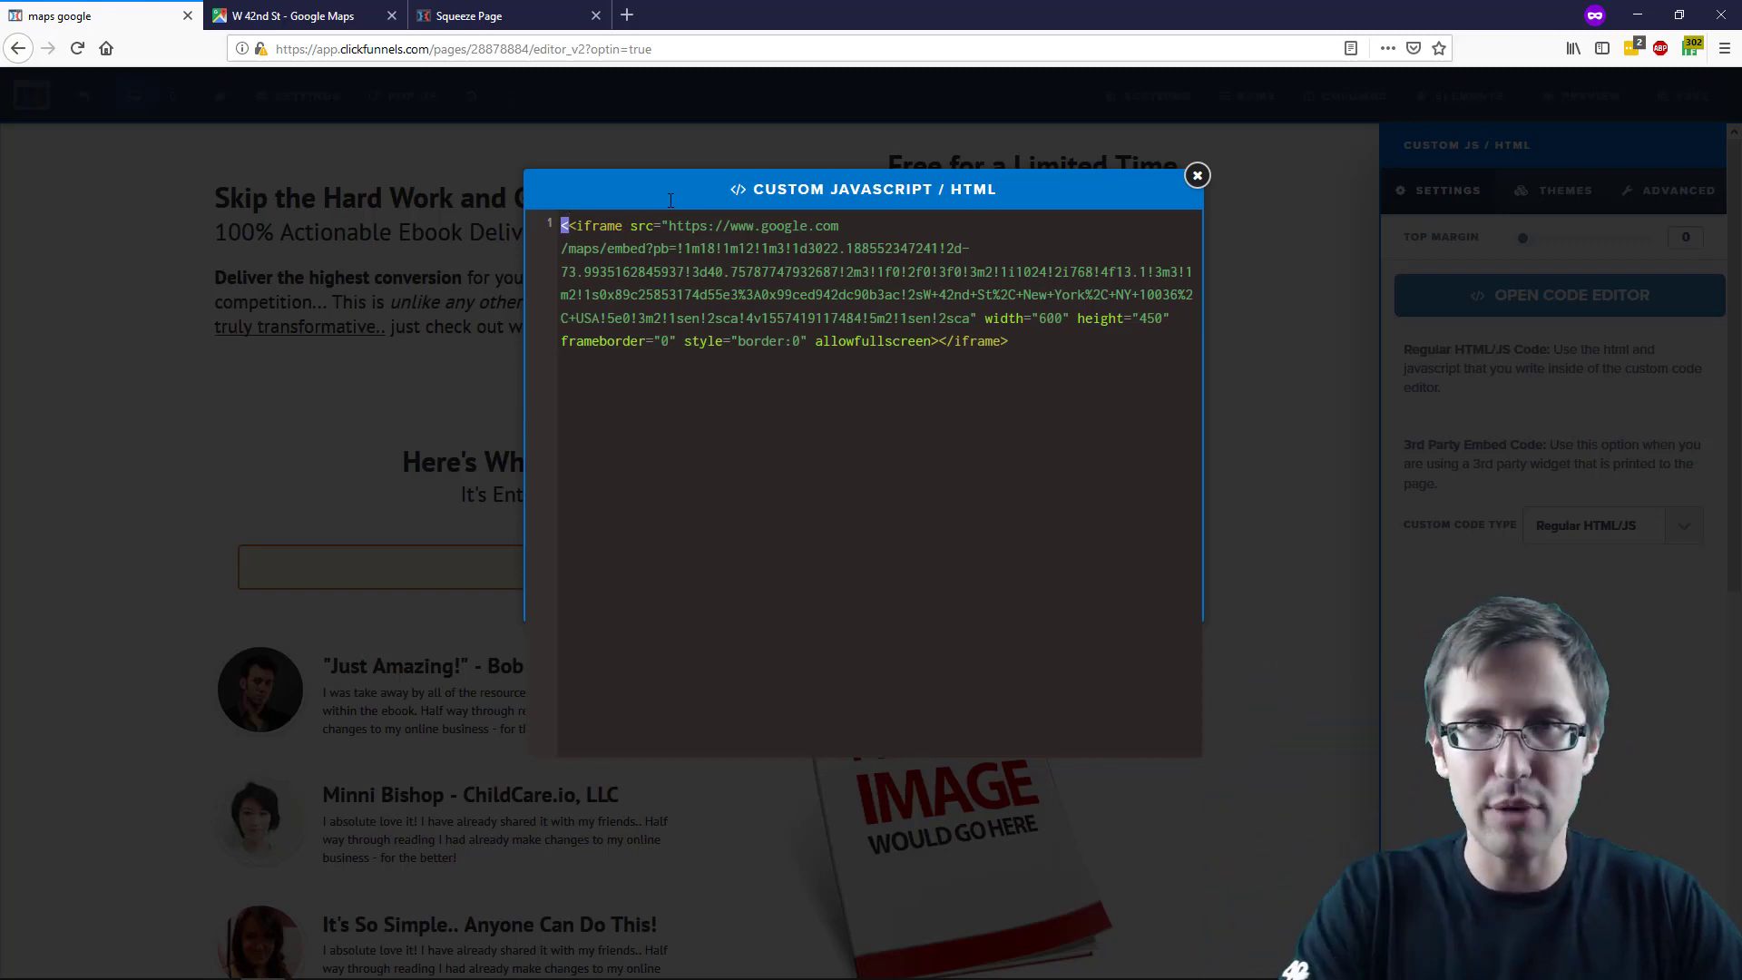
key(ctrl+a)
text(nter>)
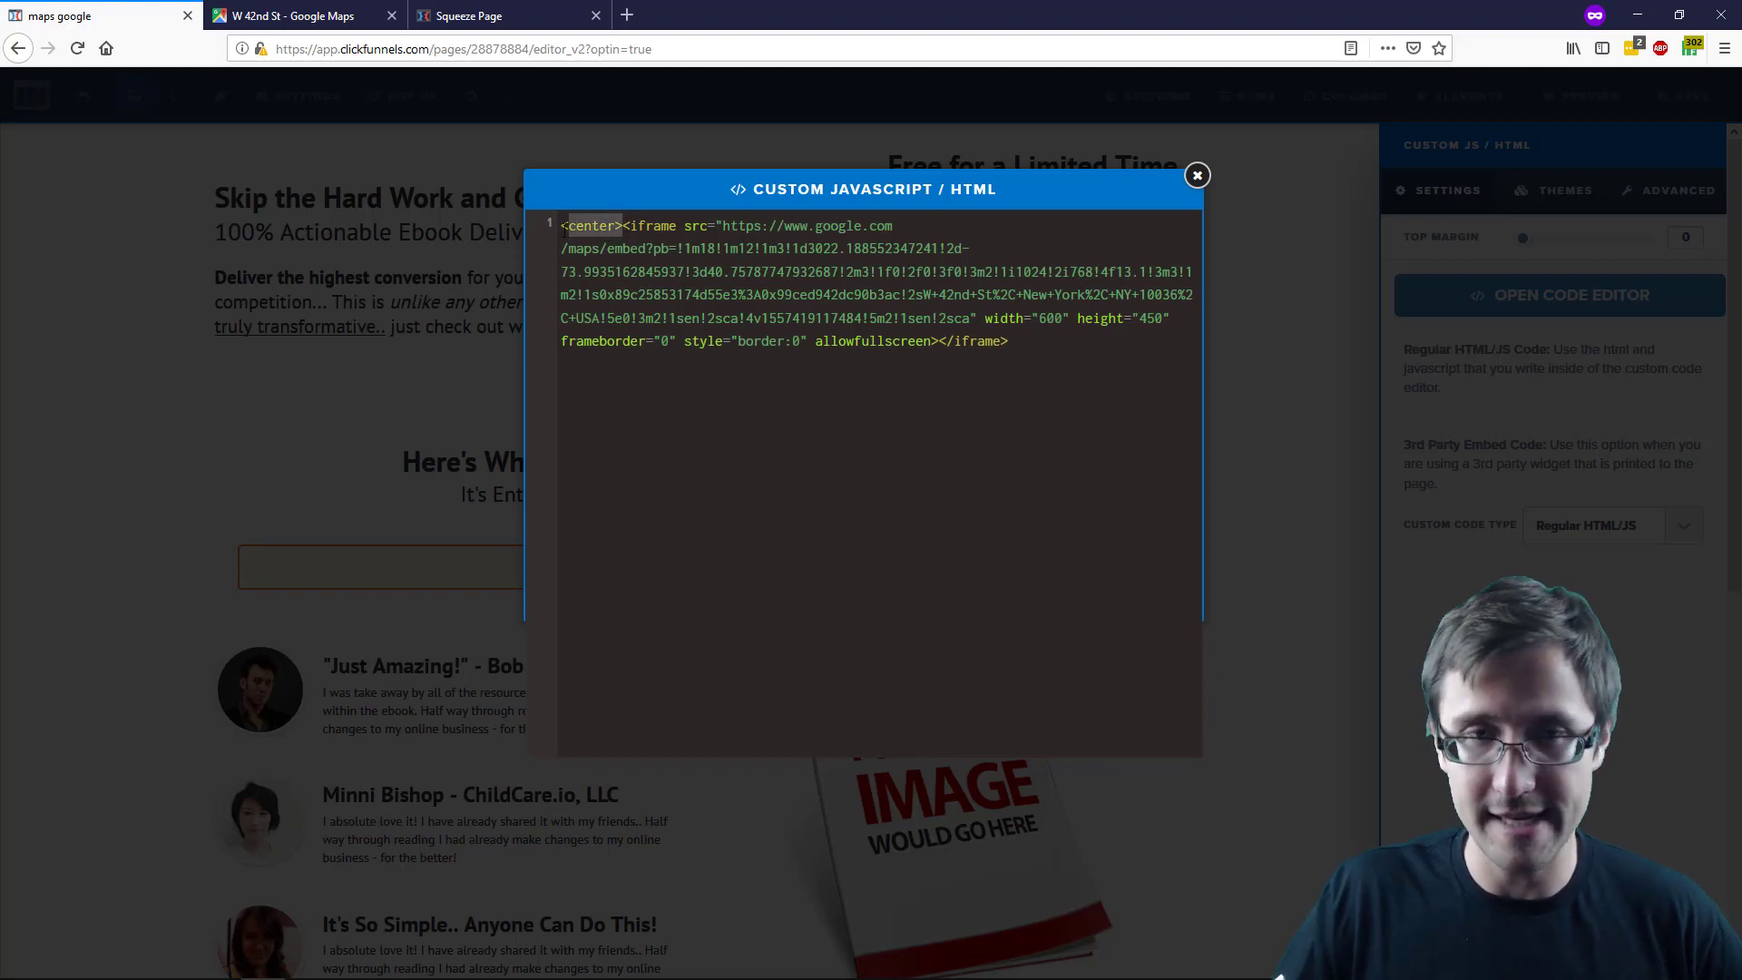
click(1399, 218)
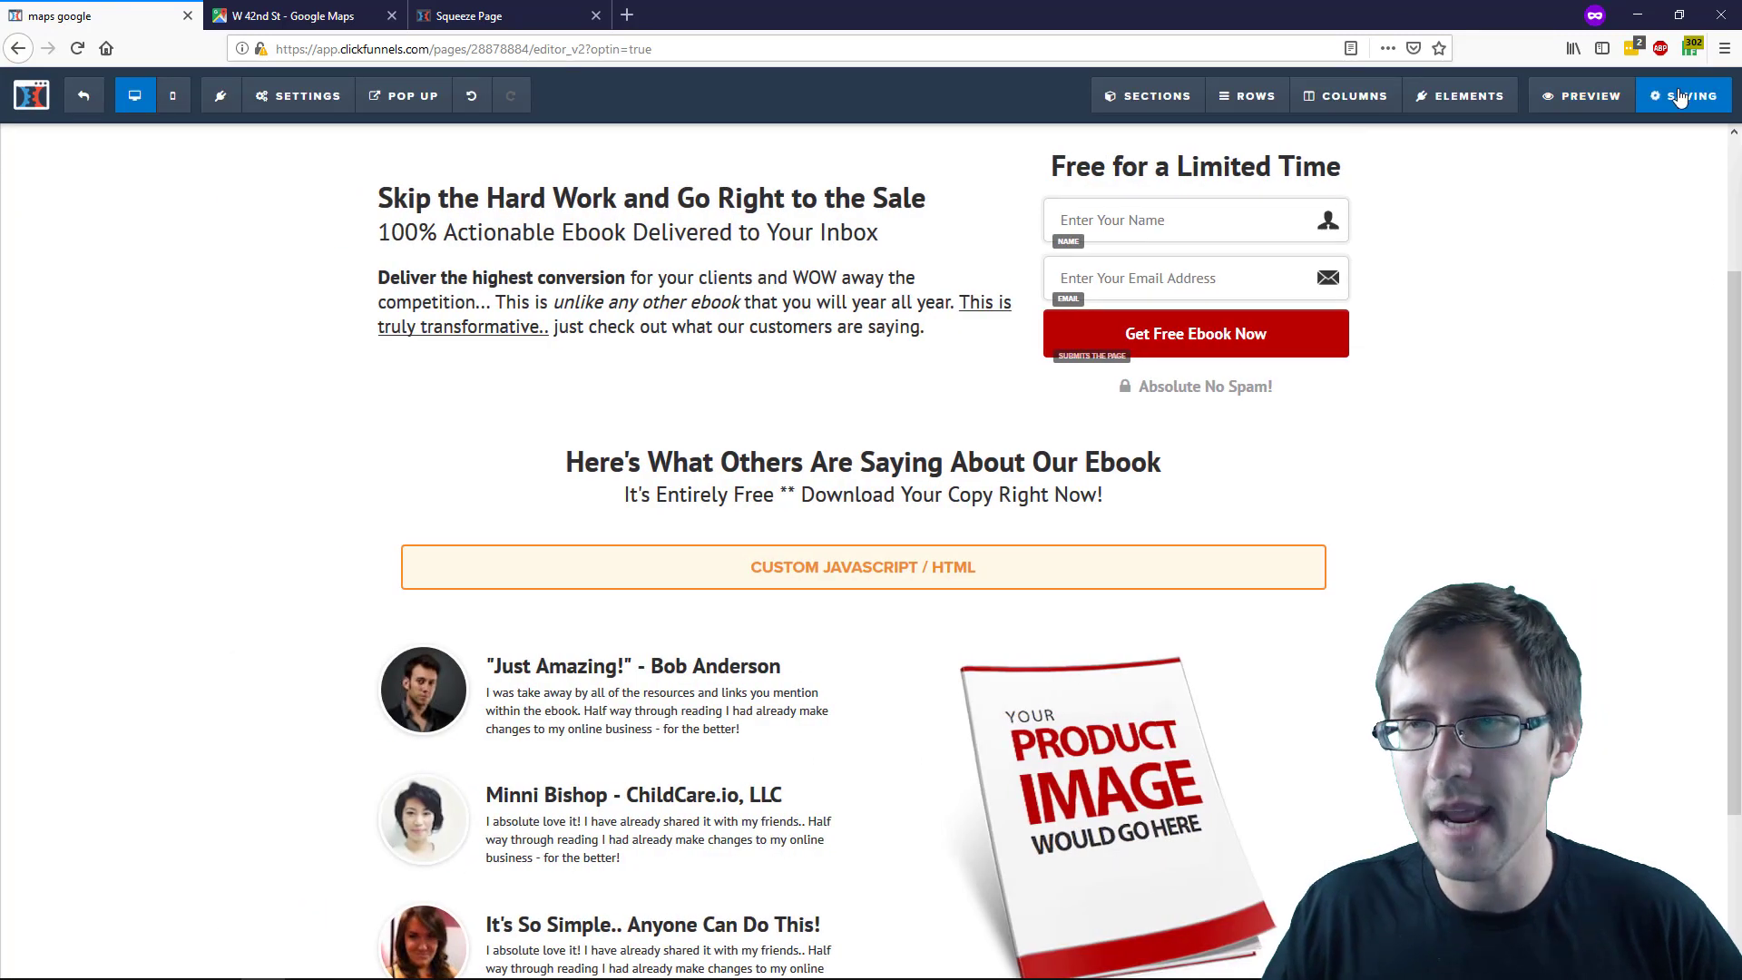
click(1584, 95)
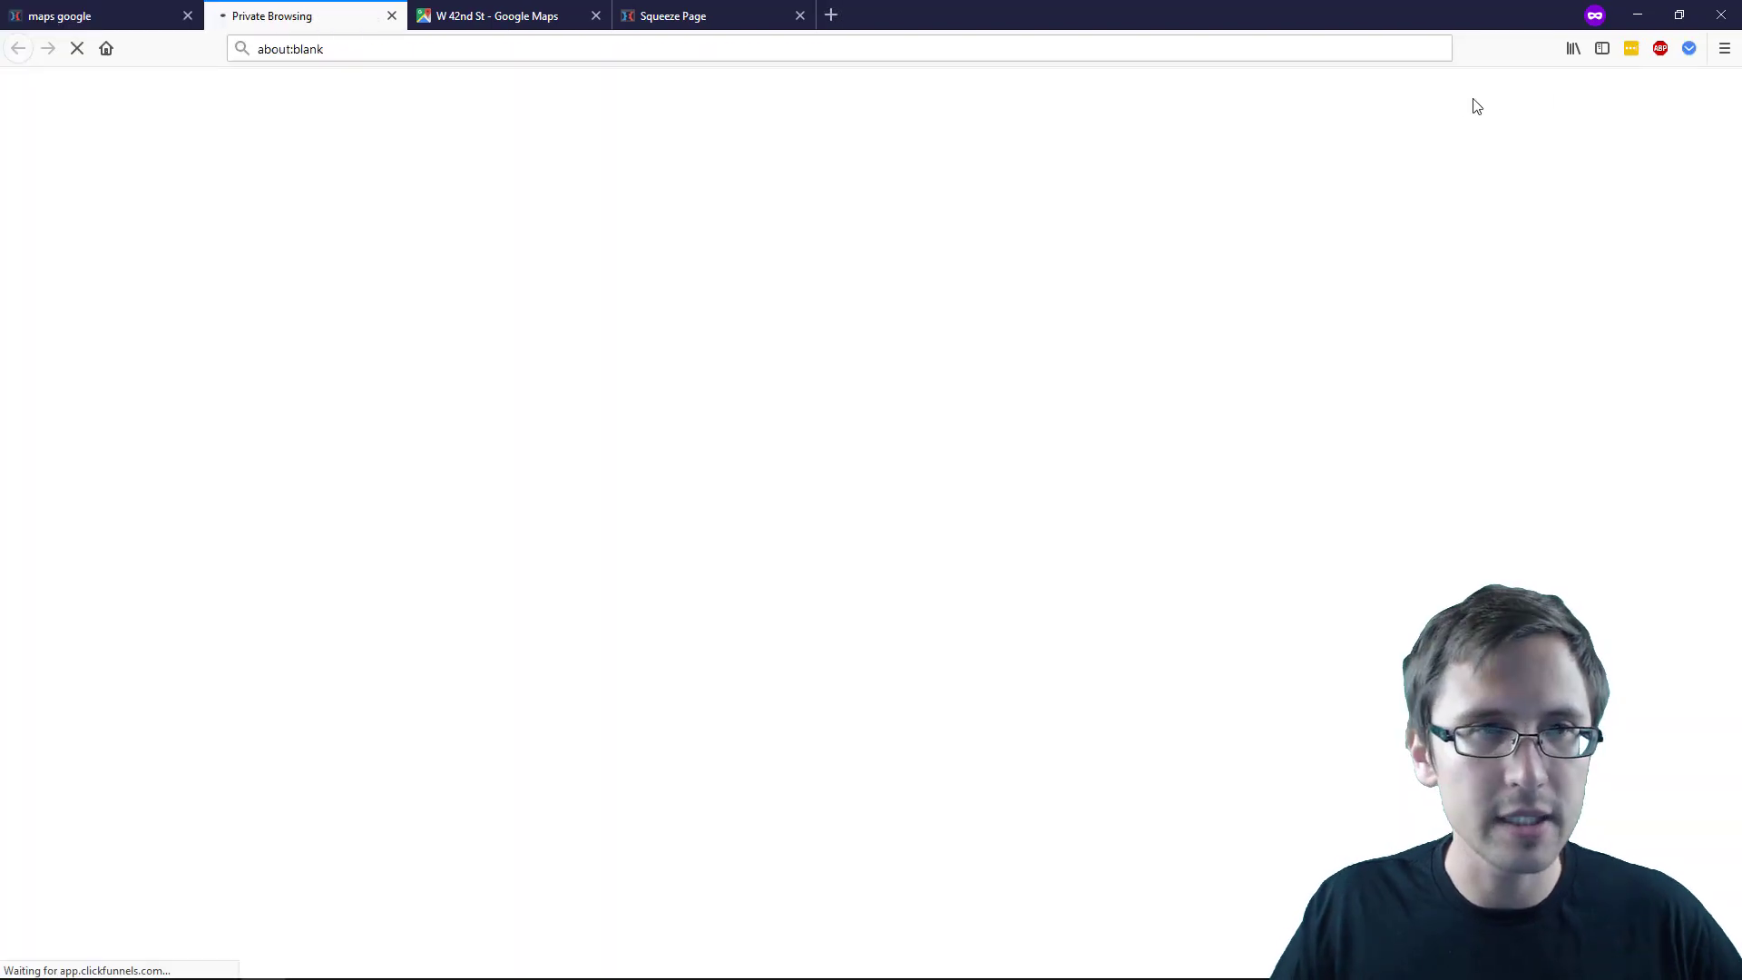
scroll(919, 354, down, 3)
scroll(954, 408, down, 2)
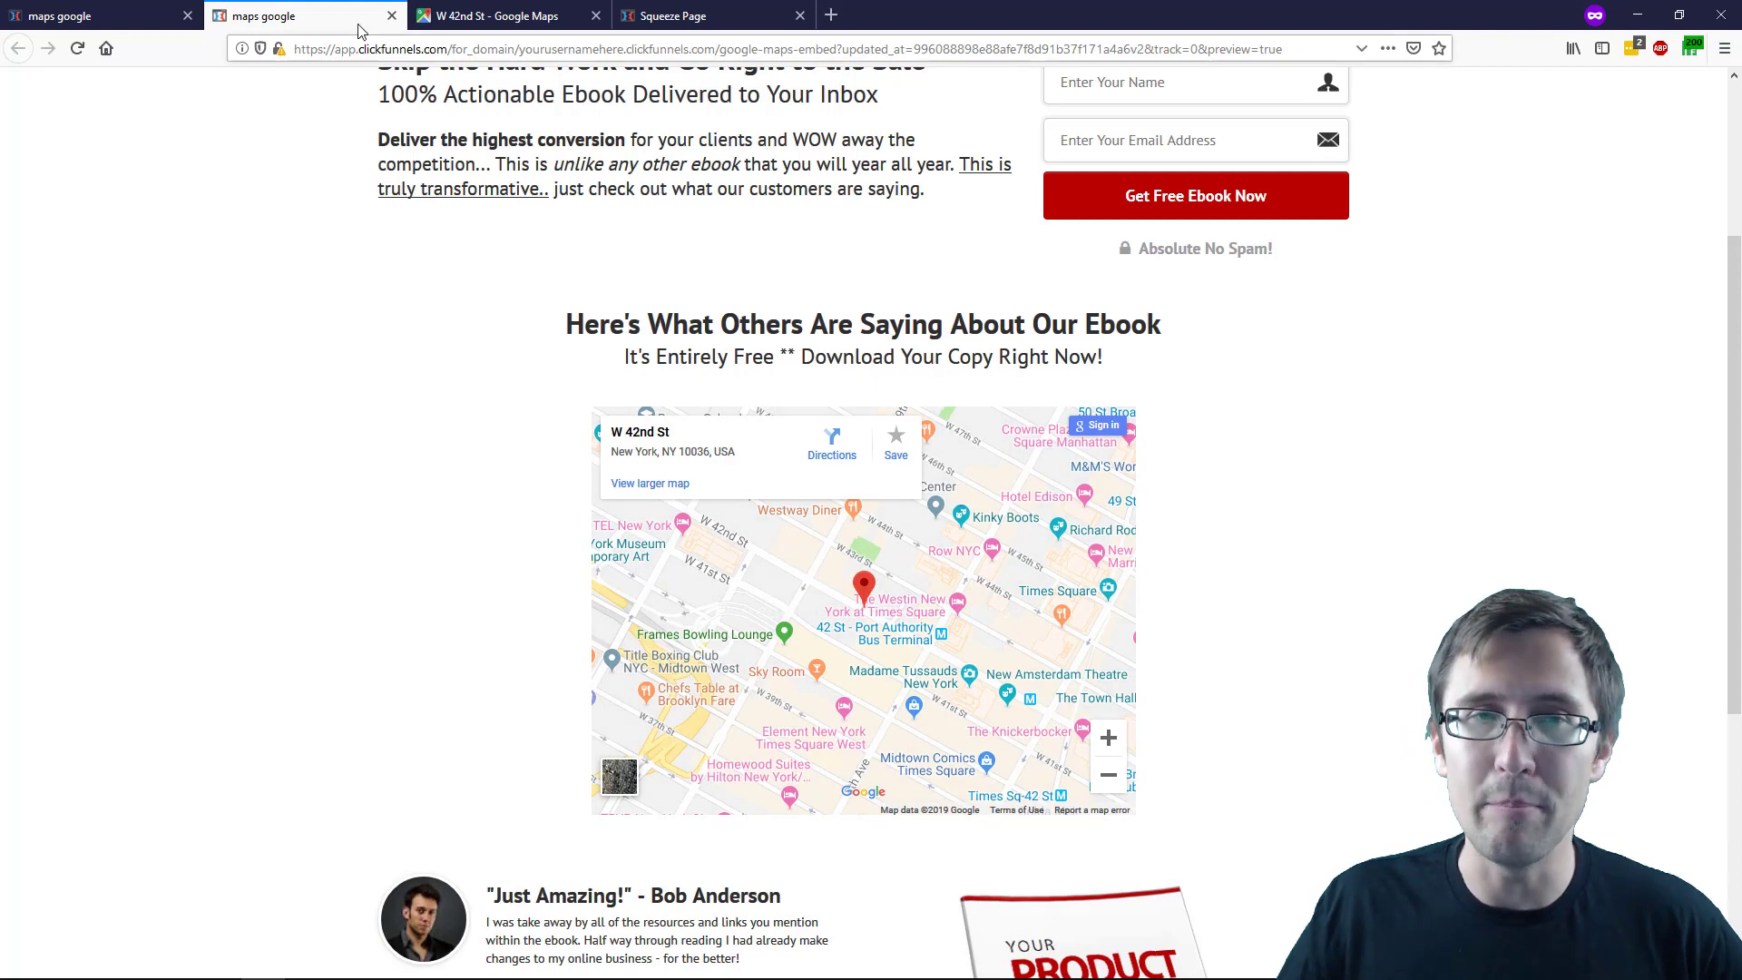
Step: Change the map iframe width to 1000 and bring up the Windows Calculator
click(393, 18)
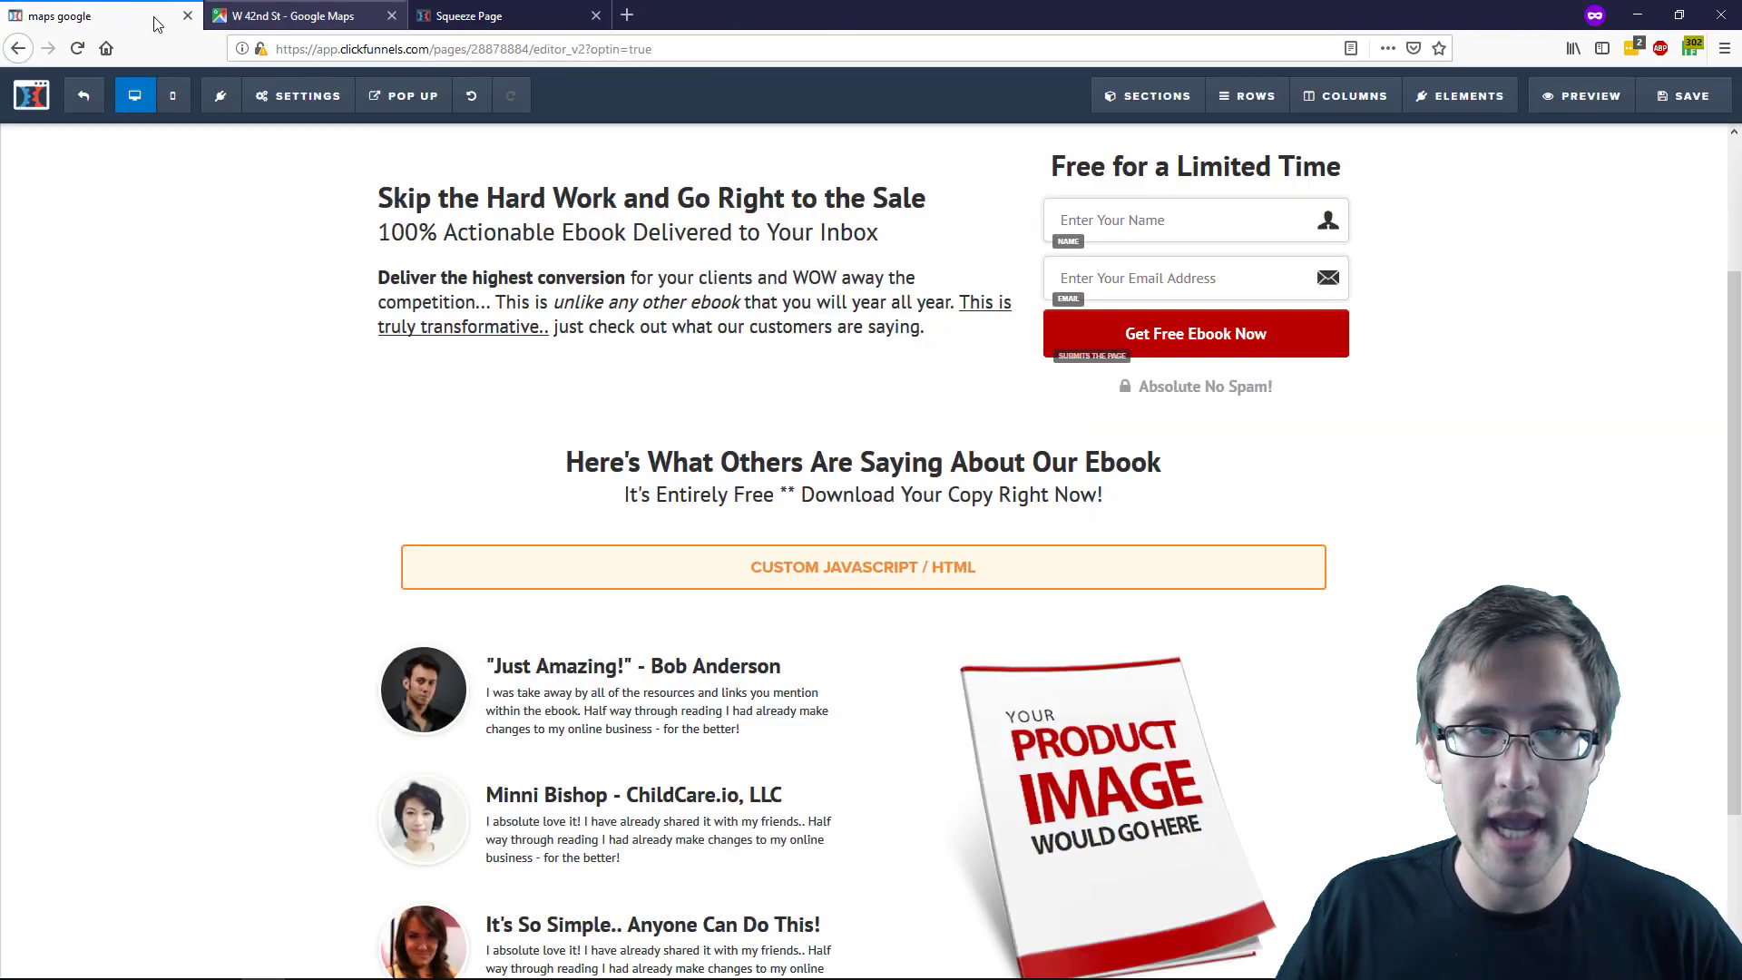
click(1145, 584)
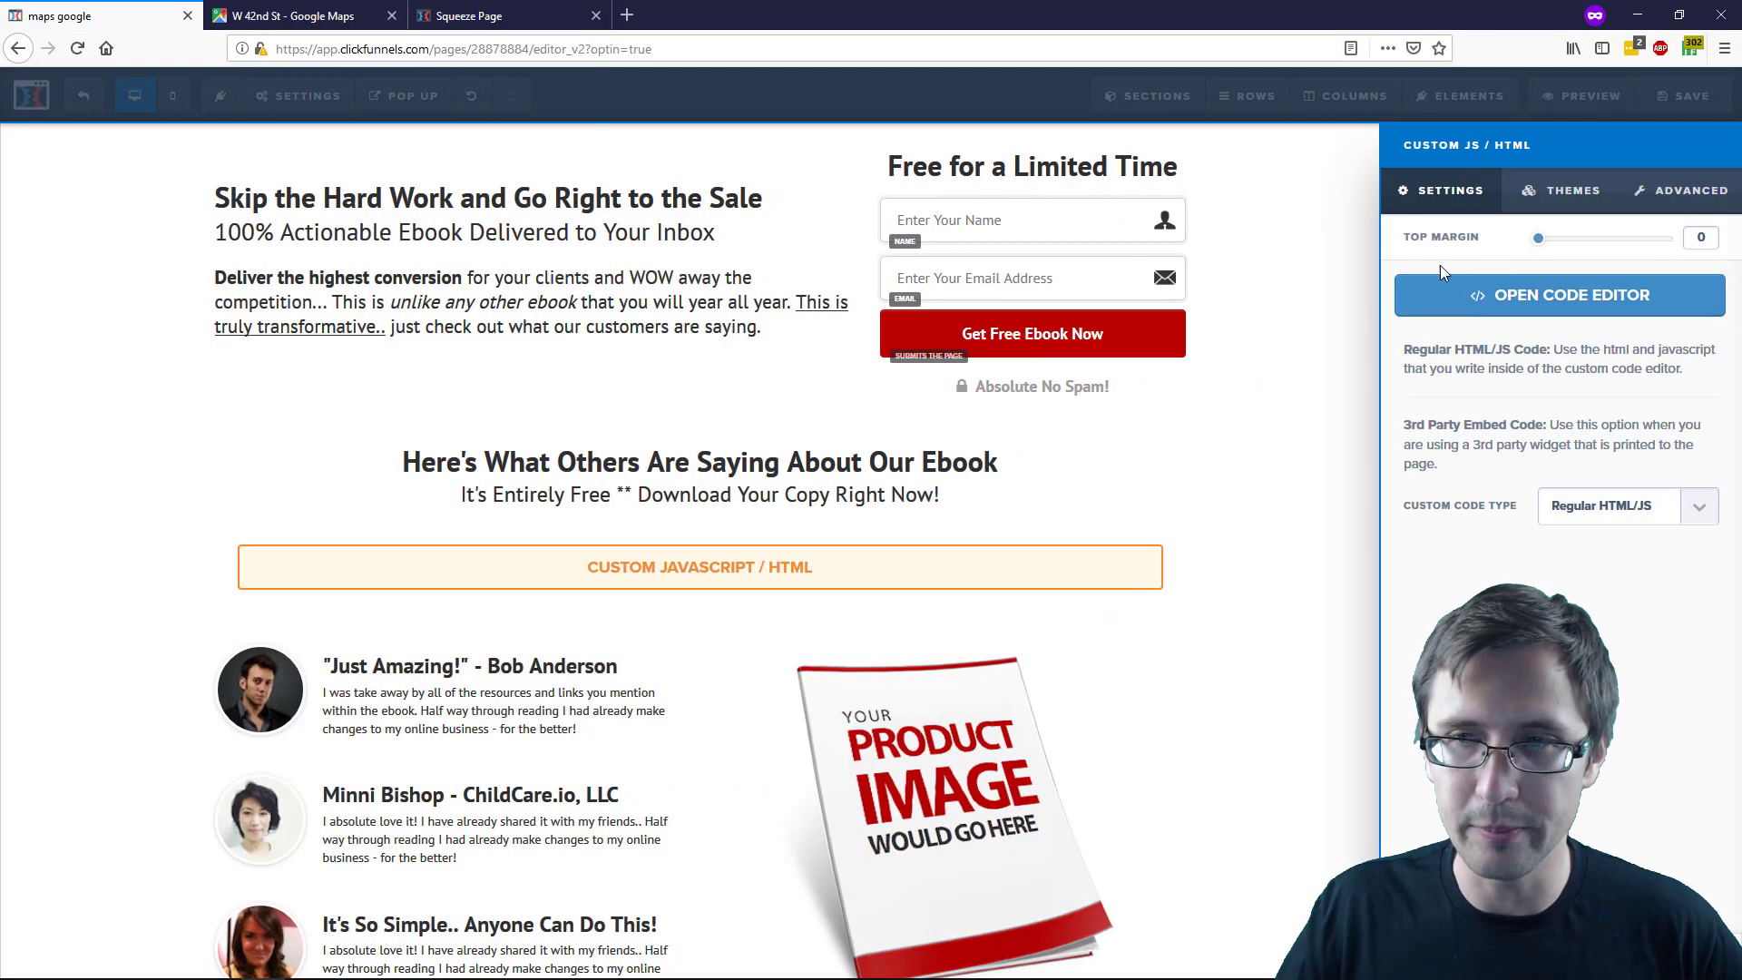
click(1561, 294)
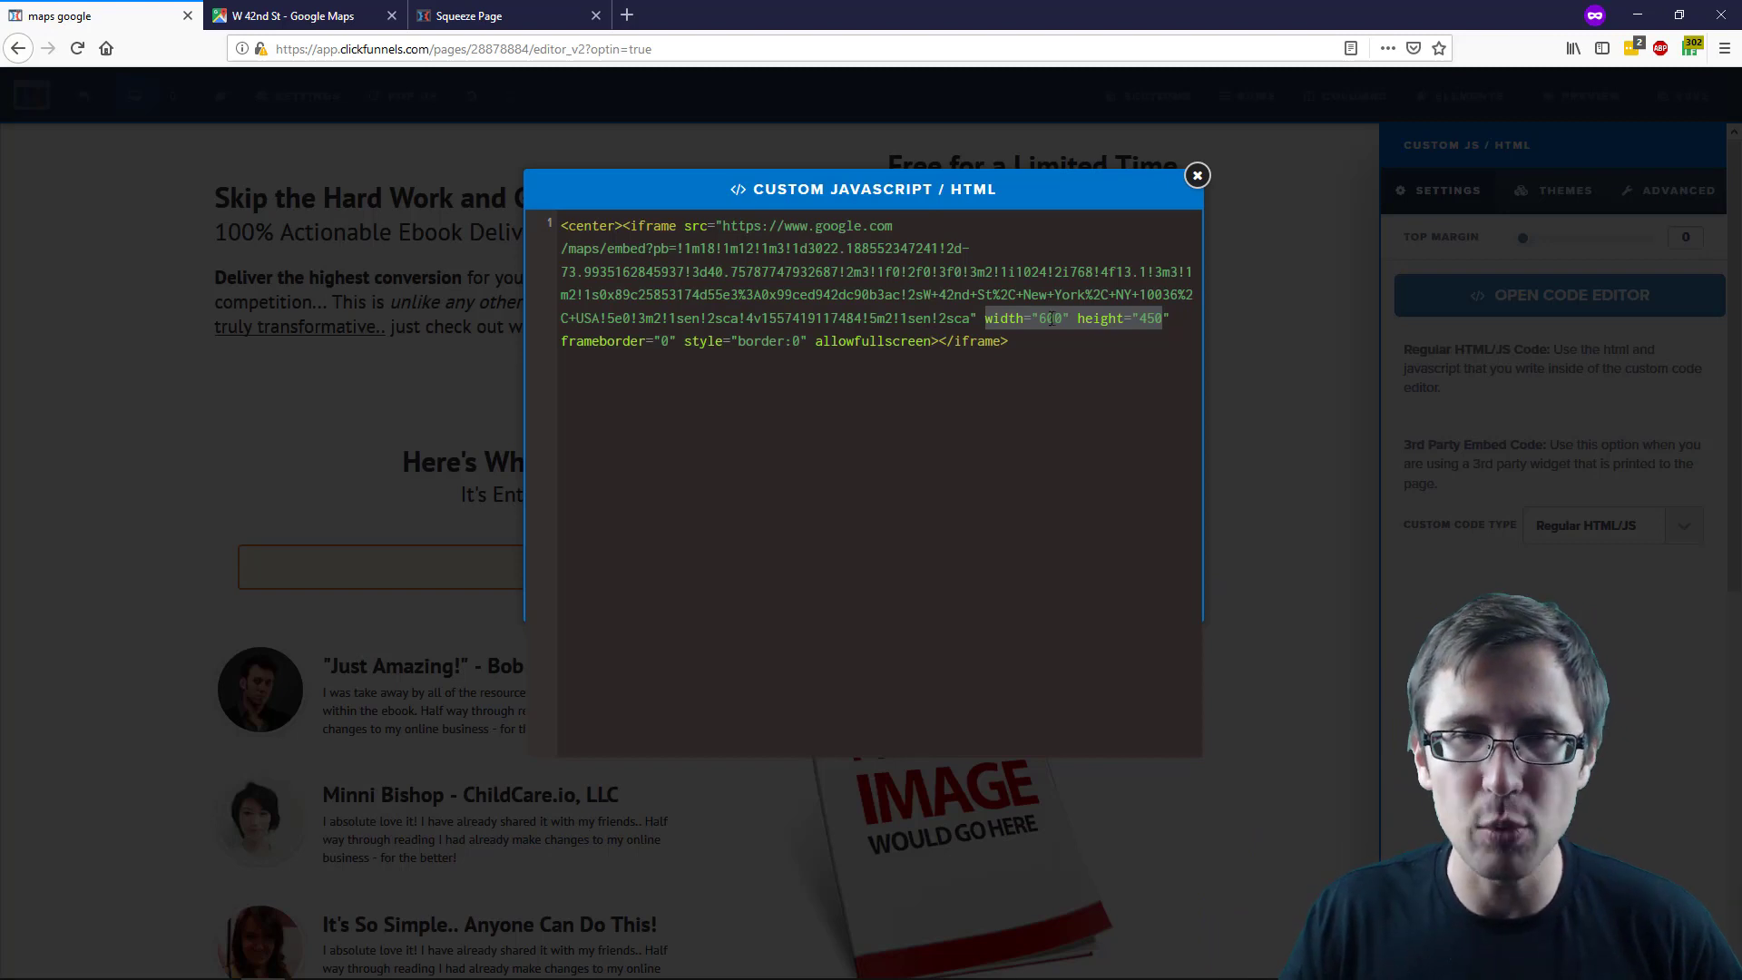
double_click(1051, 318)
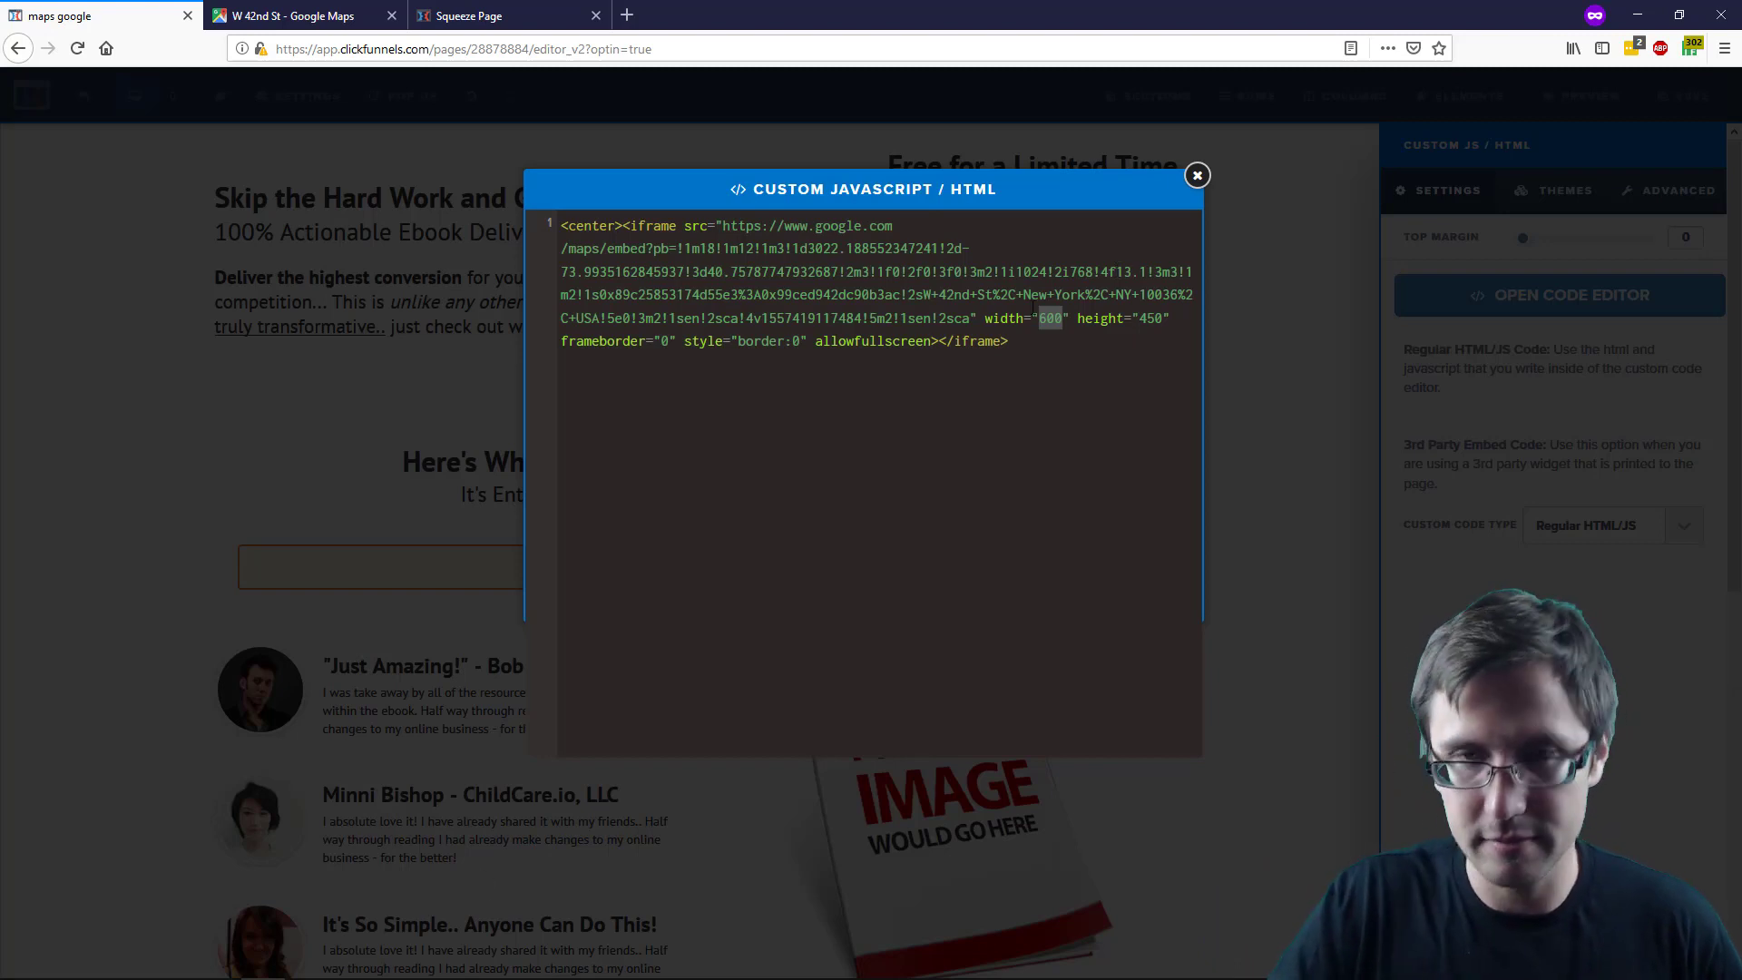
text(10)
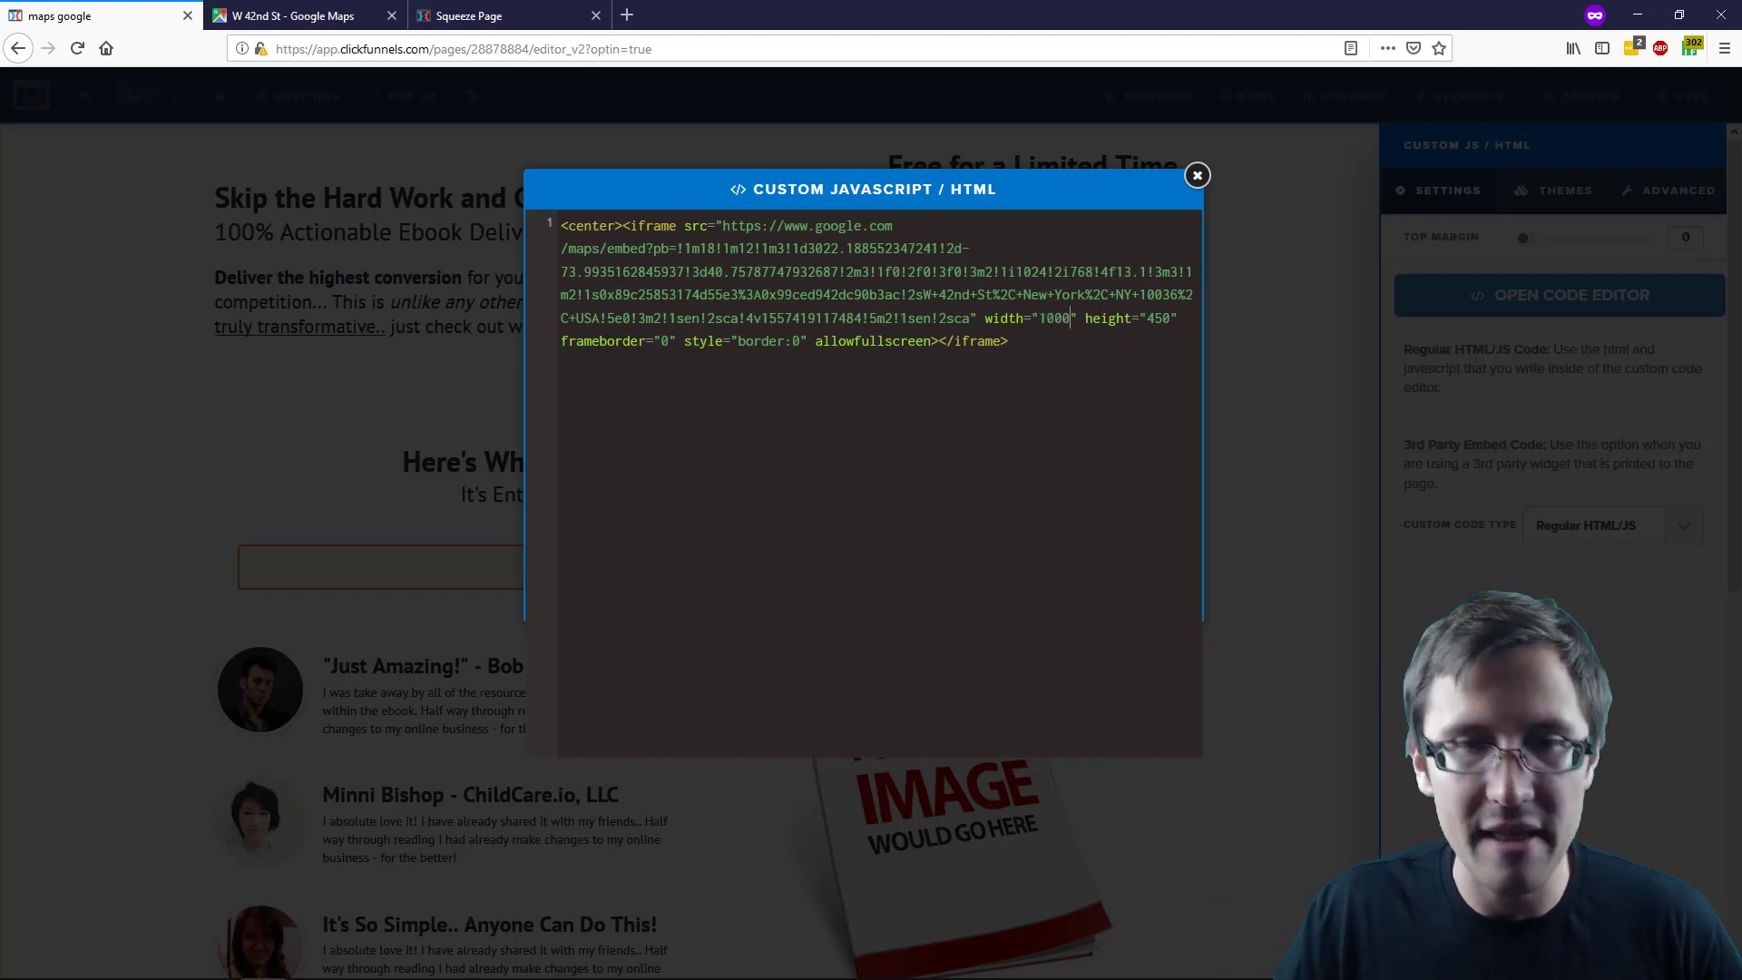
click(129, 961)
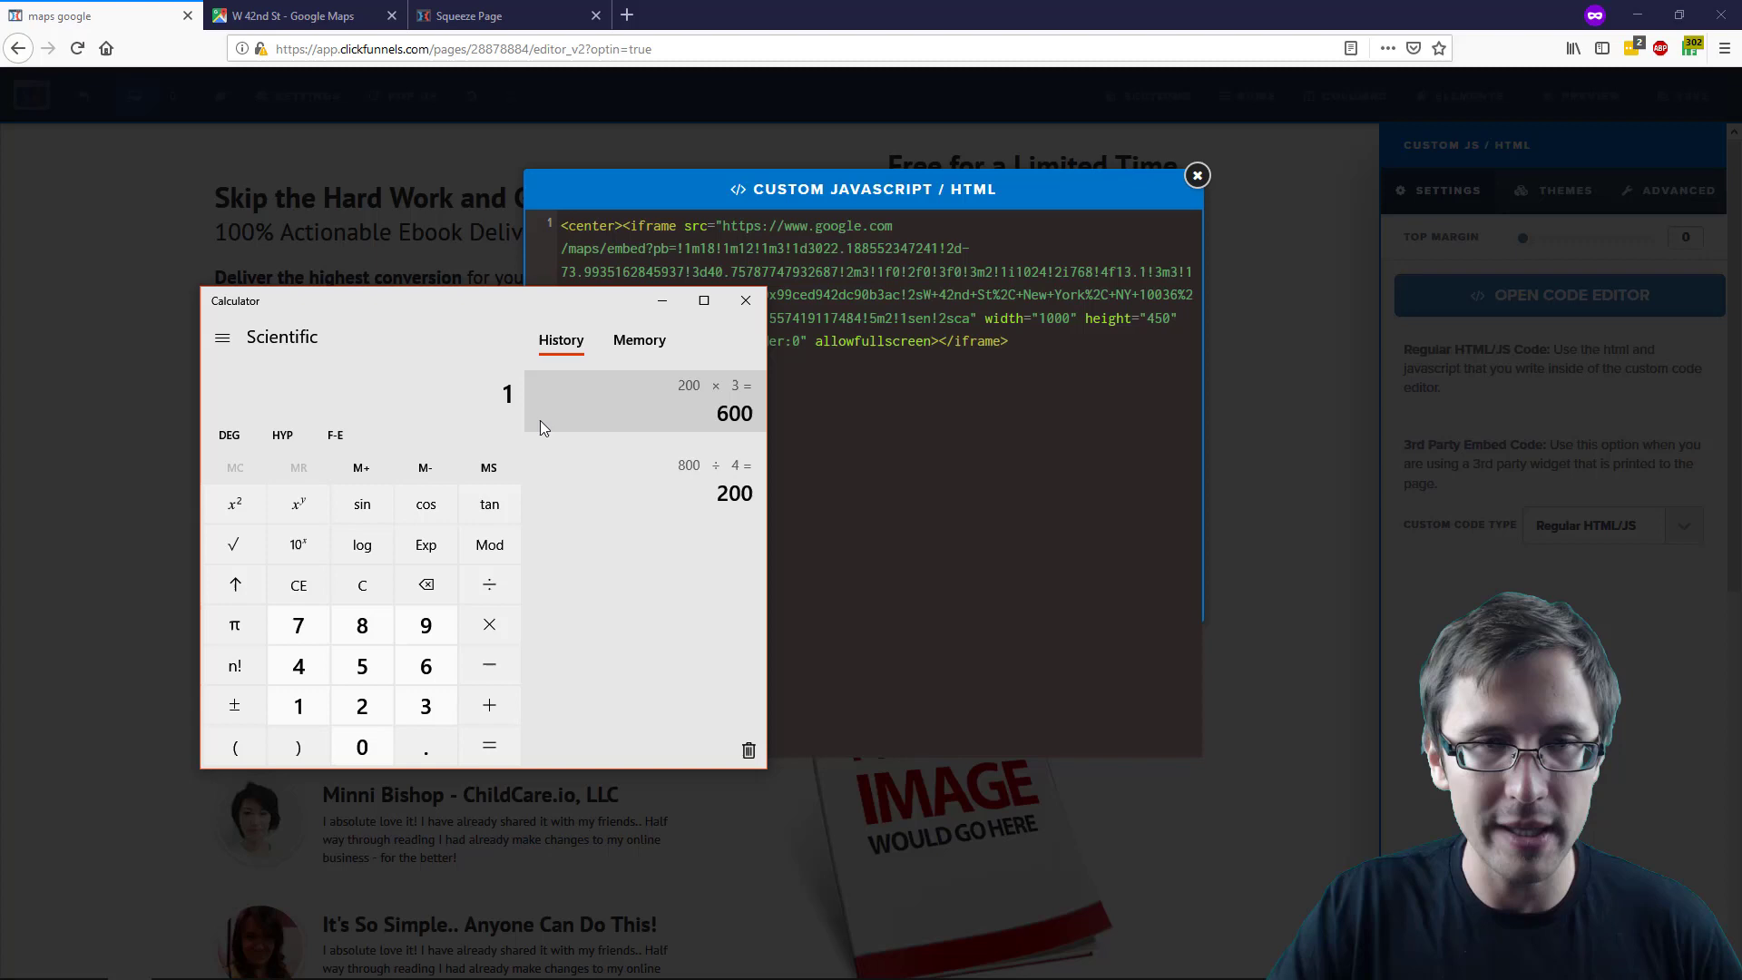
text(000)
Step: Compute 1000 ÷ 4 × 3 = 750 and set the iframe height to 750
key(slash)
text(4)
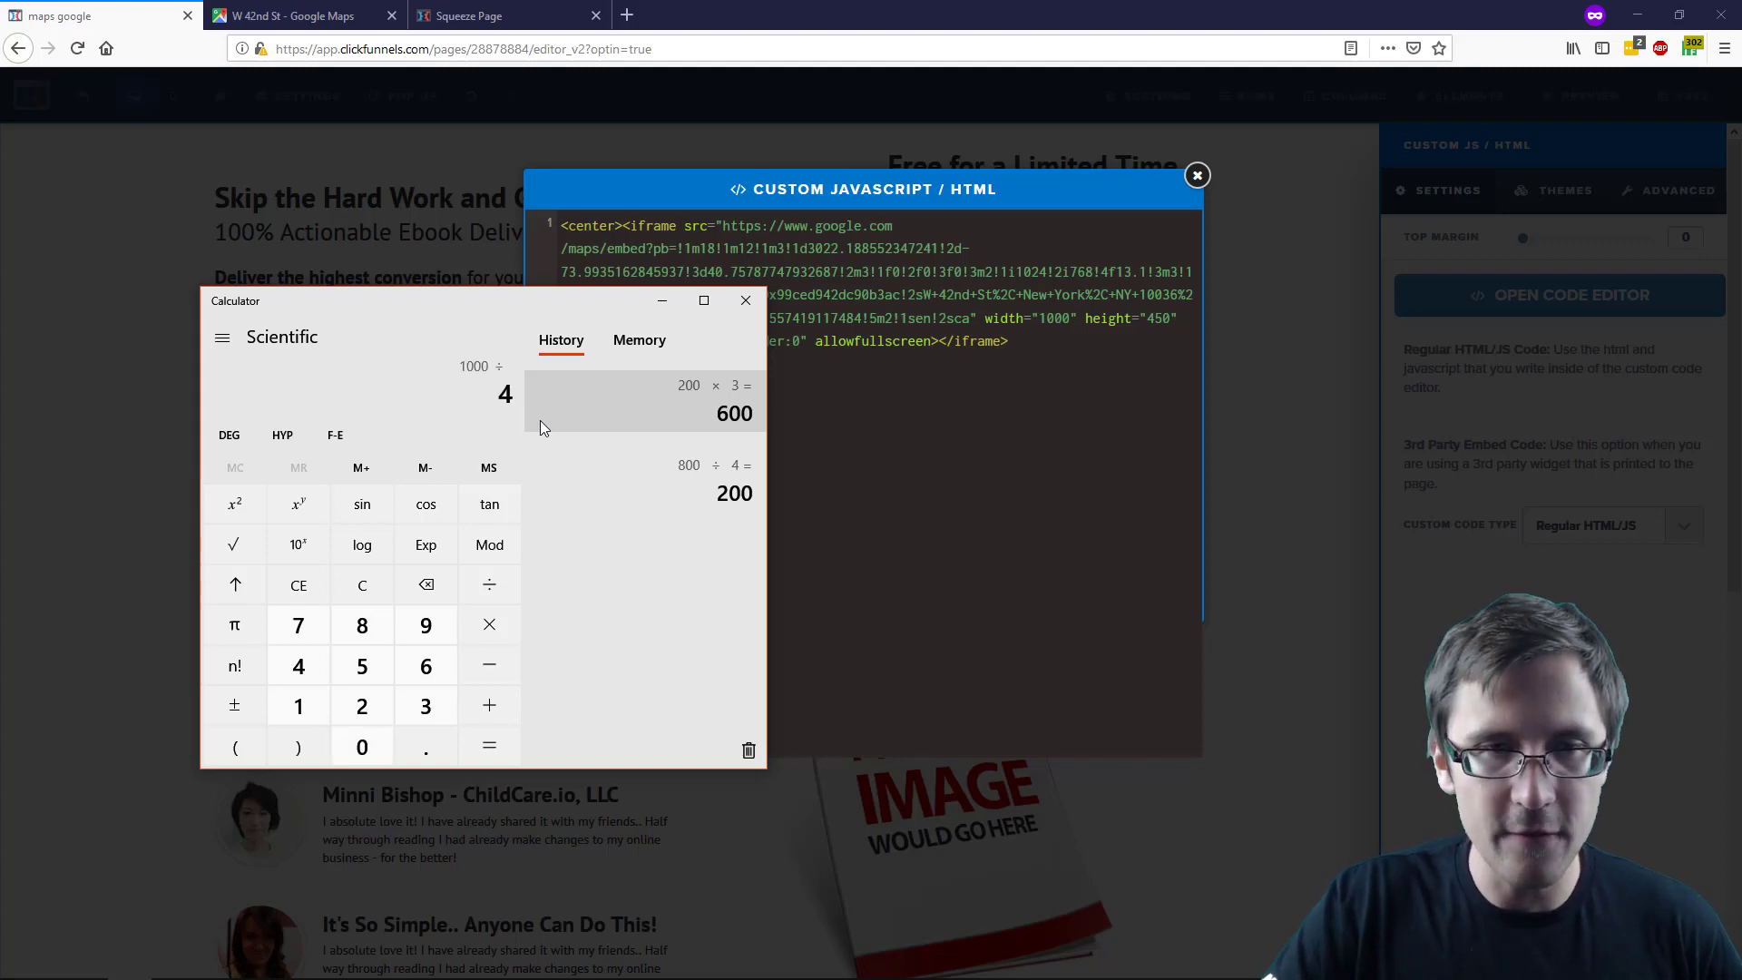
key(Return)
key(asterisk)
text(3)
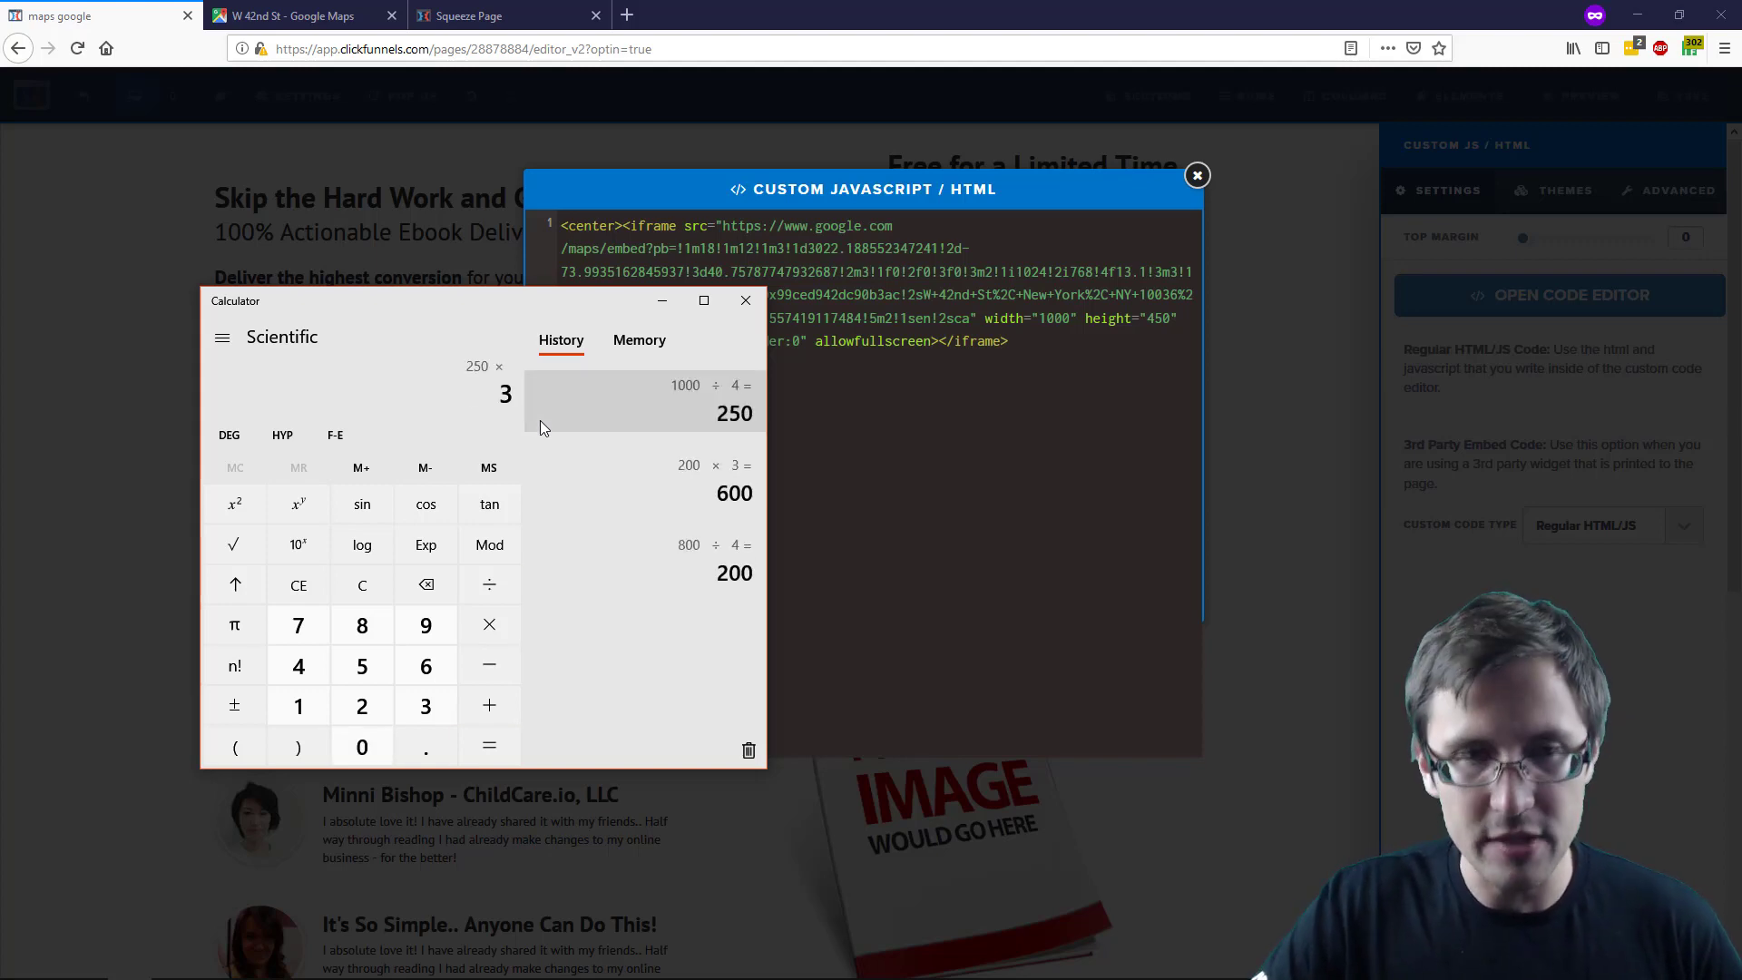
key(Return)
click(1159, 323)
text(7)
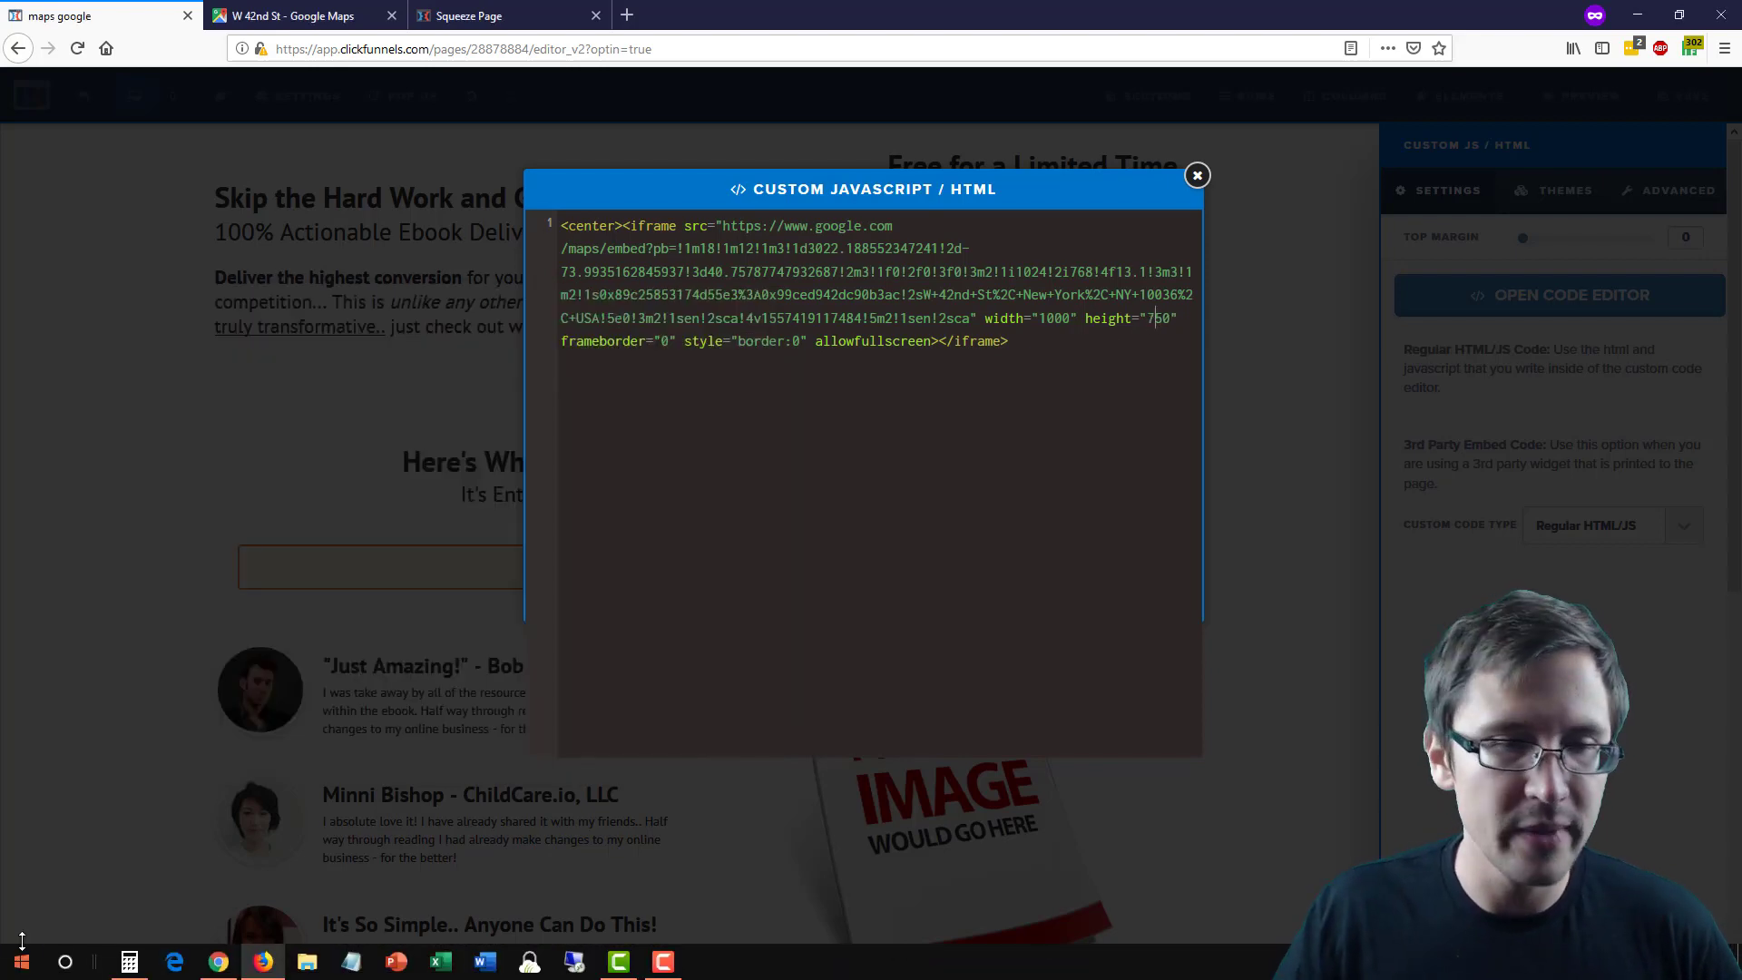
click(130, 963)
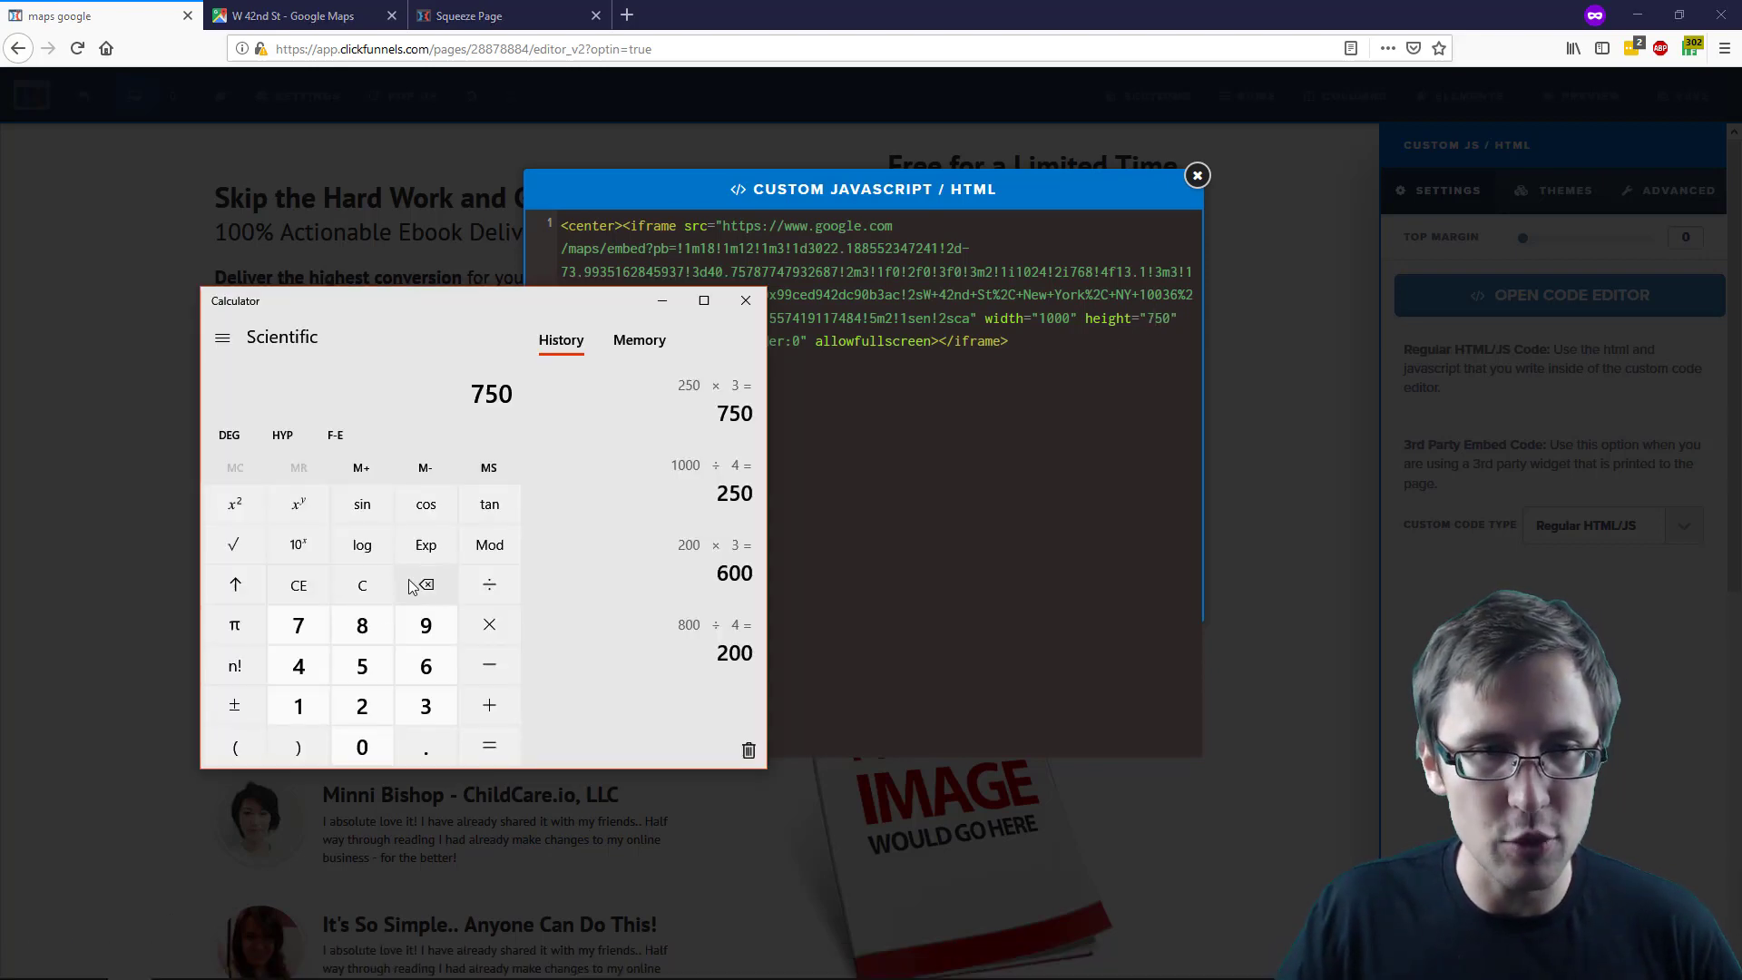
text(8)
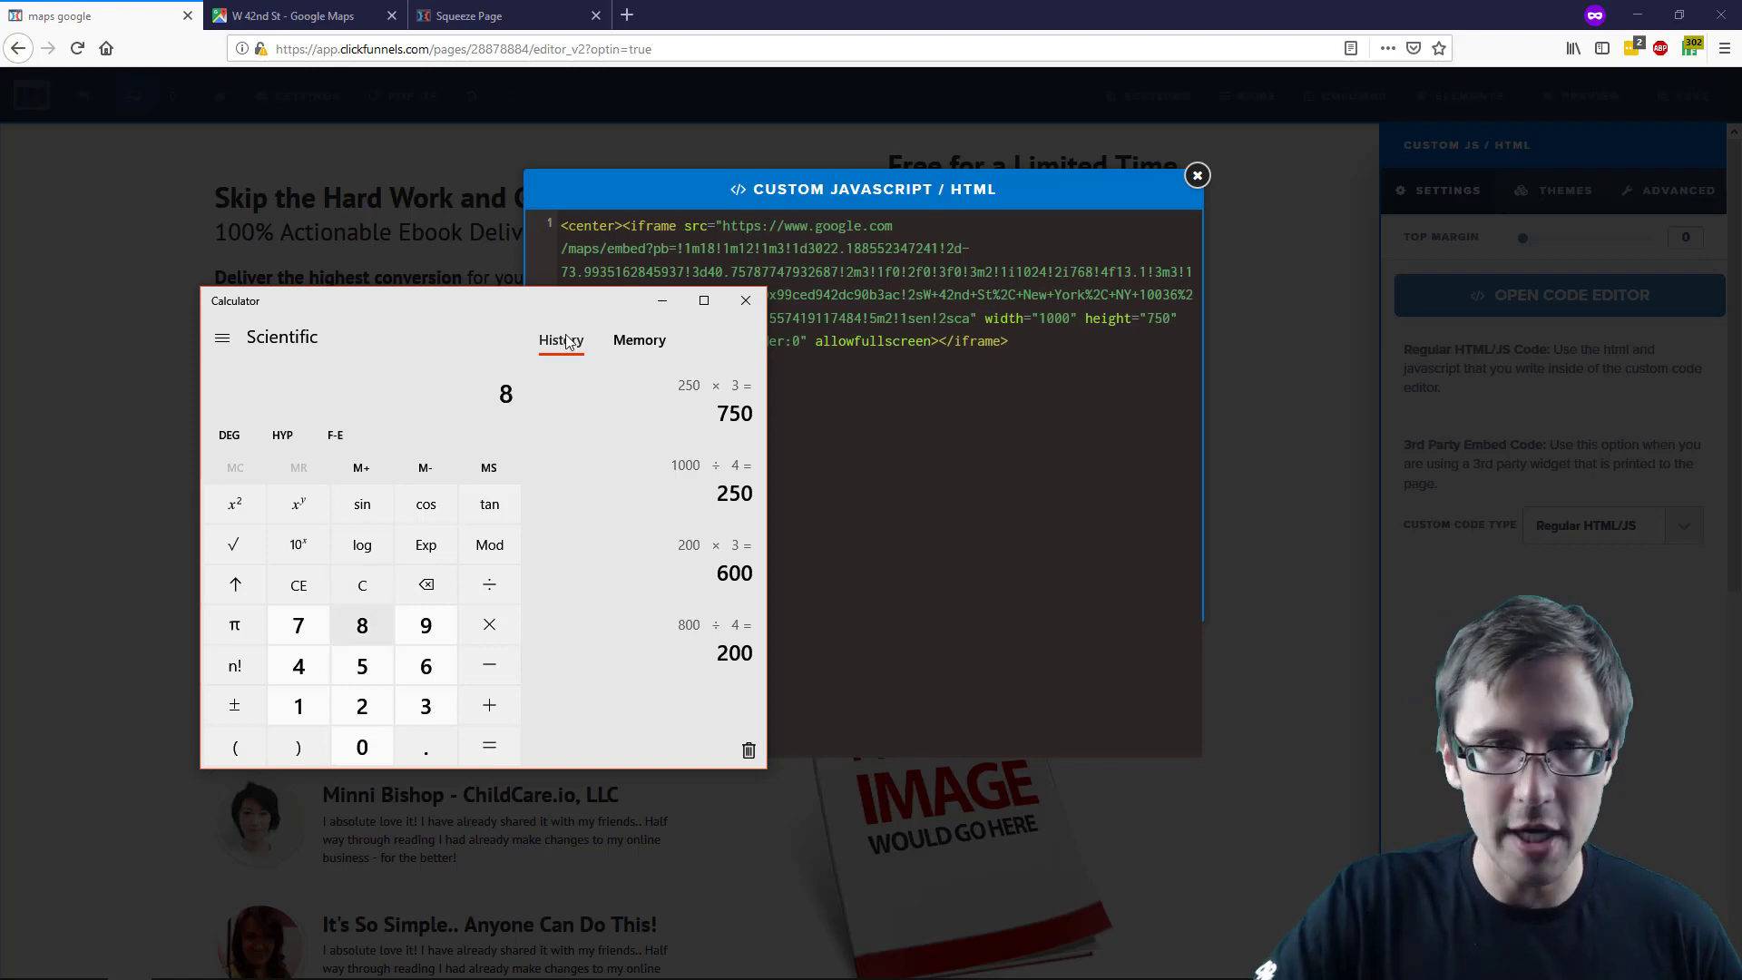
text(50)
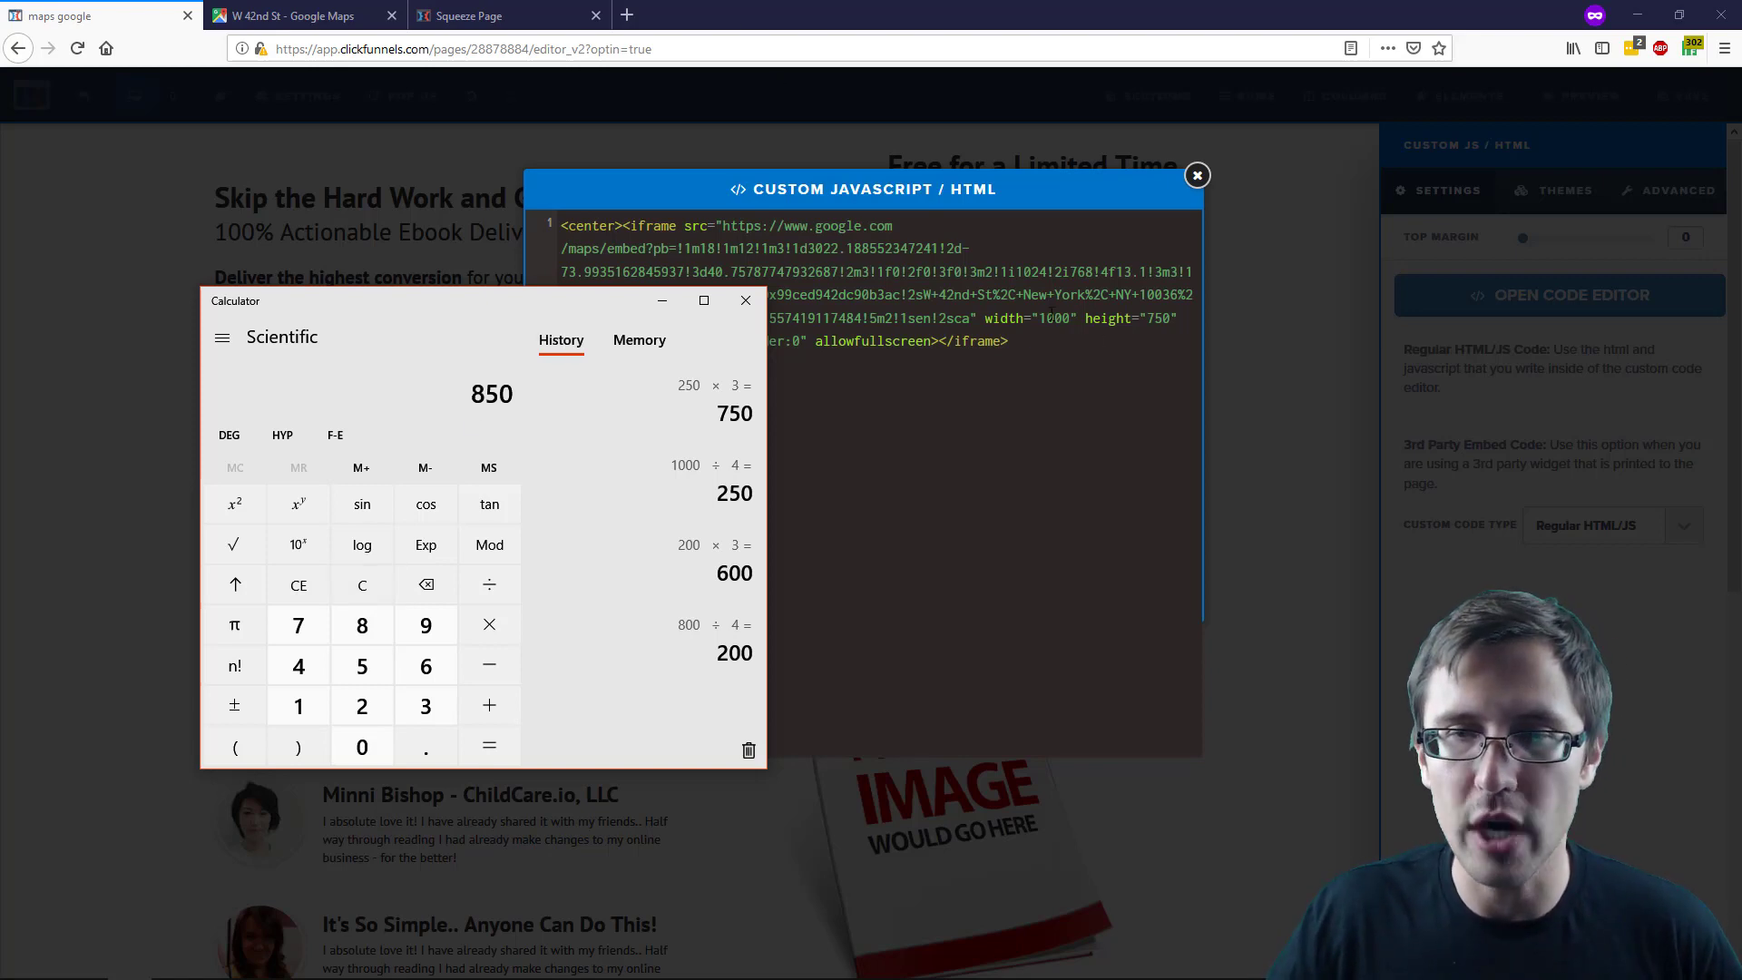
Step: Set the width to 850, compute 850 ÷ 4 × 3 = 637.5, and set the height to 638
double_click(1052, 316)
text(850)
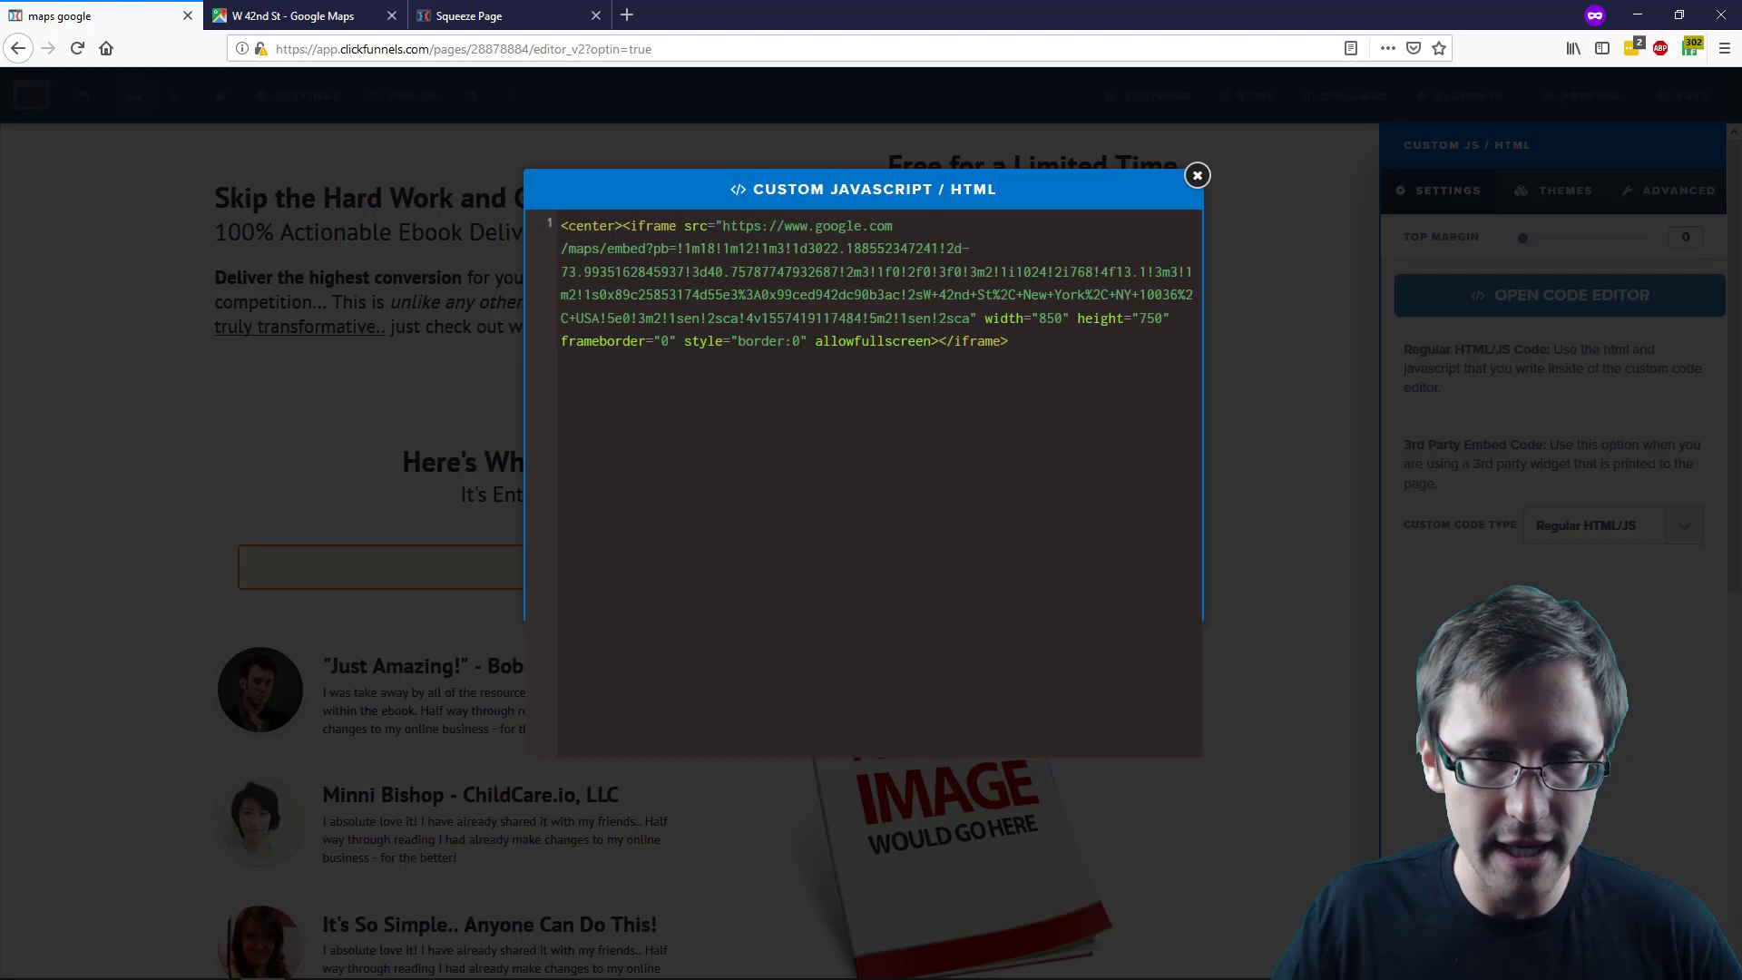
click(129, 963)
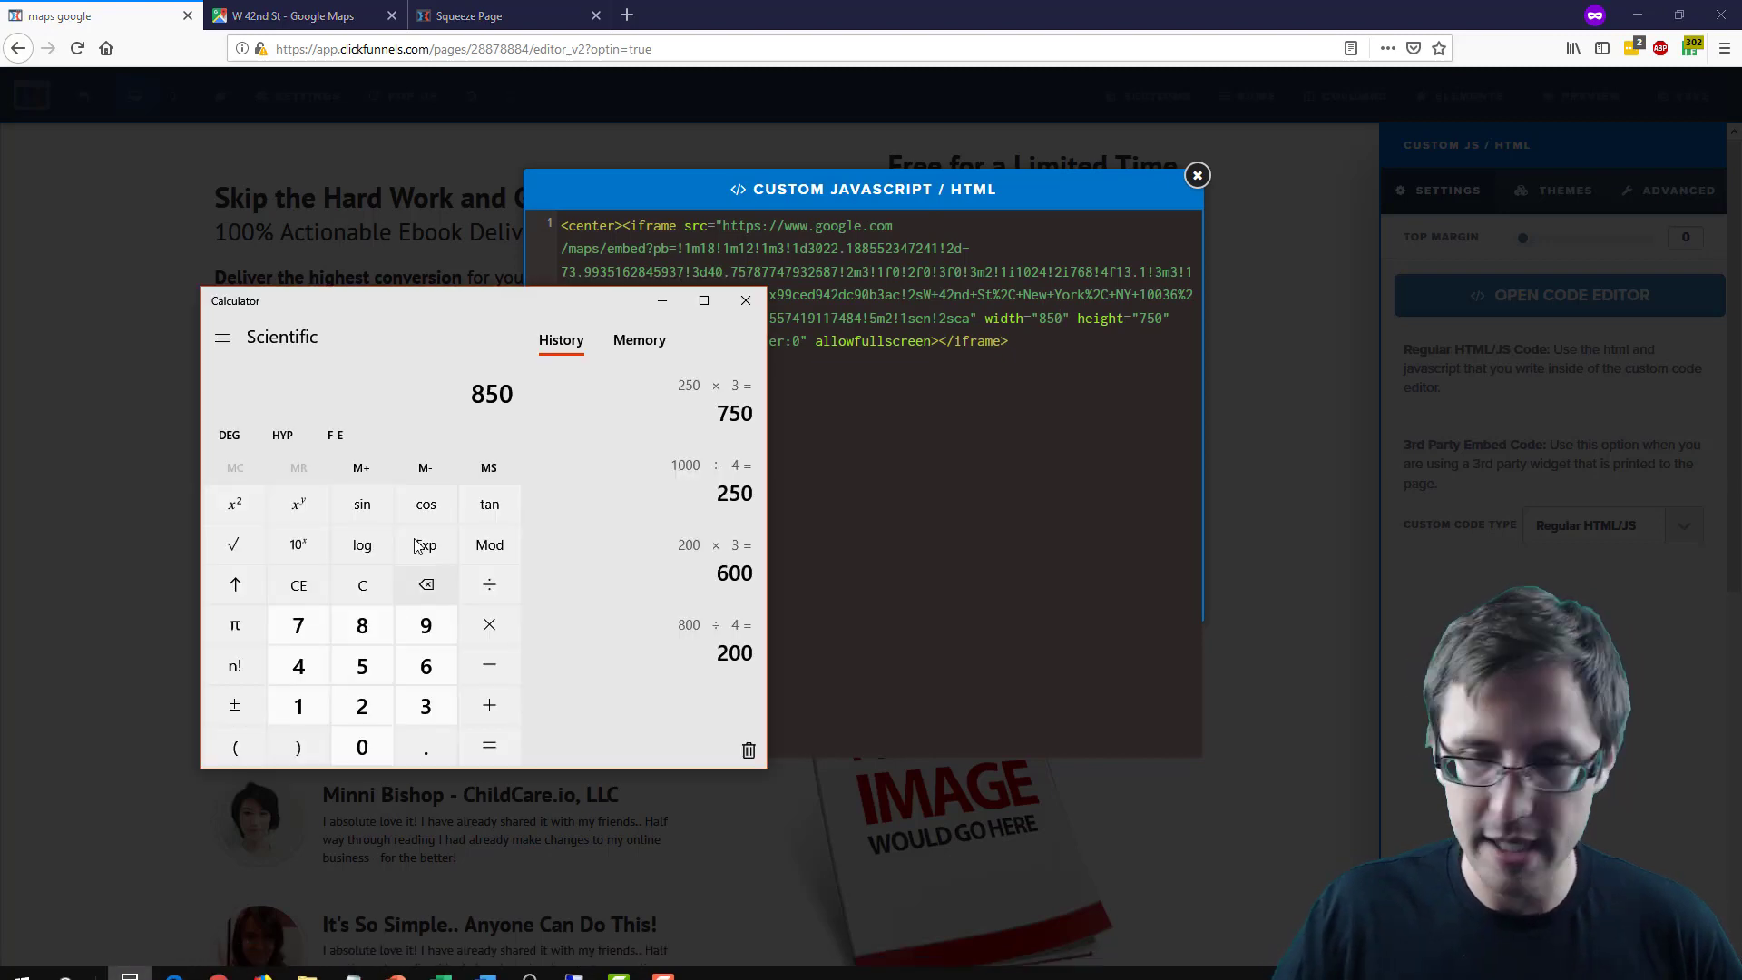
key(Return)
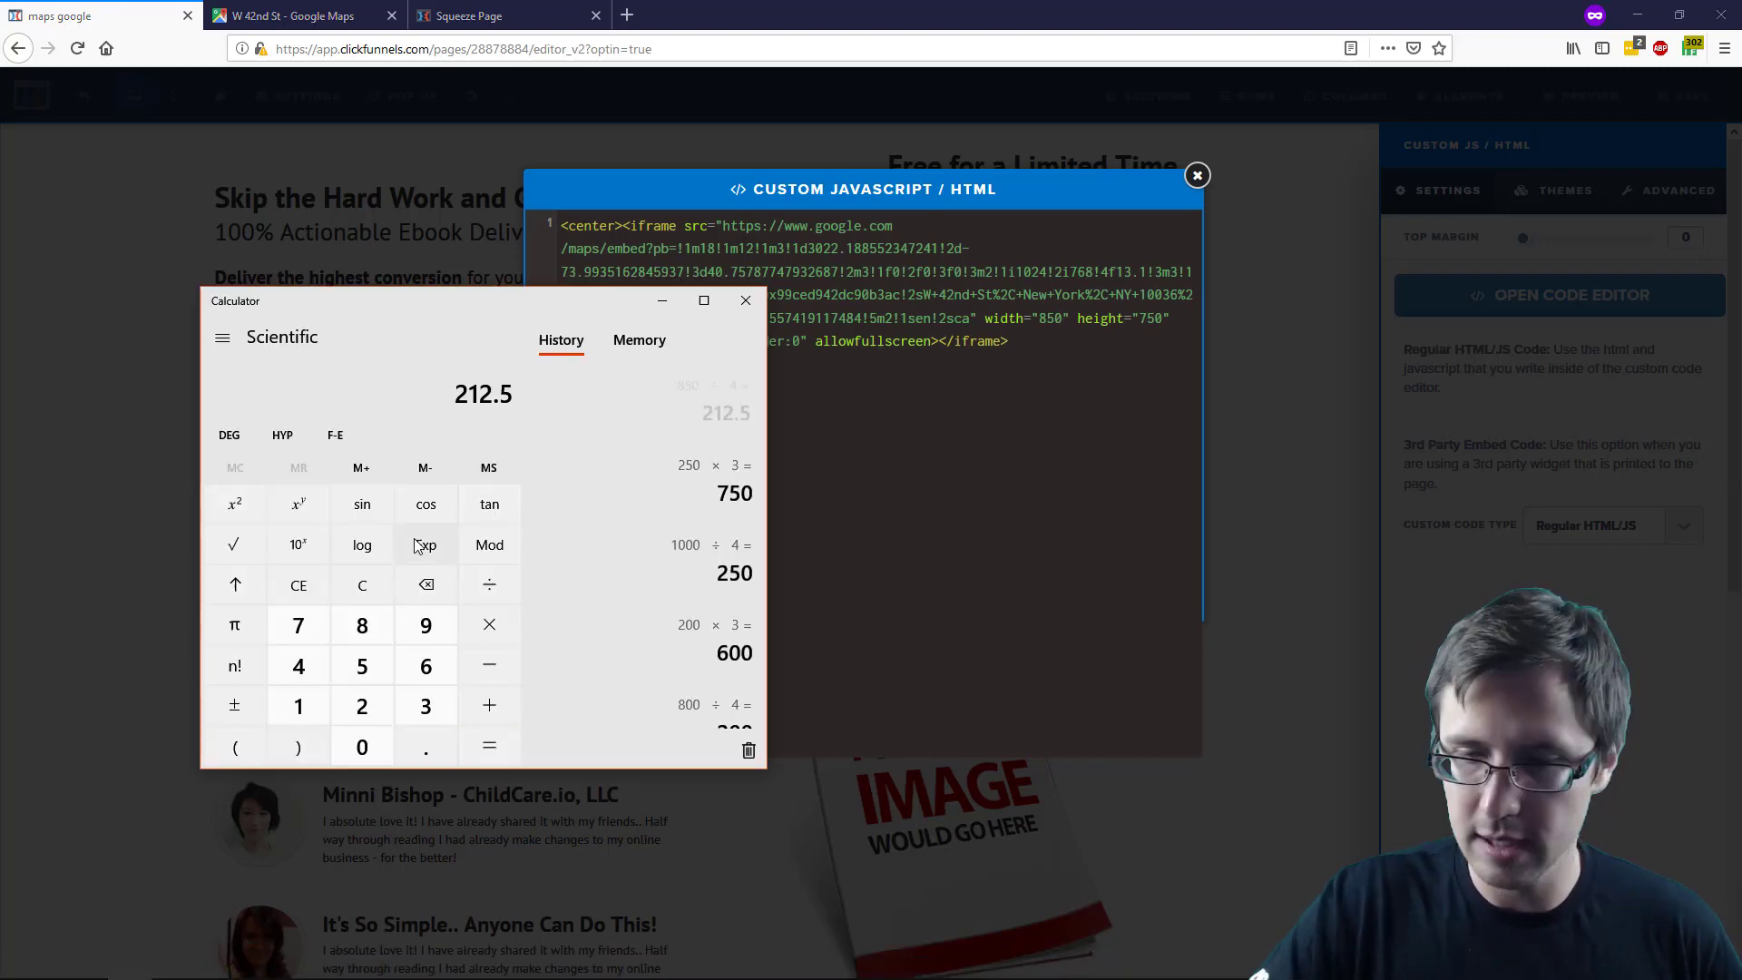
key(asterisk)
text(3)
key(Return)
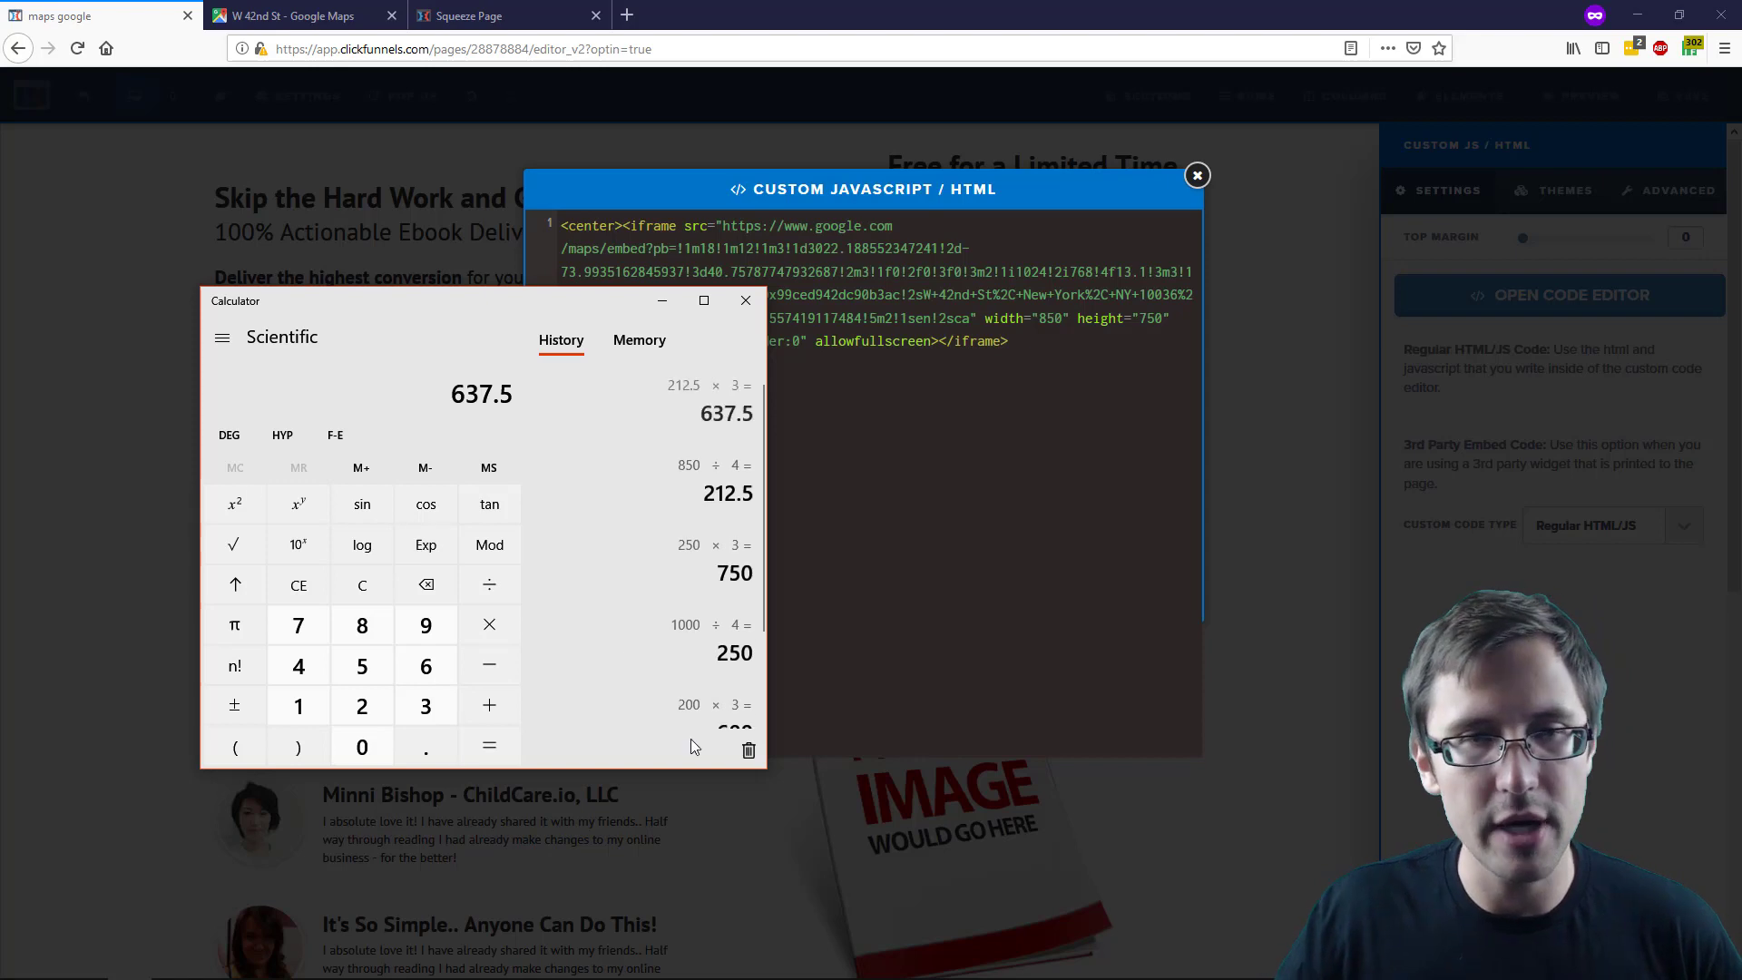
double_click(1150, 316)
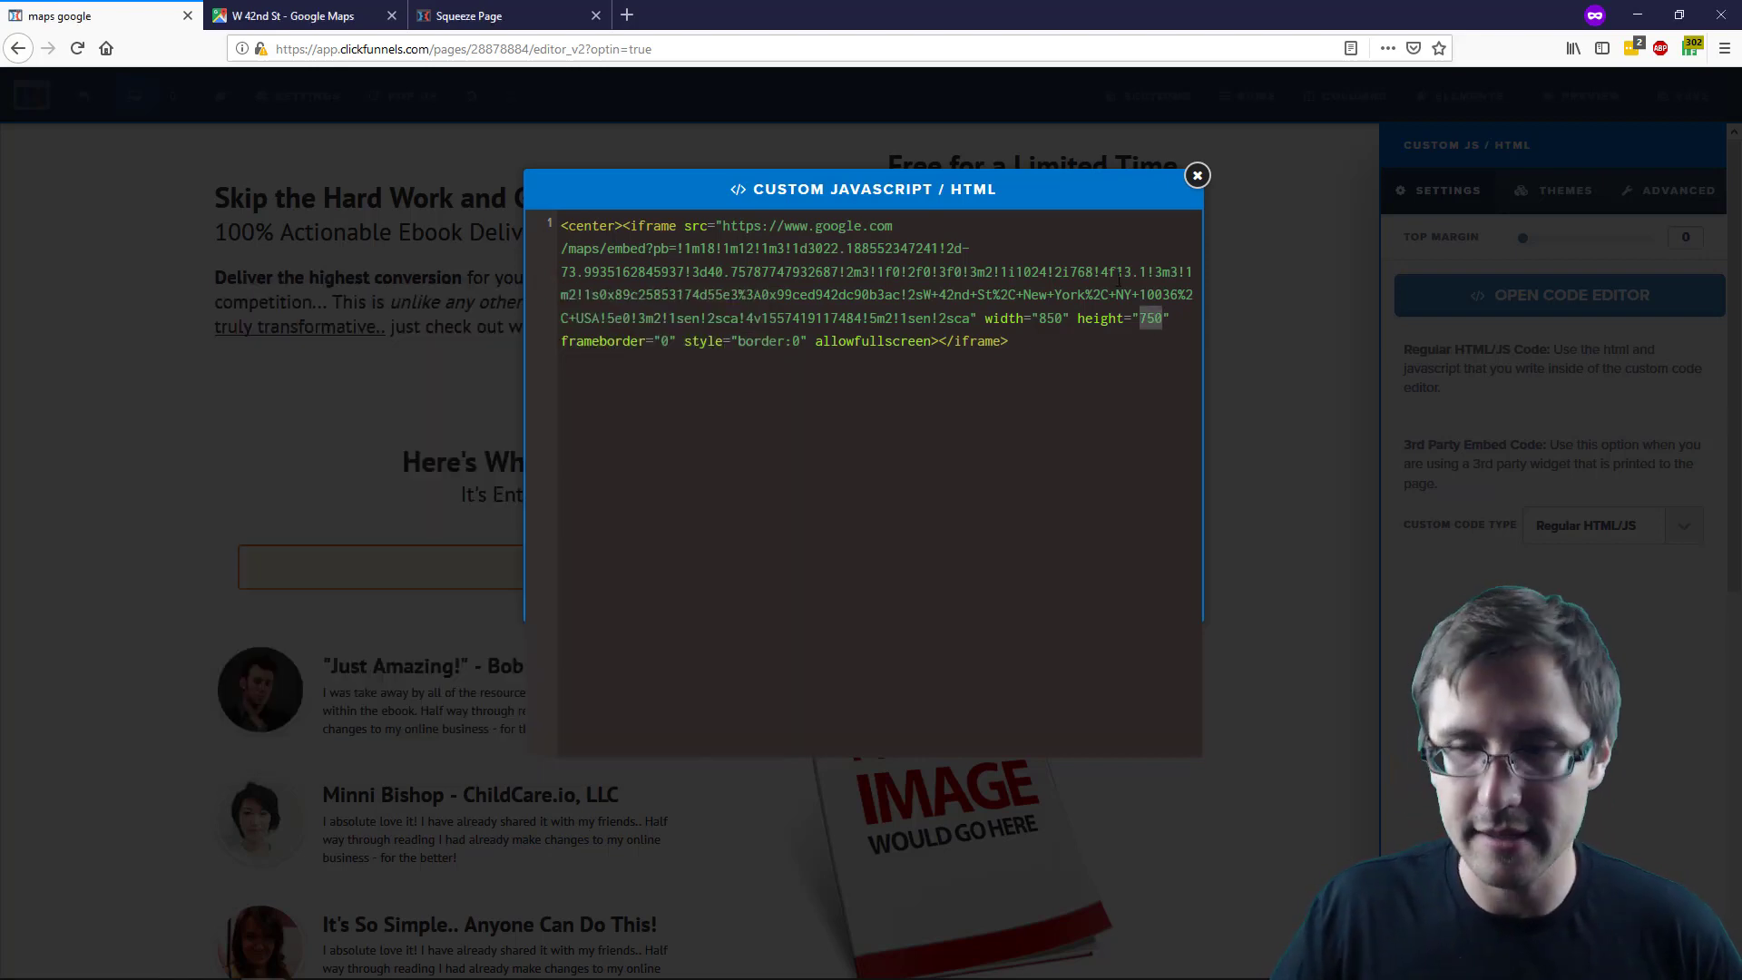
text(638)
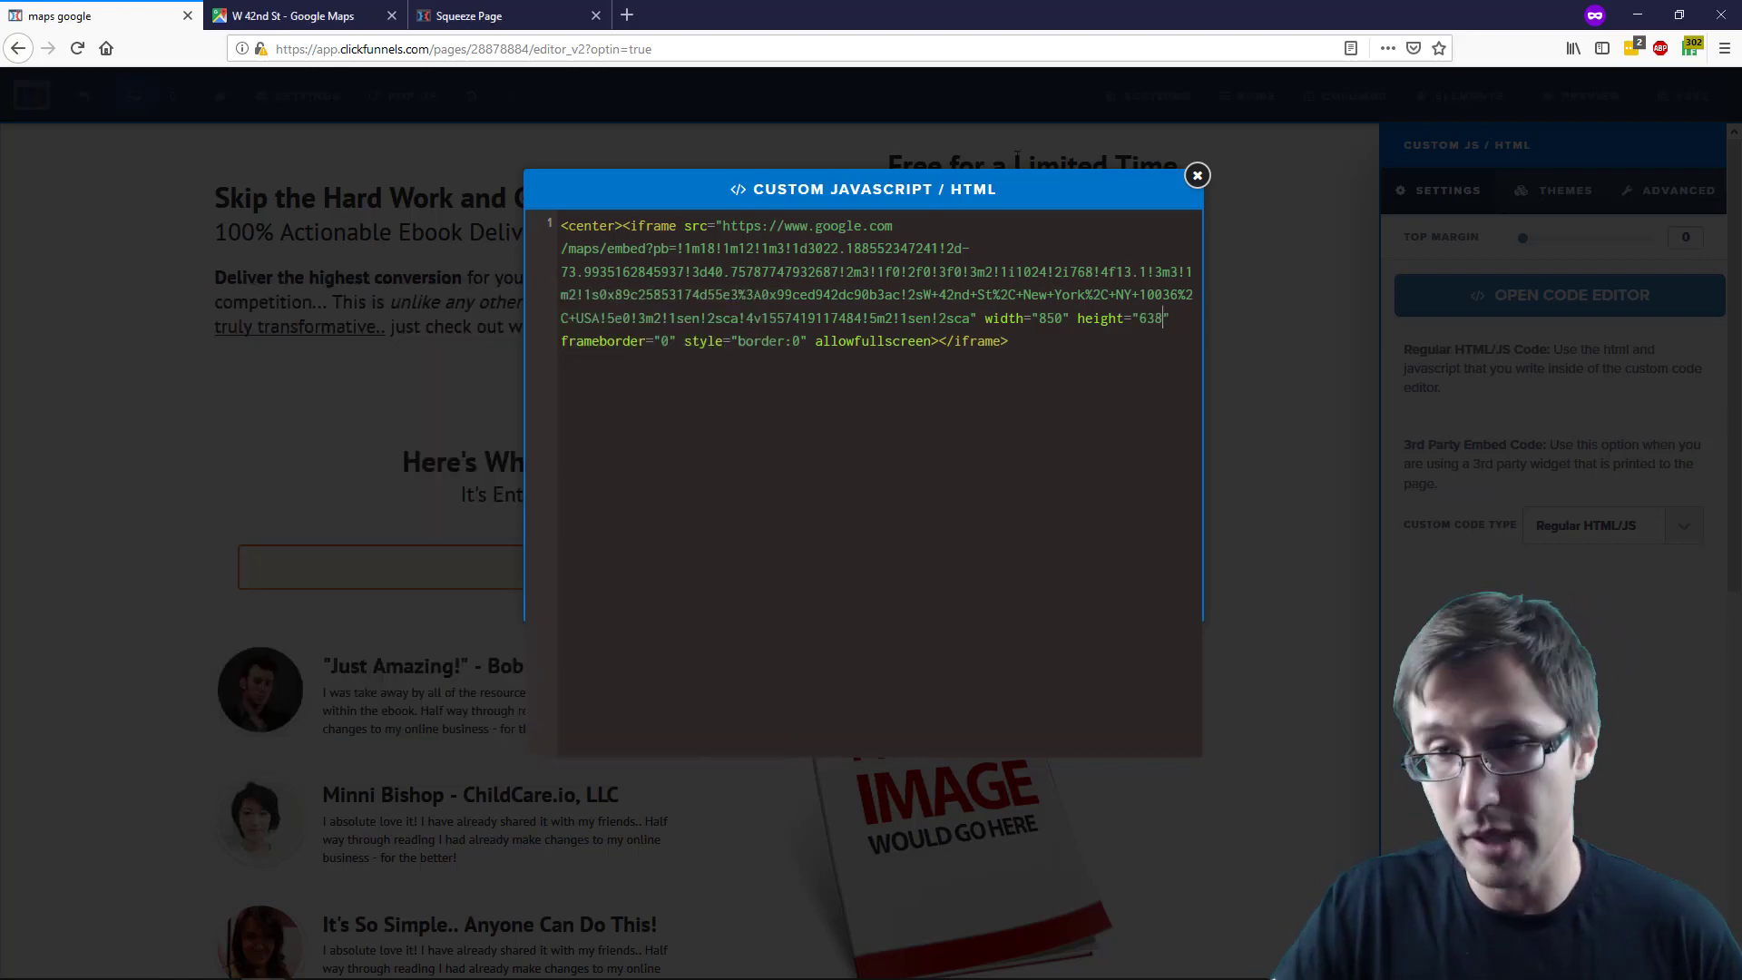
Step: Close the custom code editor and preview the page with the enlarged, centered W 42nd St map
click(1198, 176)
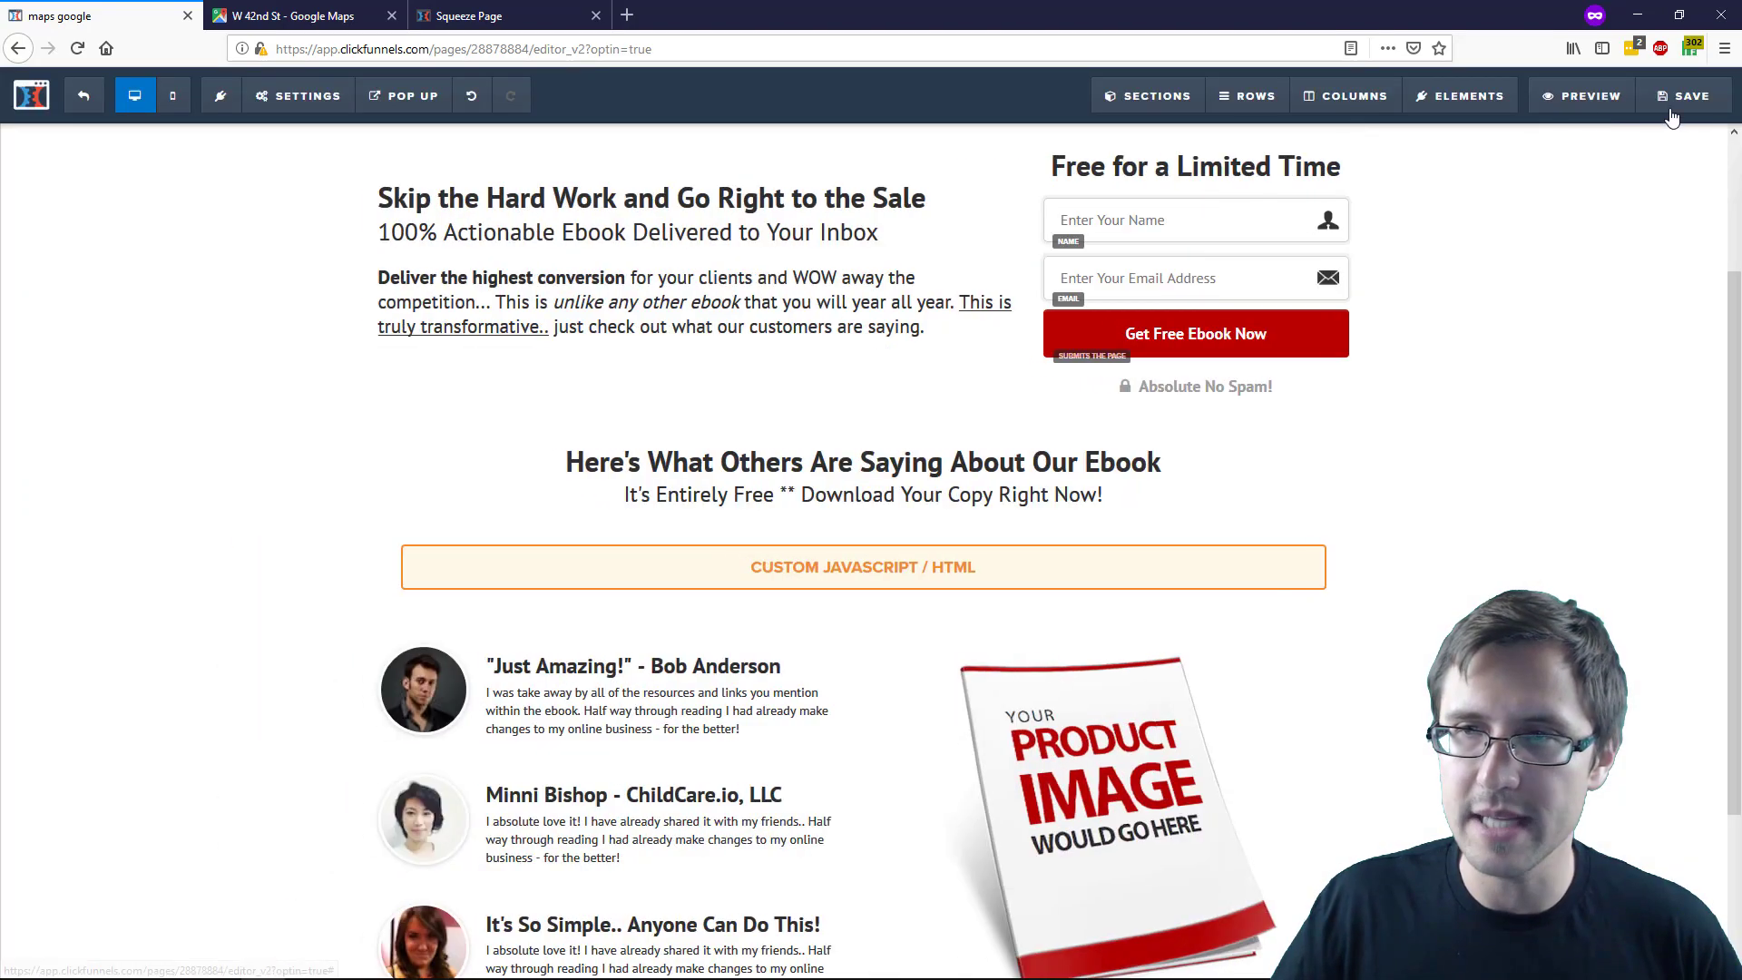
click(1583, 95)
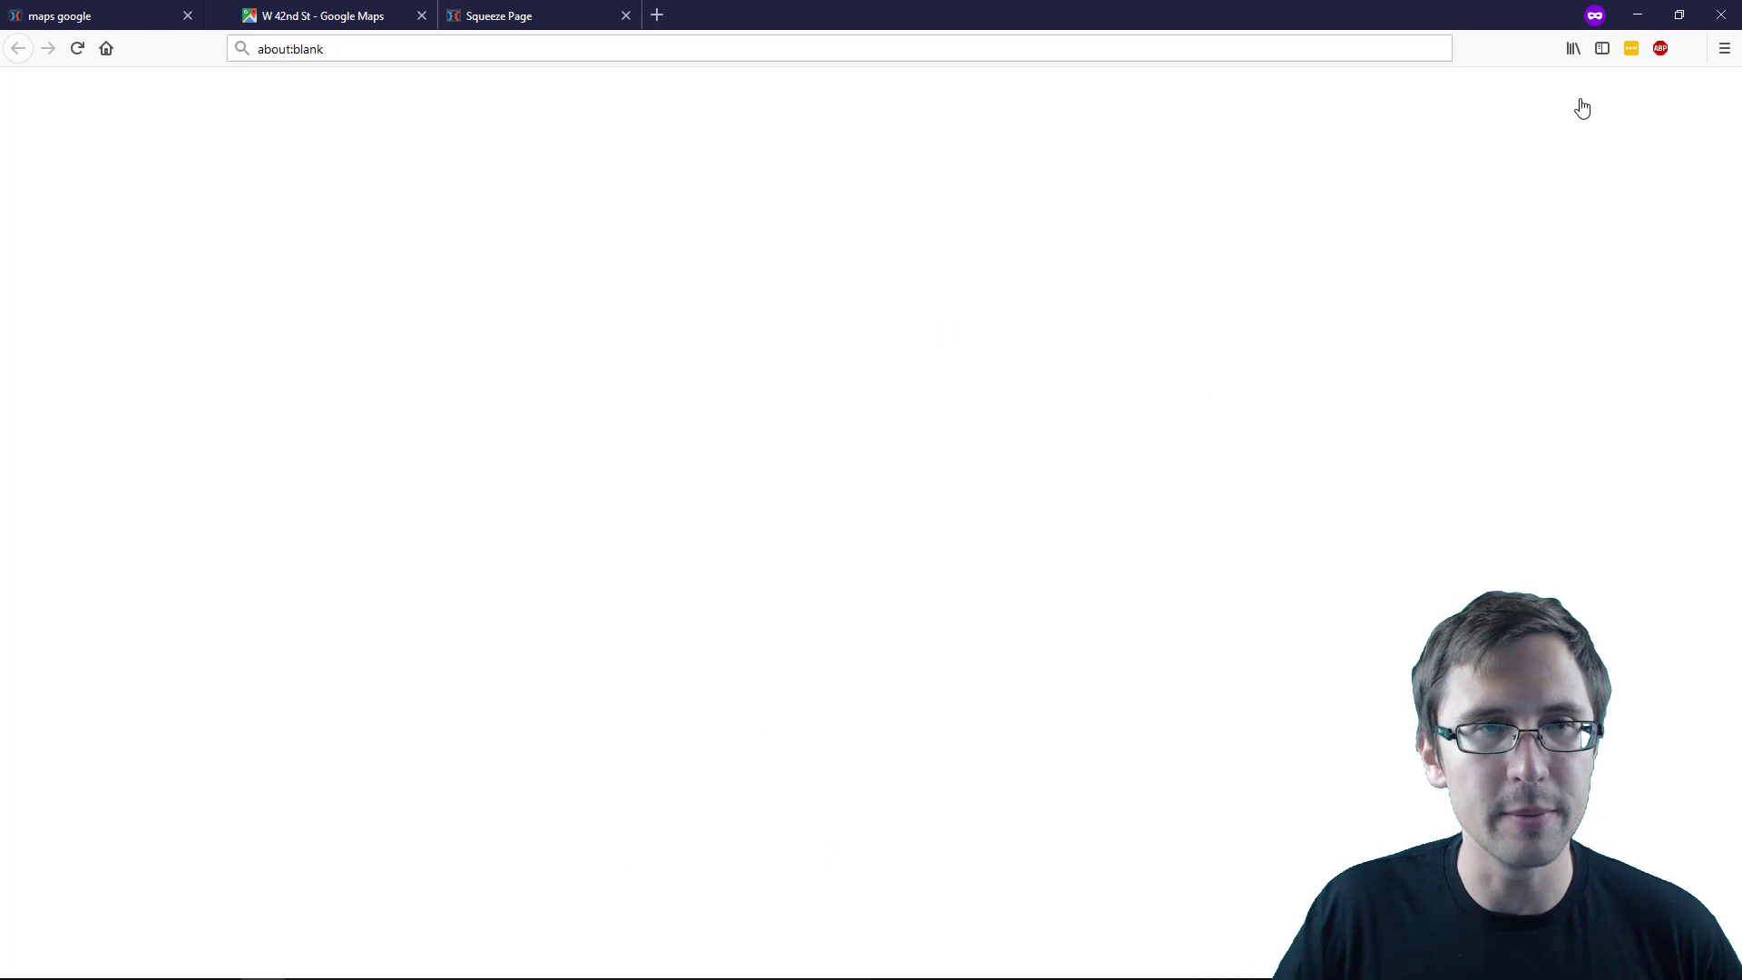
scroll(650, 388, down, 4)
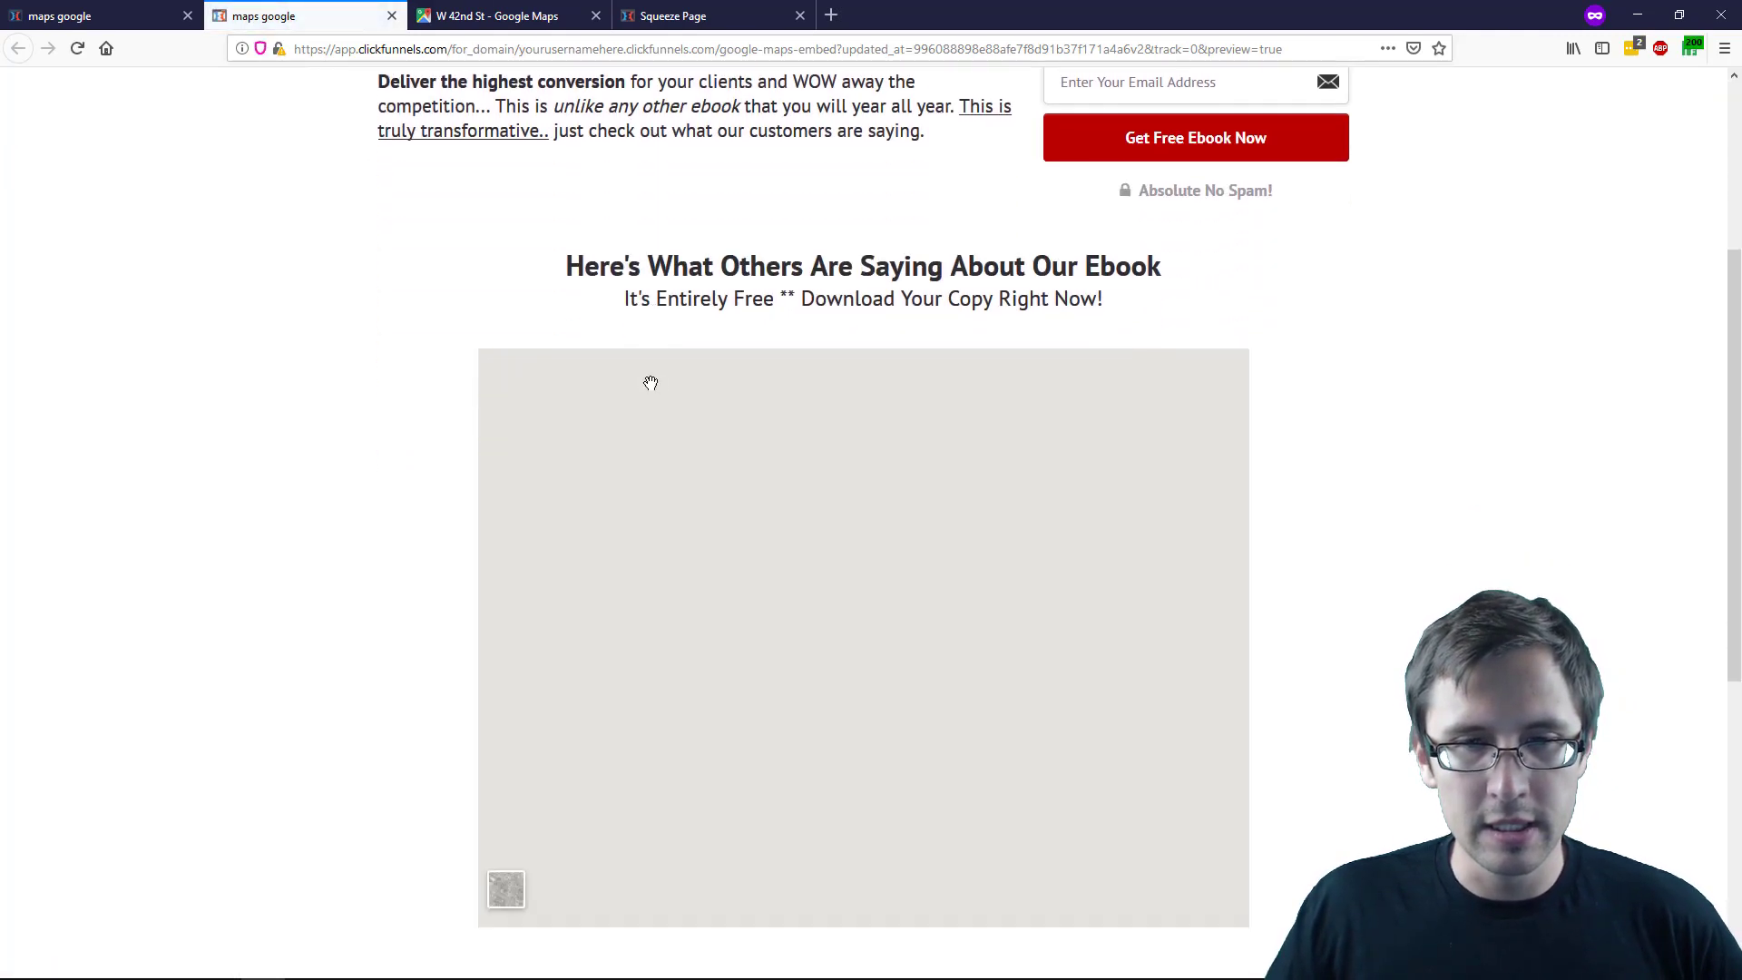
scroll(793, 513, down, 2)
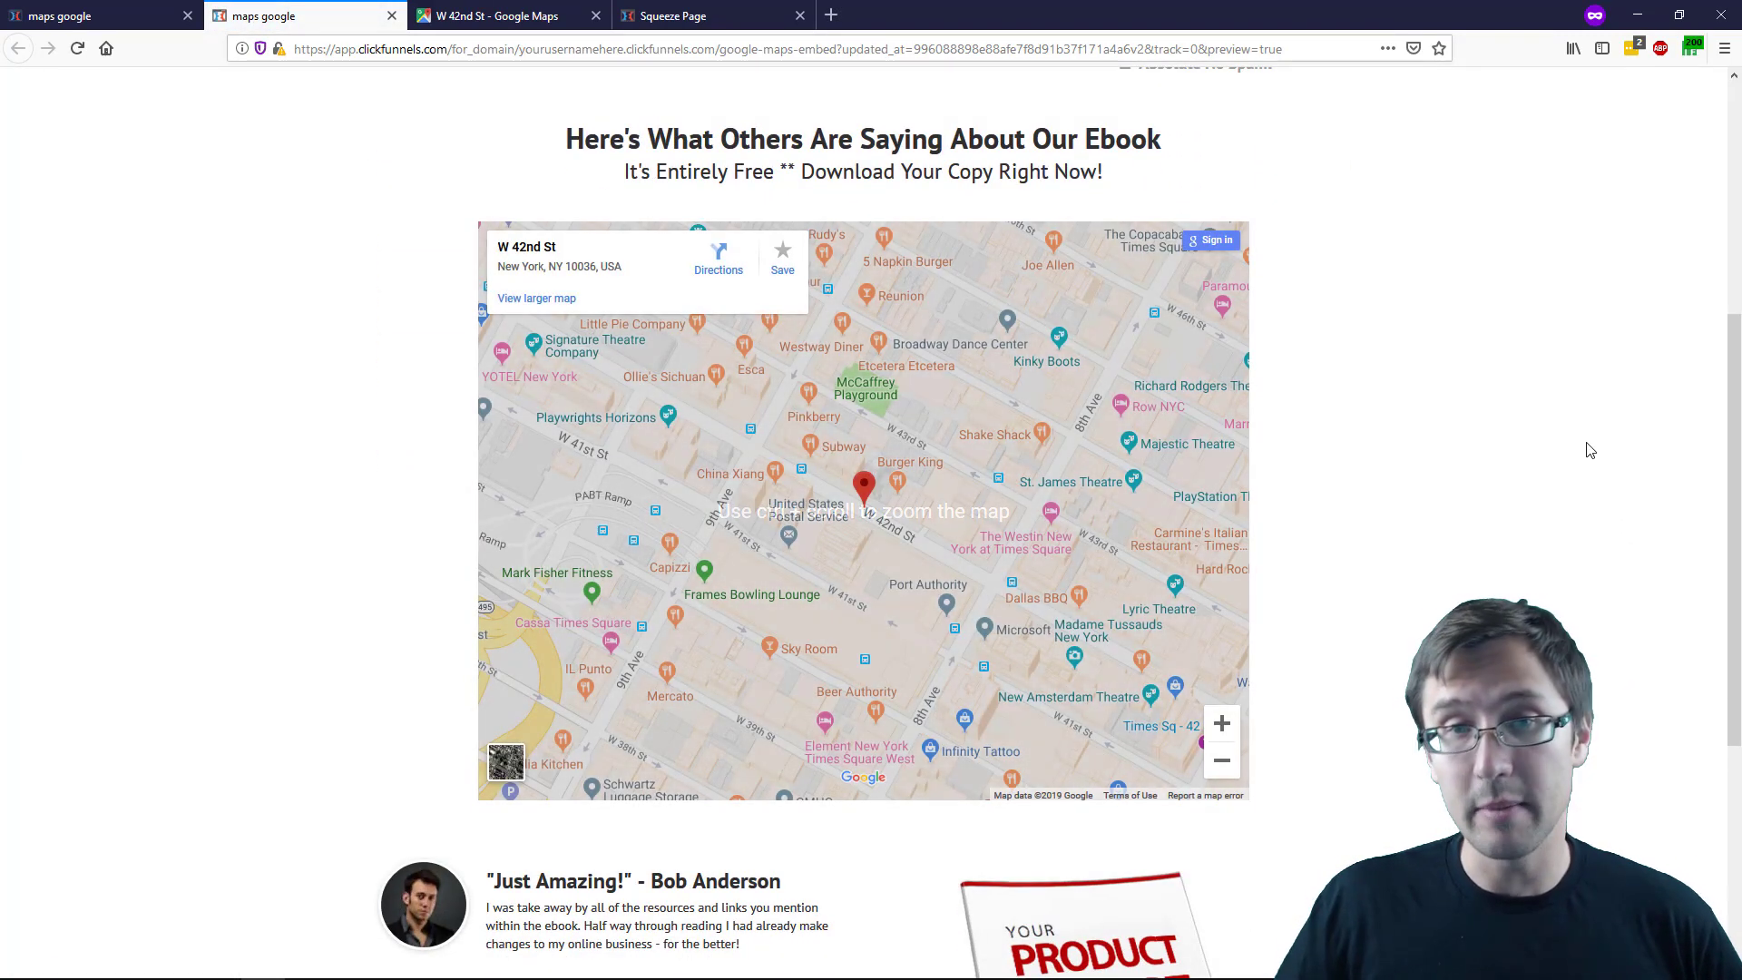
scroll(1503, 507, up, 2)
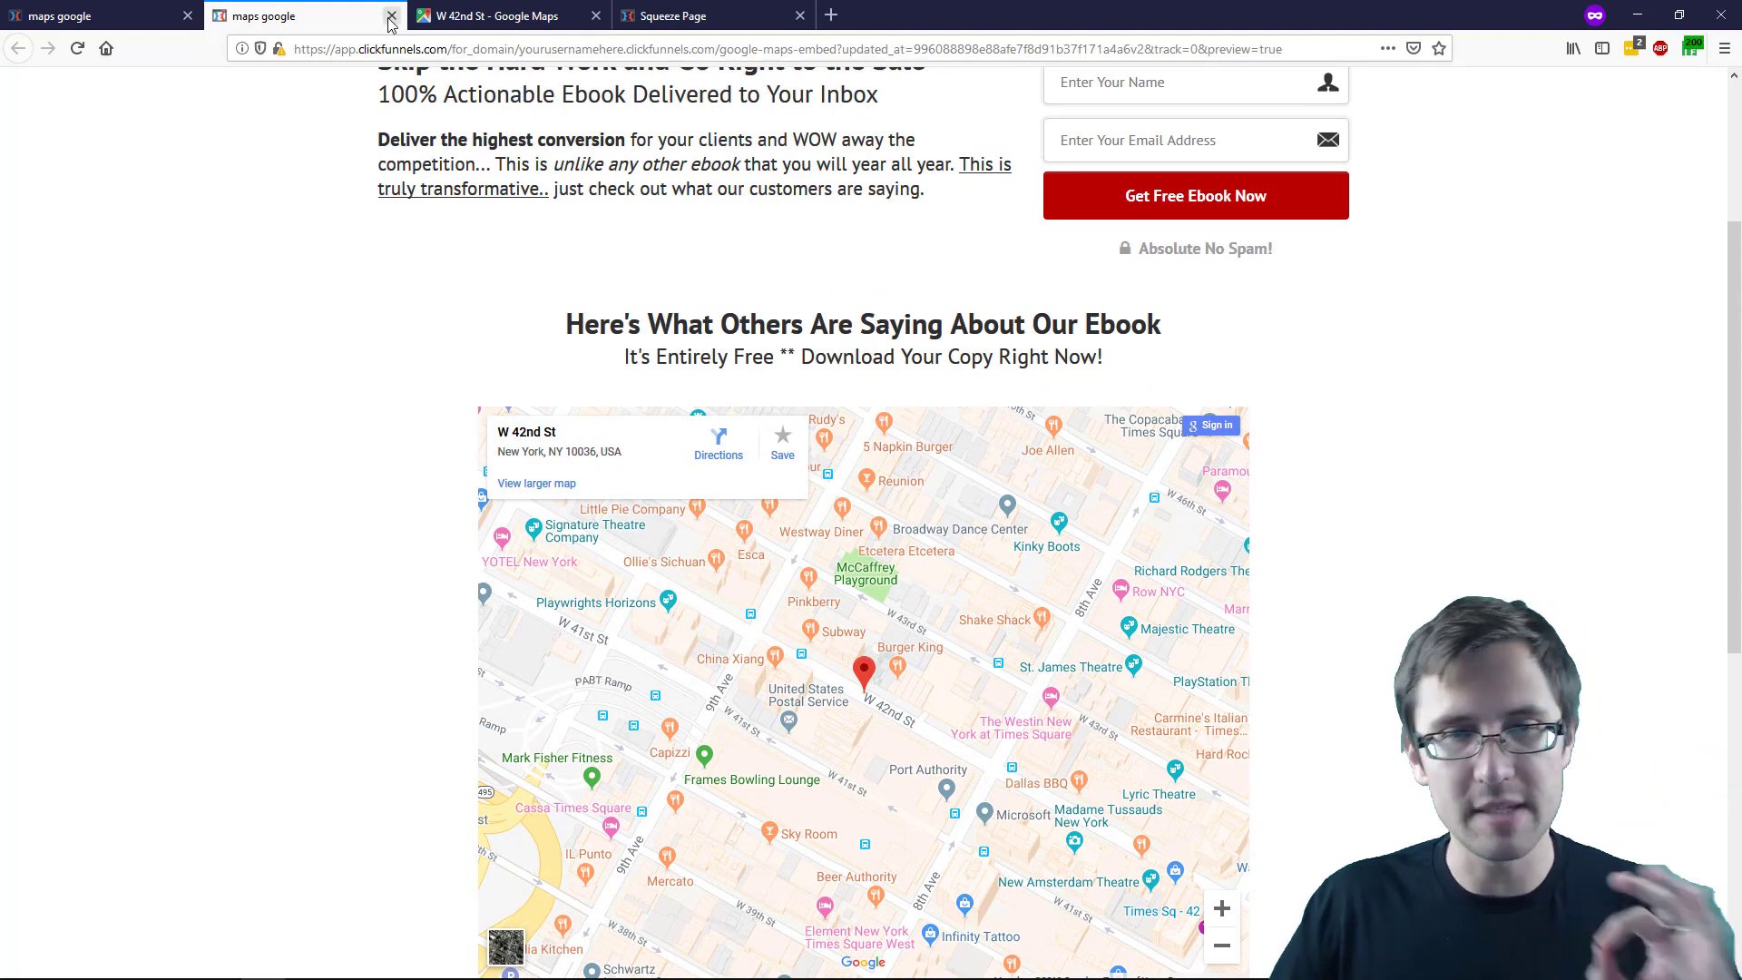
scroll(1403, 560, down, 1)
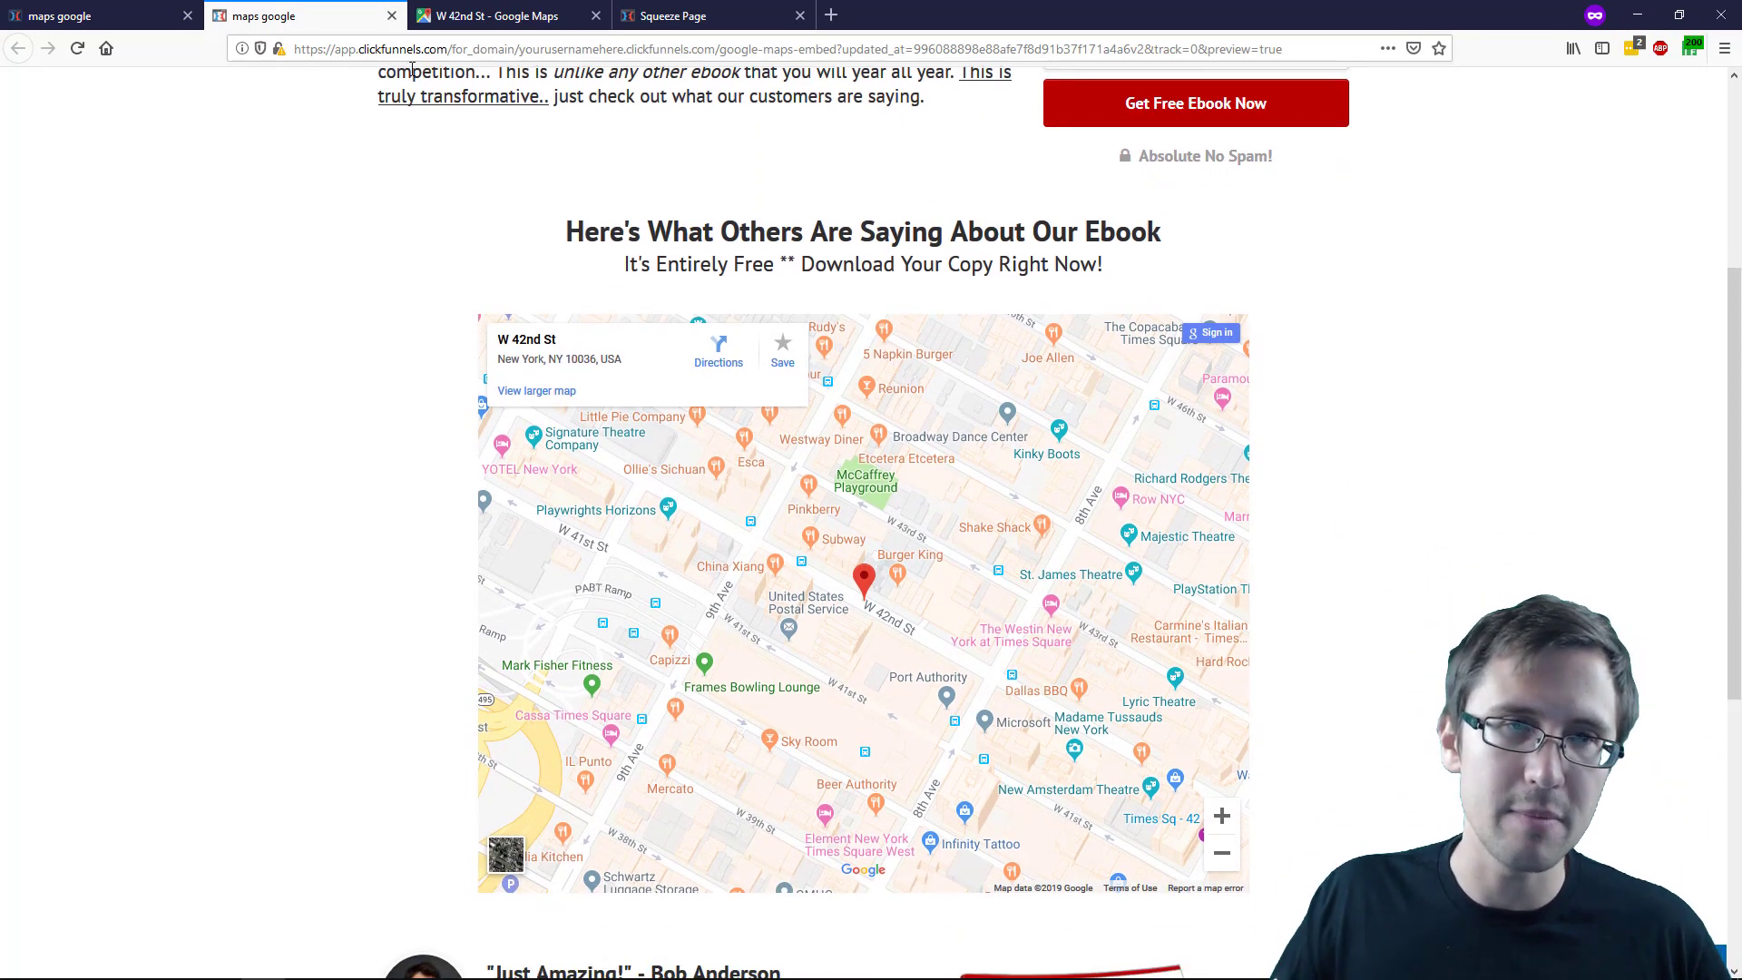